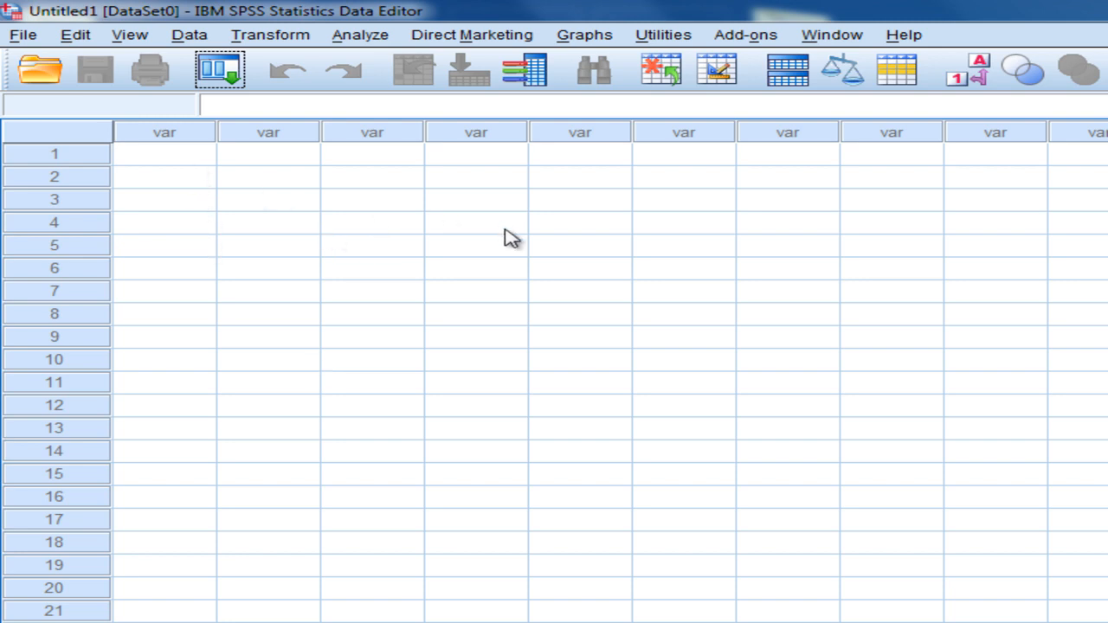
Step: Enter H, F, F, H, F, F in rows 1 to 6 of the first column of the empty dataset
left_click(170, 157)
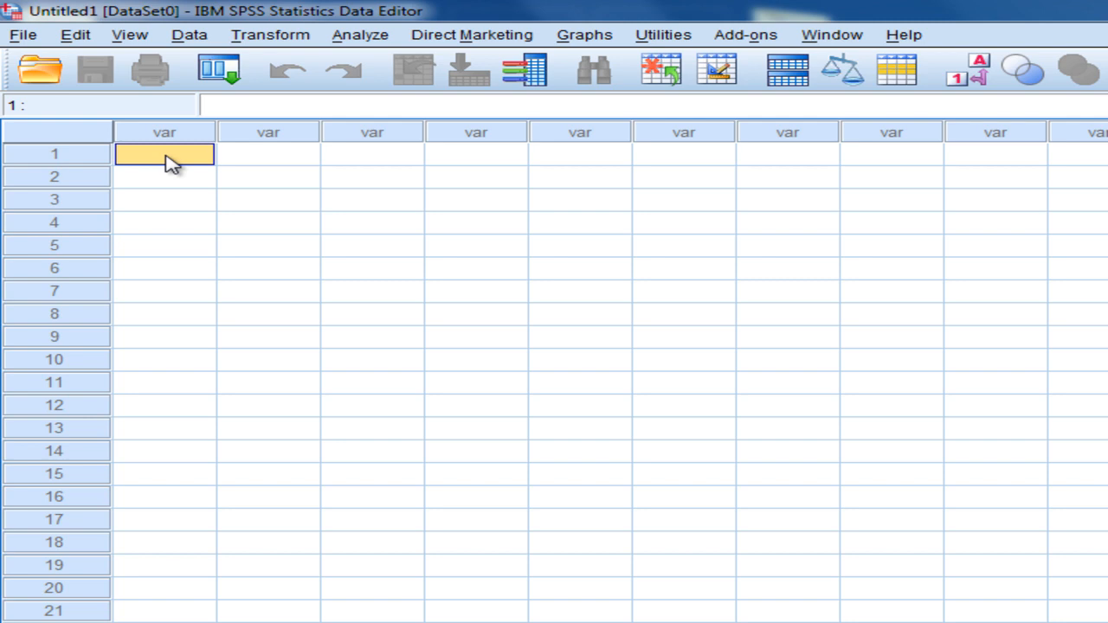
type("H")
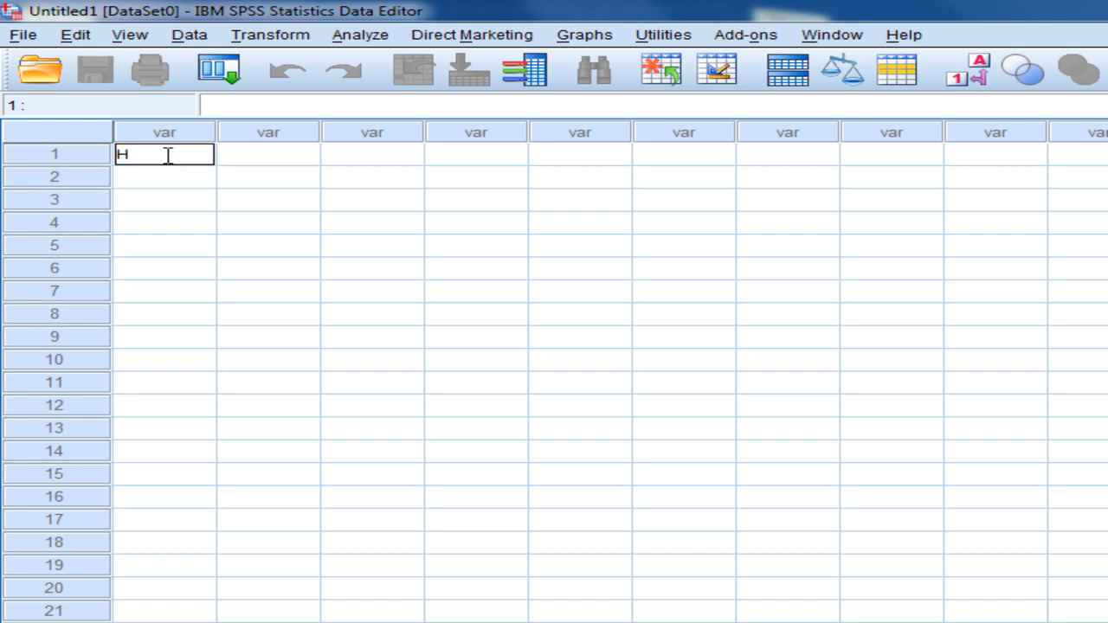
key("Return")
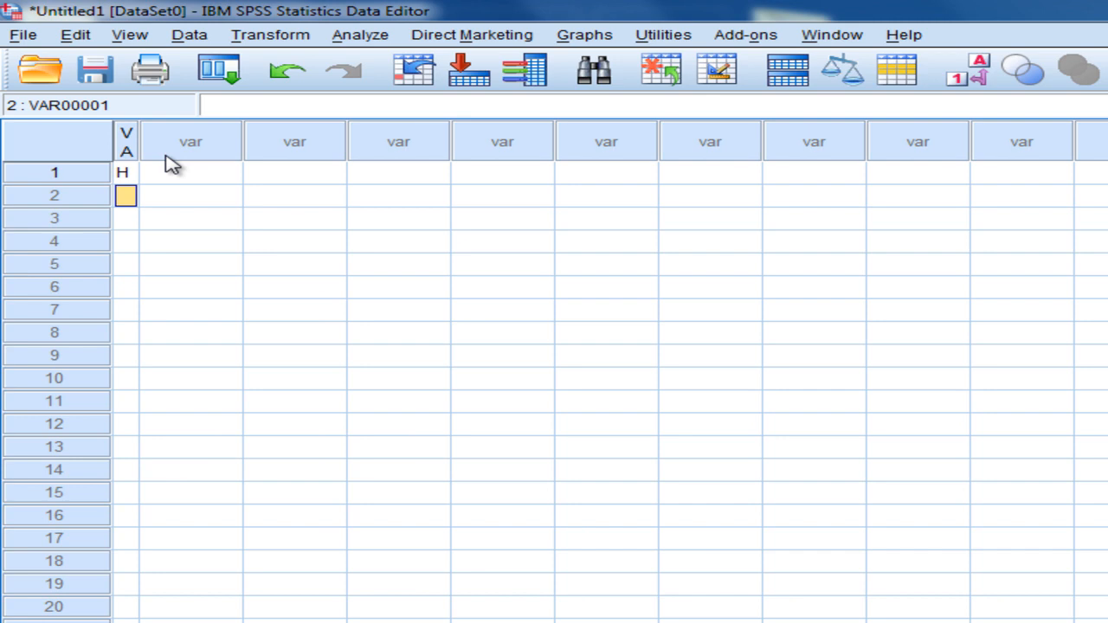
type("F")
key("Return")
type("F")
key("Return")
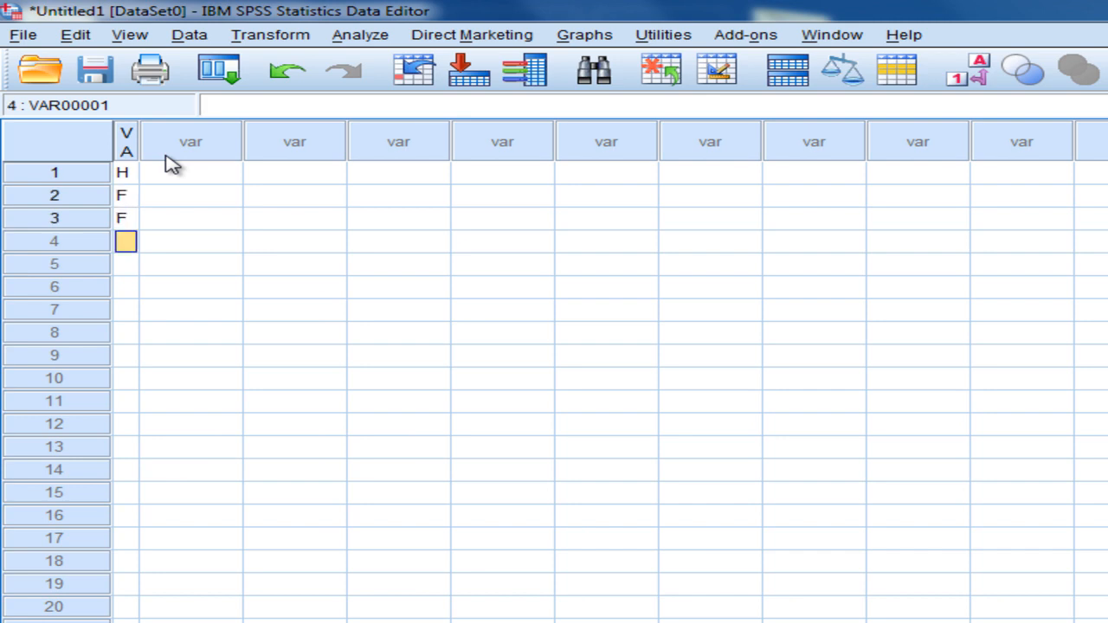
type("H")
key("Return")
type("F")
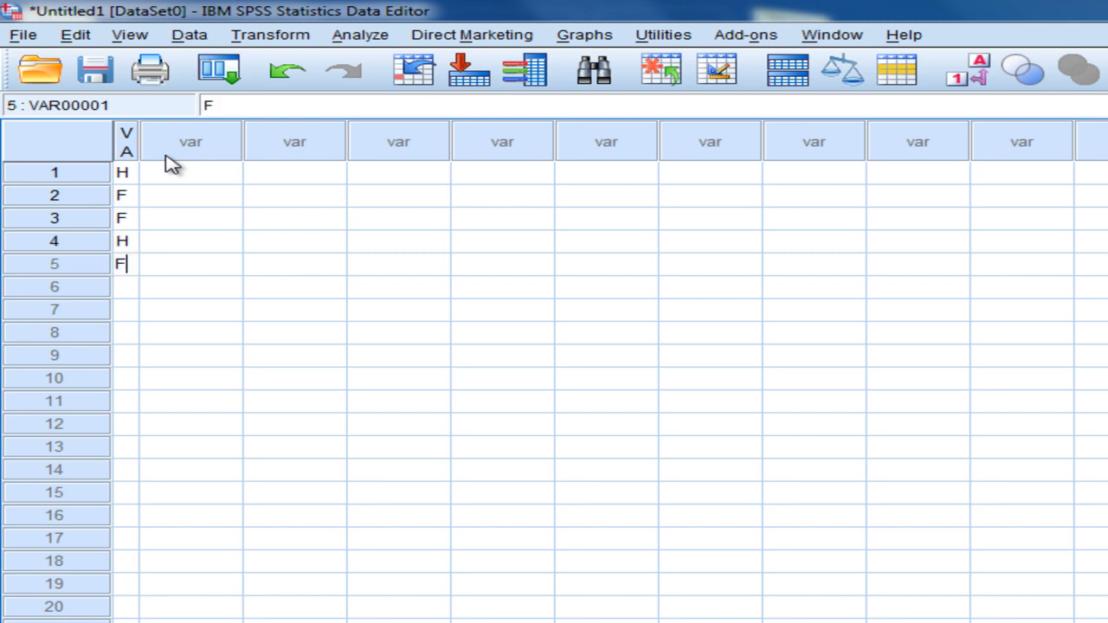
key("Return")
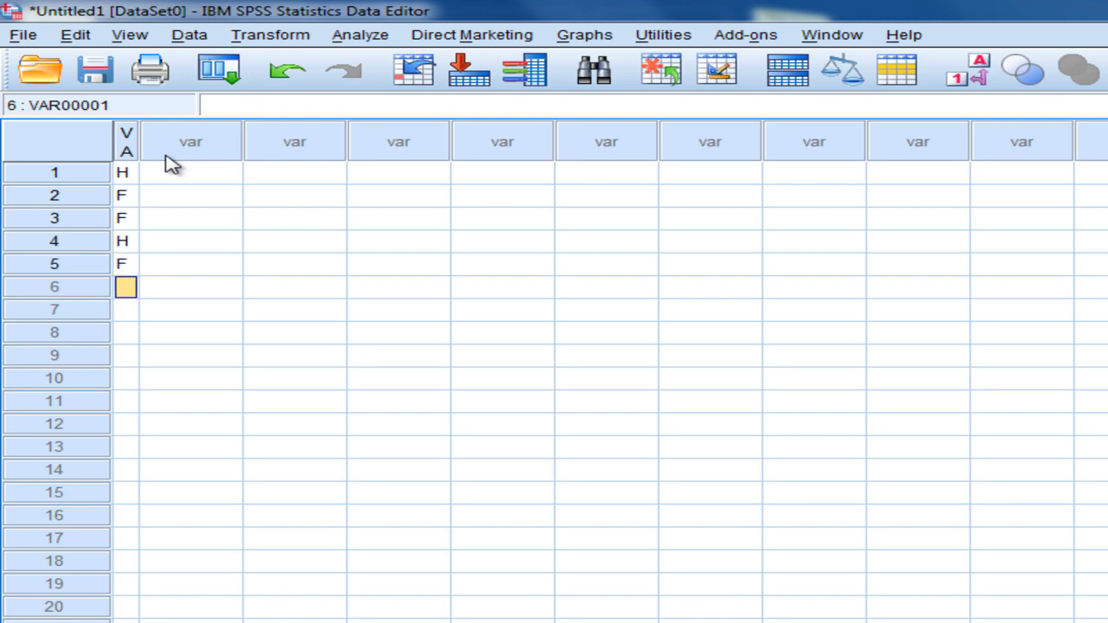
type("F")
Step: Enter 35, 28, 17, 21, 72 and 39 in rows 1 to 6 of the second column
left_click(196, 176)
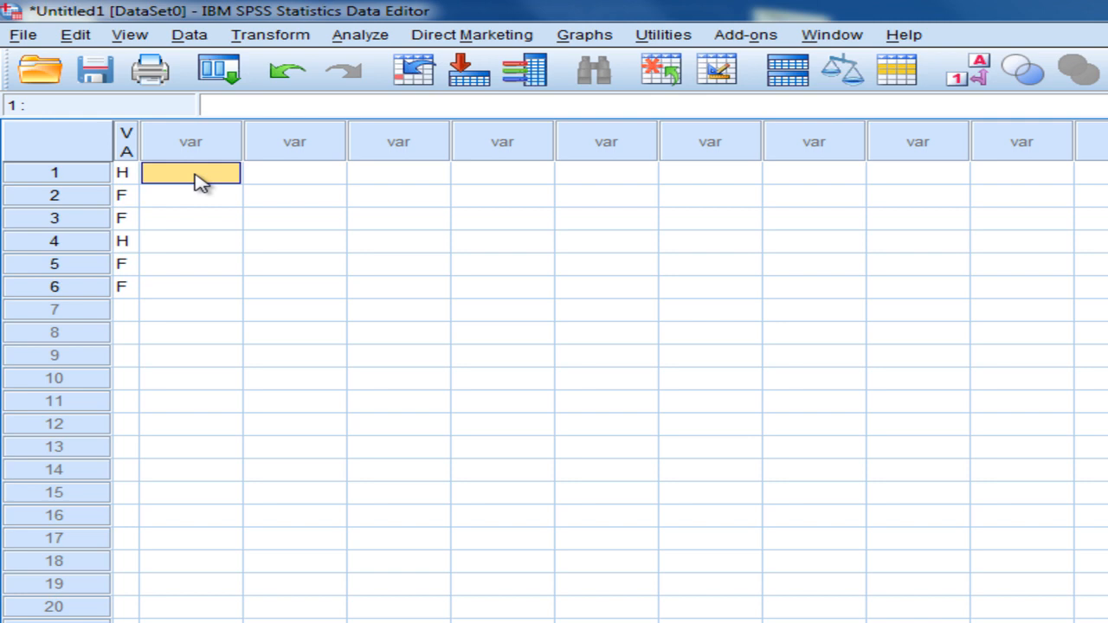
type("35")
key("Return")
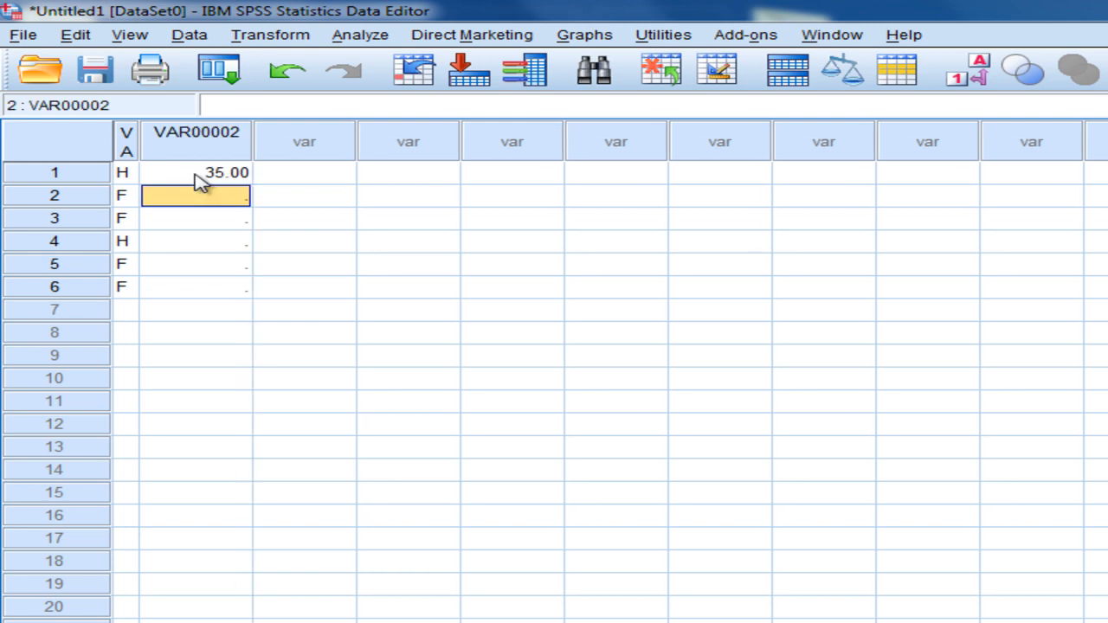
type("28")
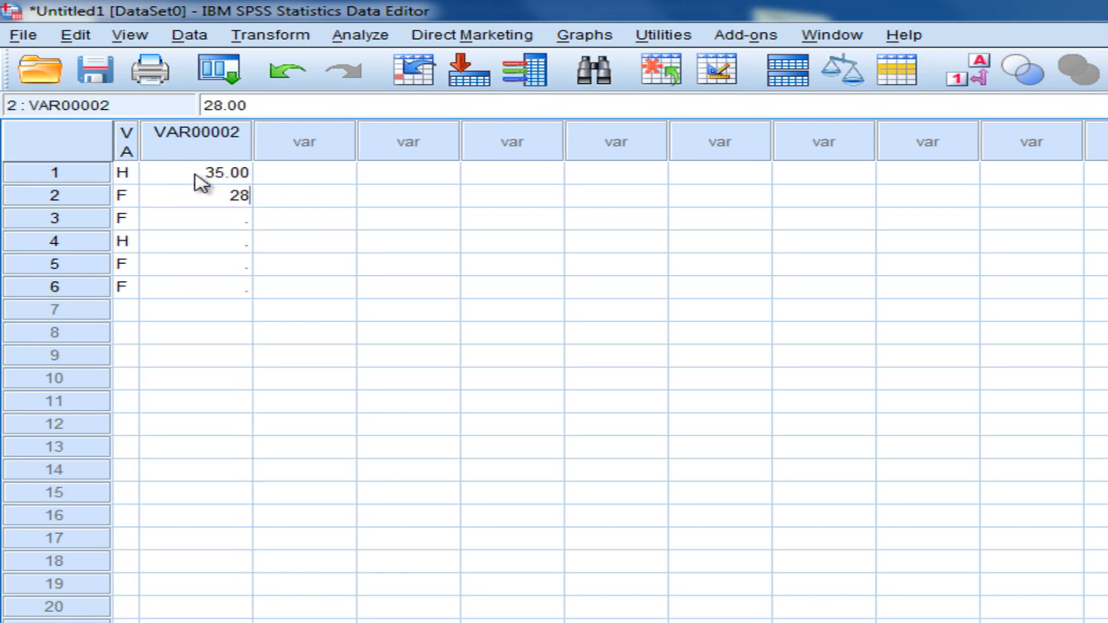
key("Return")
type("17")
key("Return")
type("2")
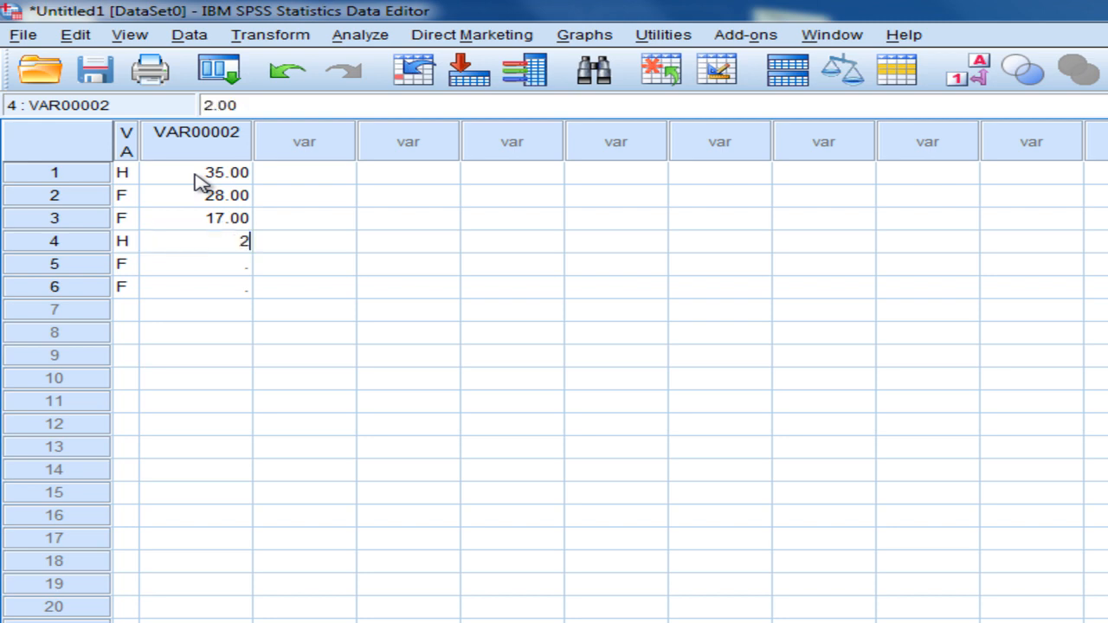
type("1")
key("Return")
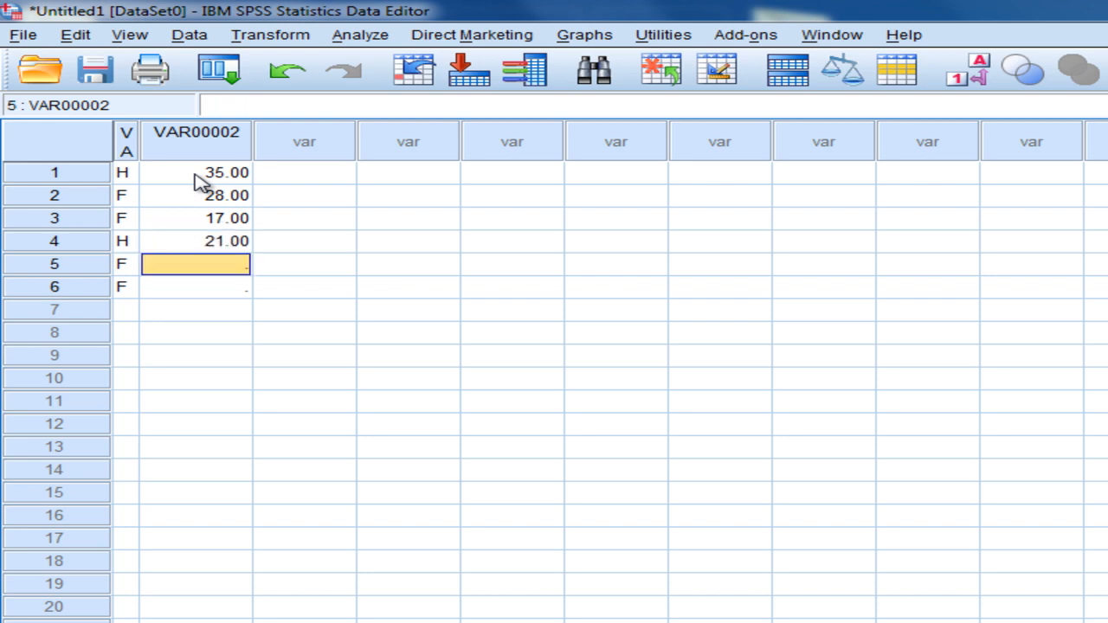
type("72")
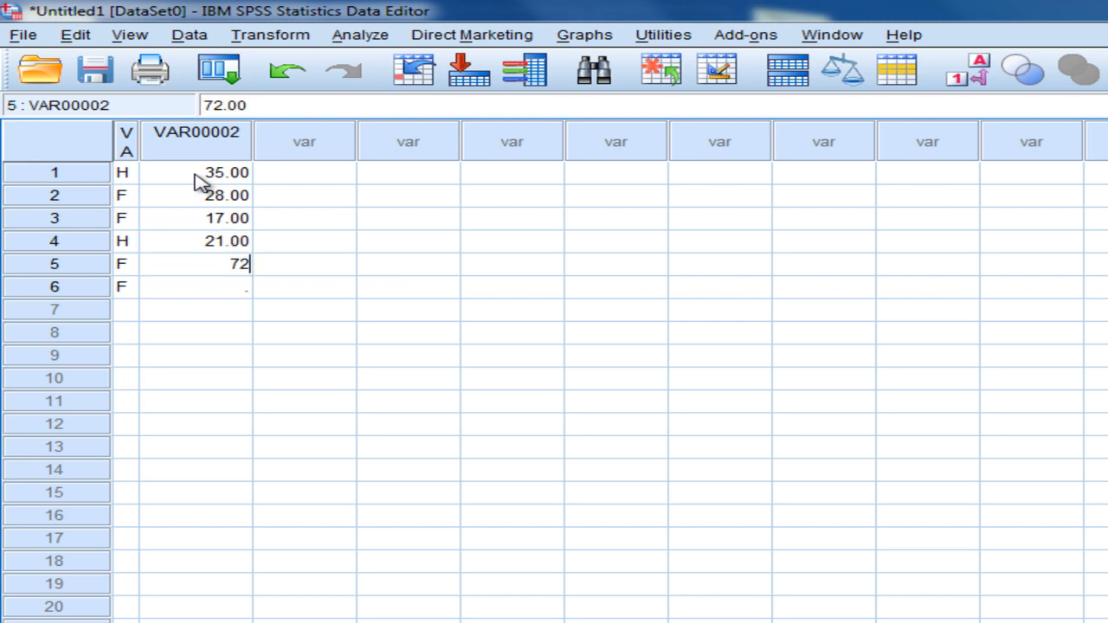
key("Return")
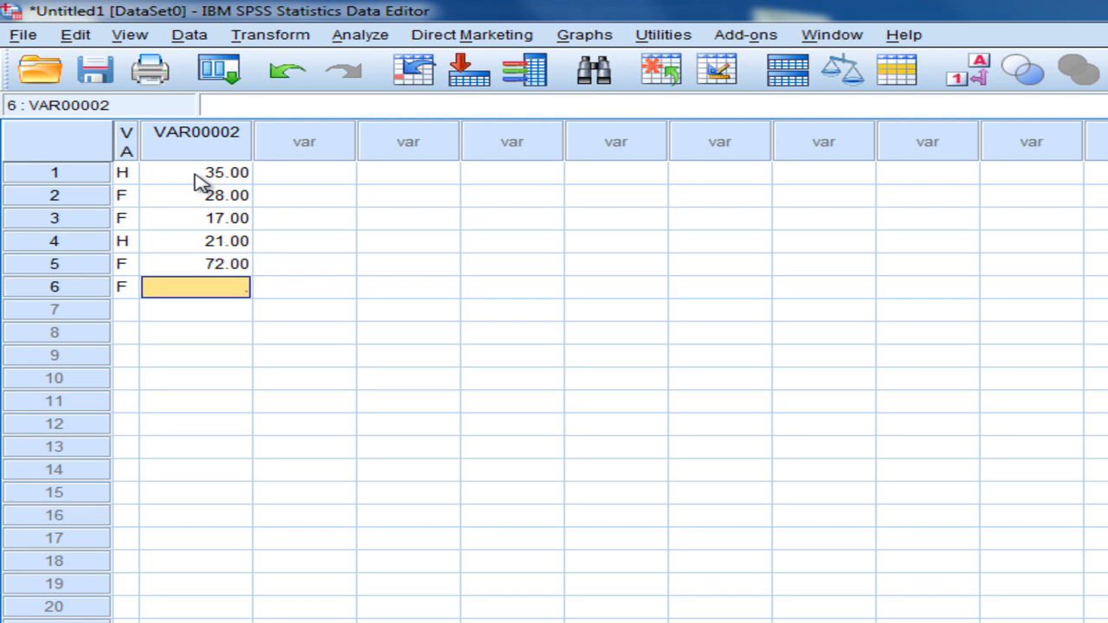
type("39")
Step: Fill rows 1 to 6 of the third column with Europe, Ameriq, Ameriq, Asie, Afriqu and Ameriq
left_click(310, 178)
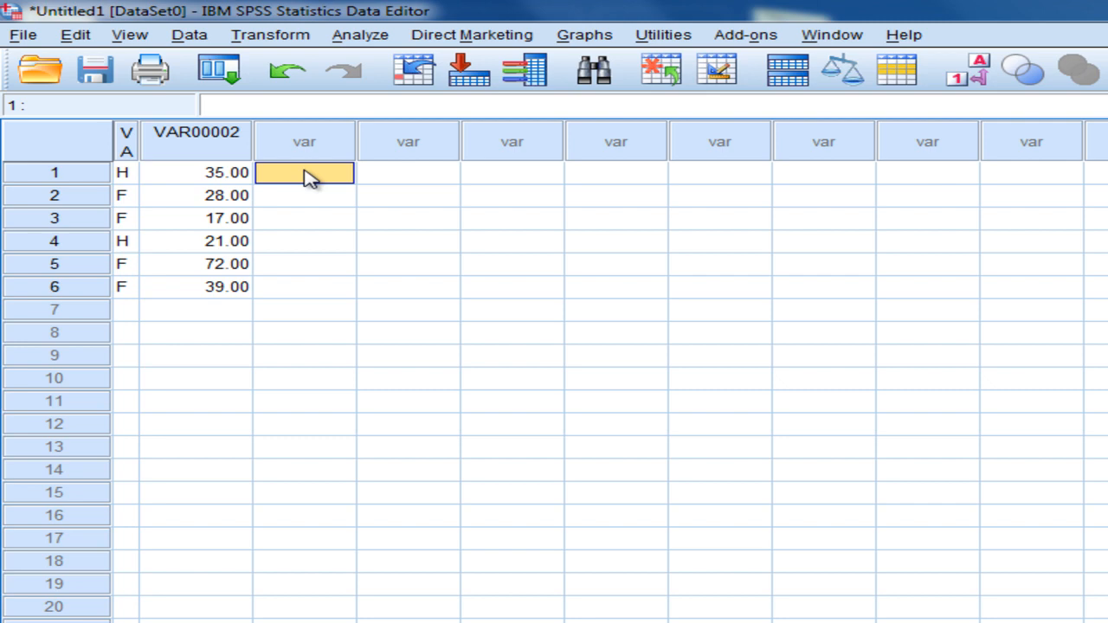
type("Europa")
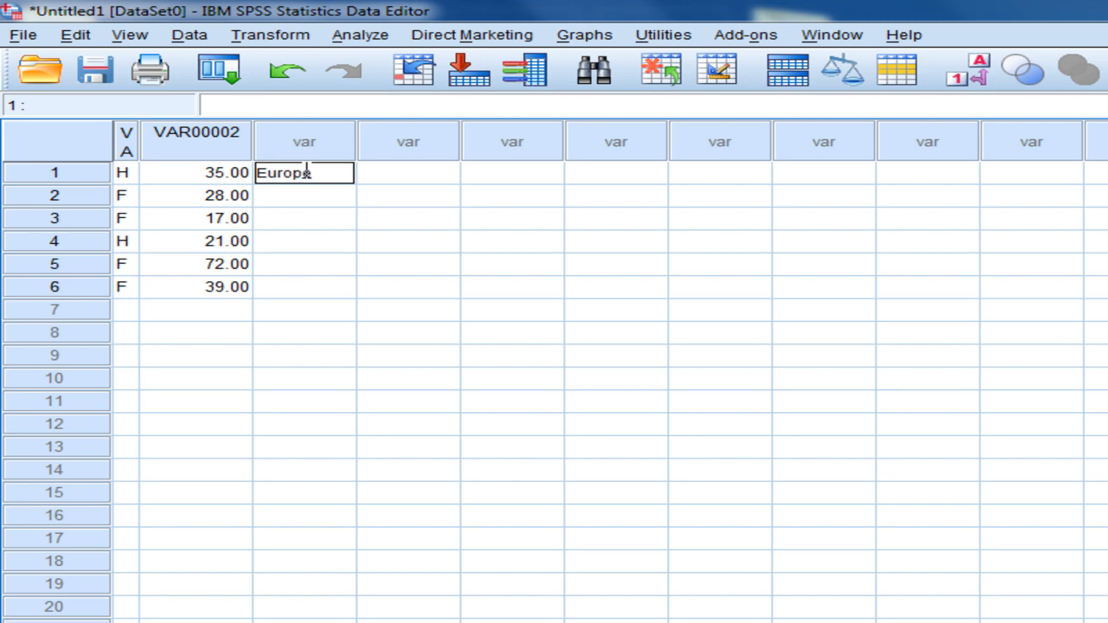
key("Return")
type("Ameriq")
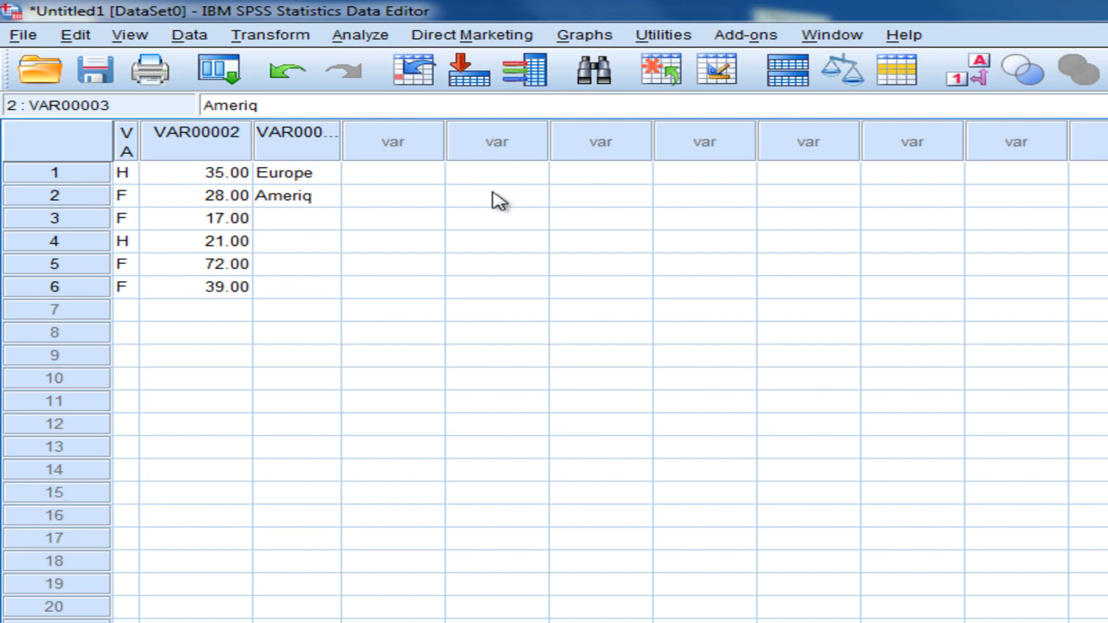
left_click(327, 225)
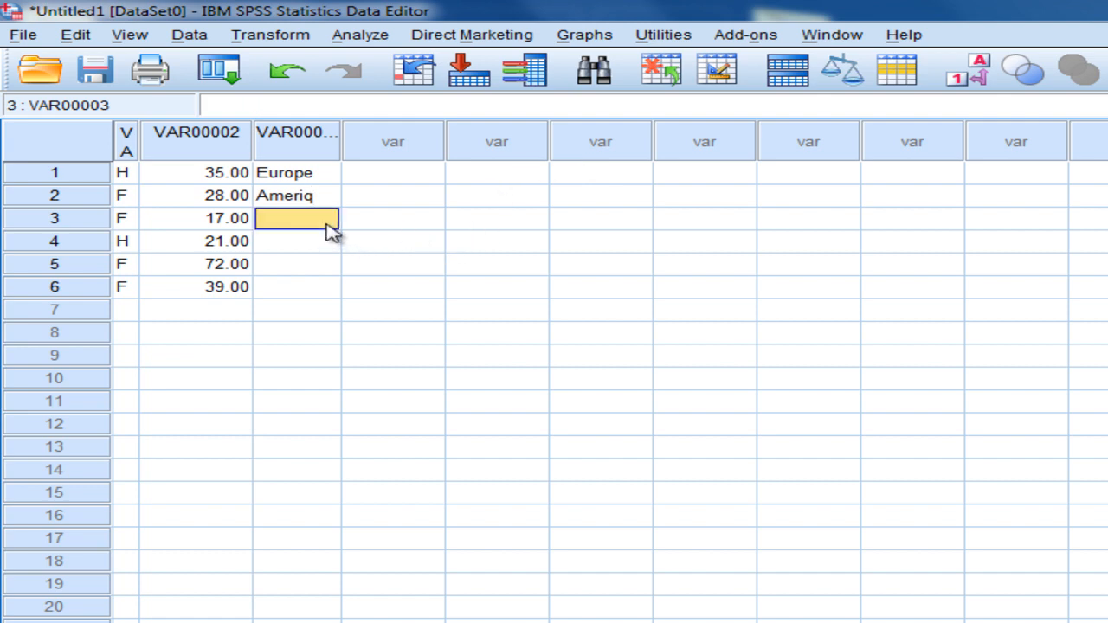
type("Ameriq")
key("Return")
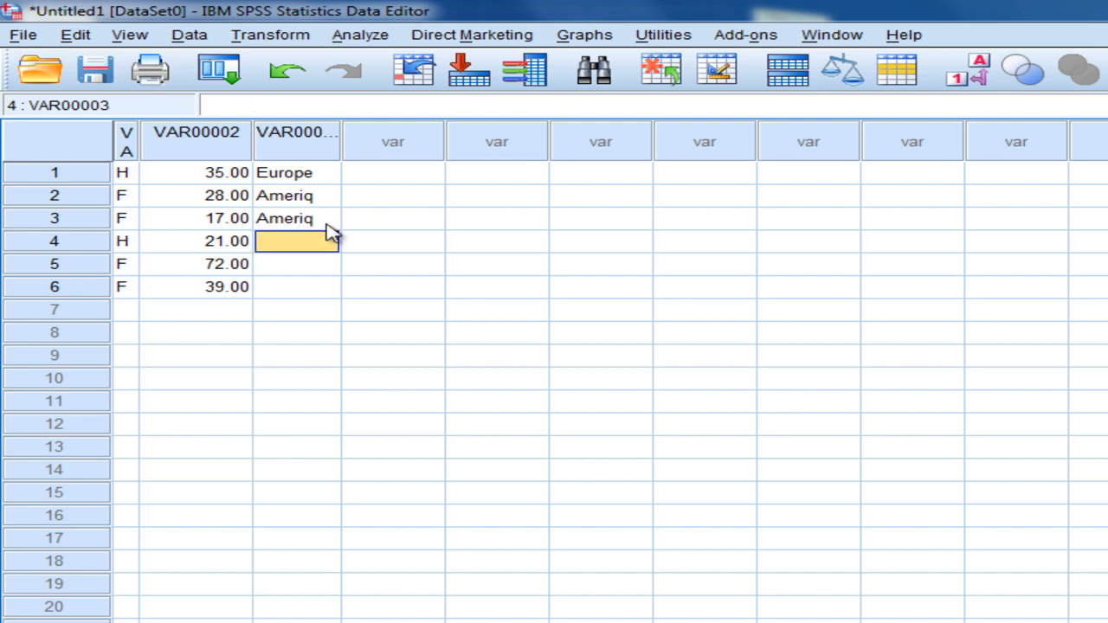
type("Asie")
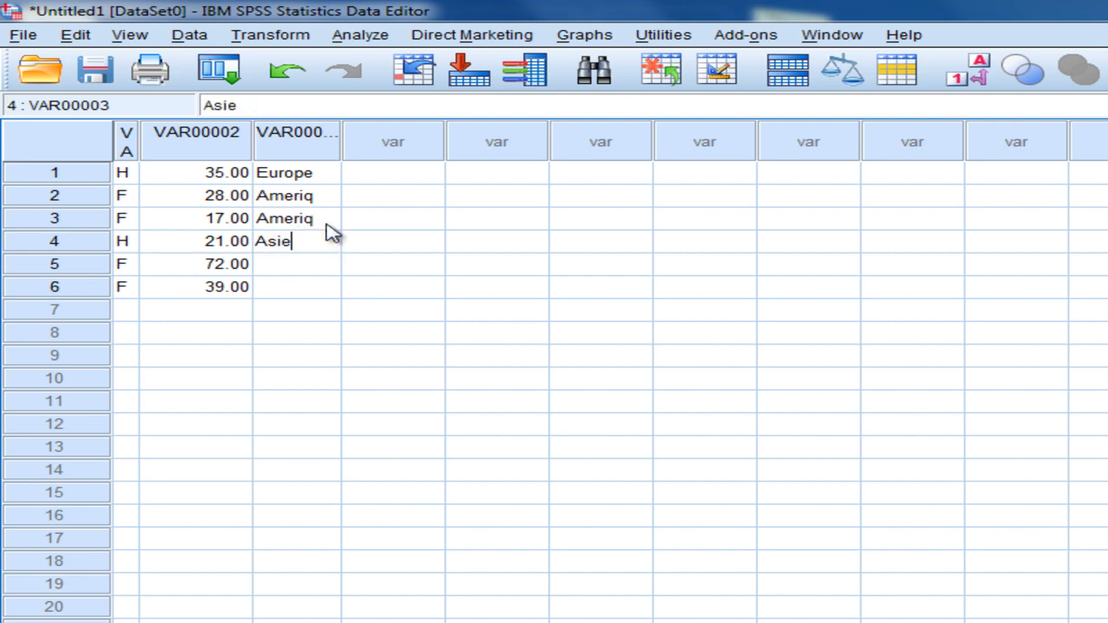
key("Return")
type("Afriqu")
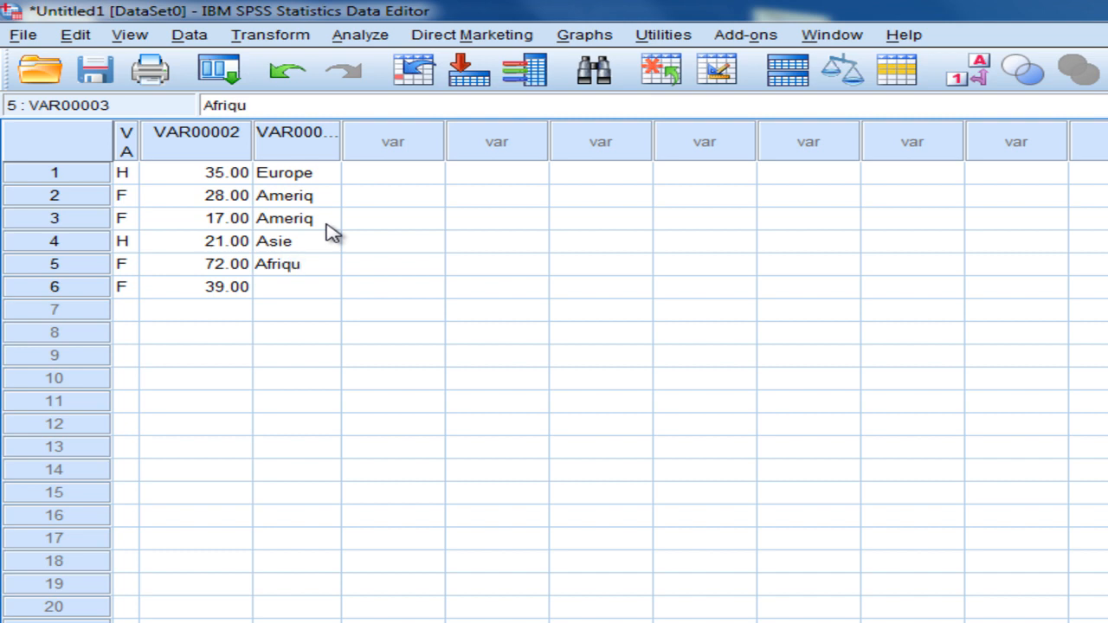
key("Return")
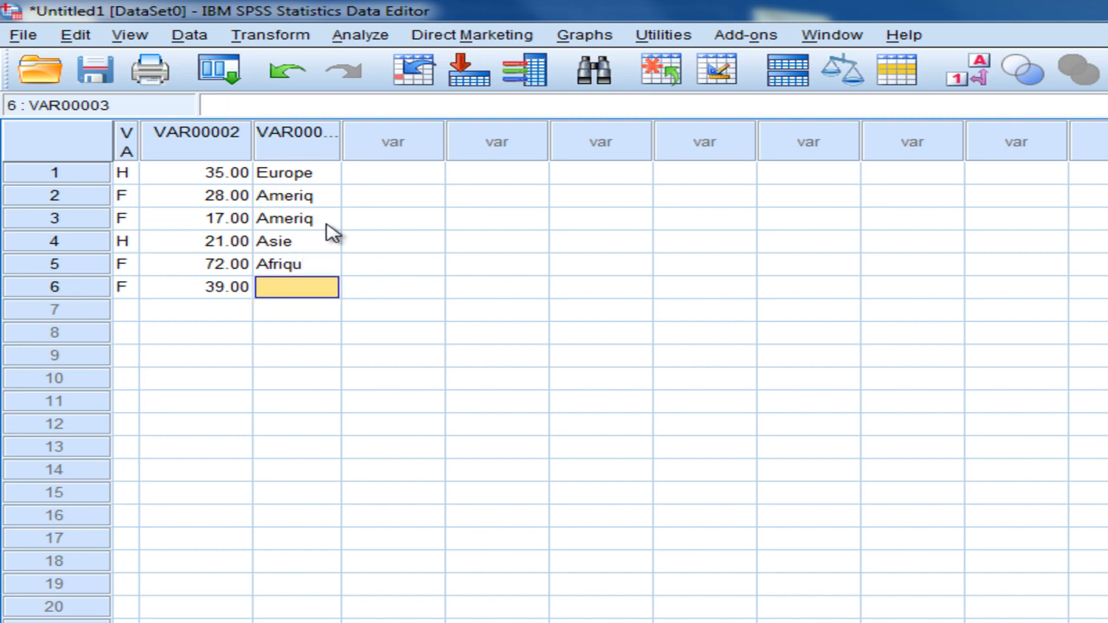
type("Ameriq")
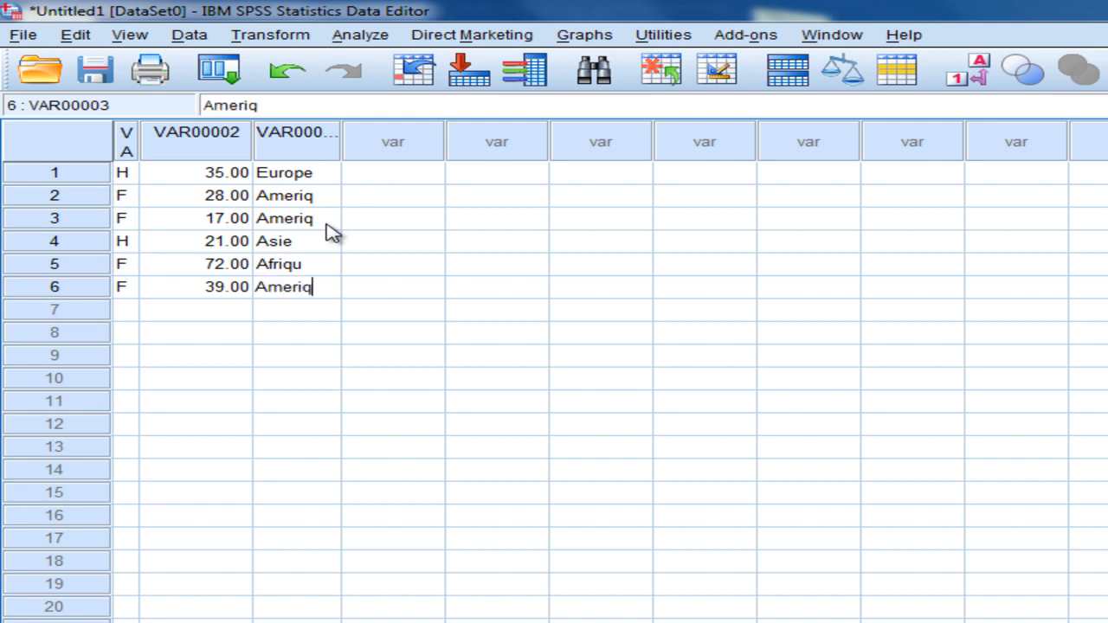
Step: Enter 2, 1, 1, 5, 1 and 3 in rows 1 to 6 of the fourth column
left_click(400, 177)
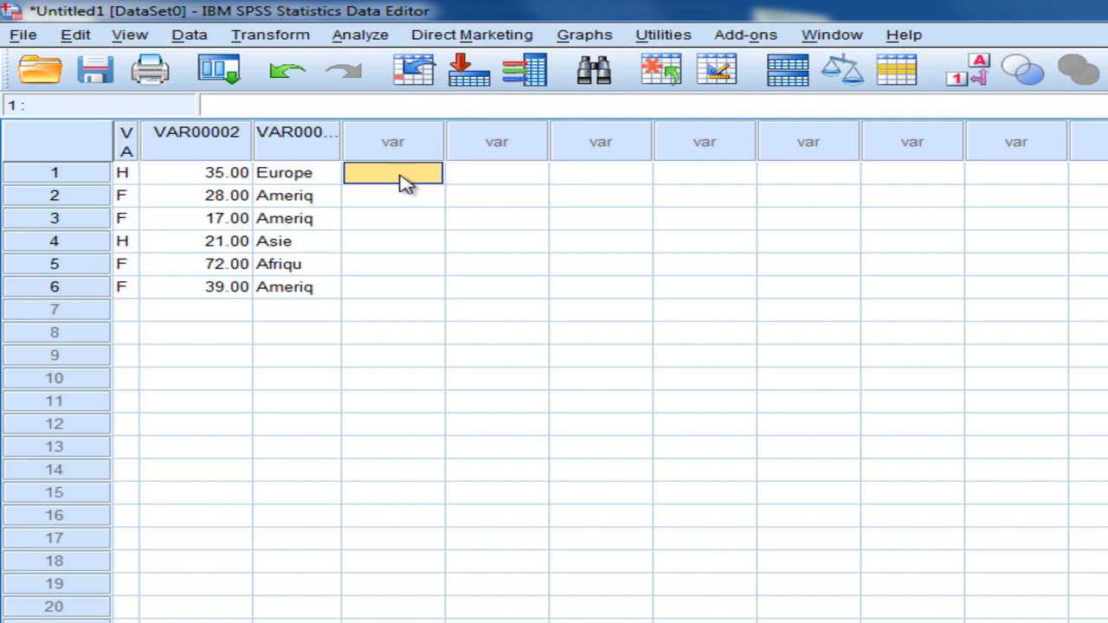
type("2")
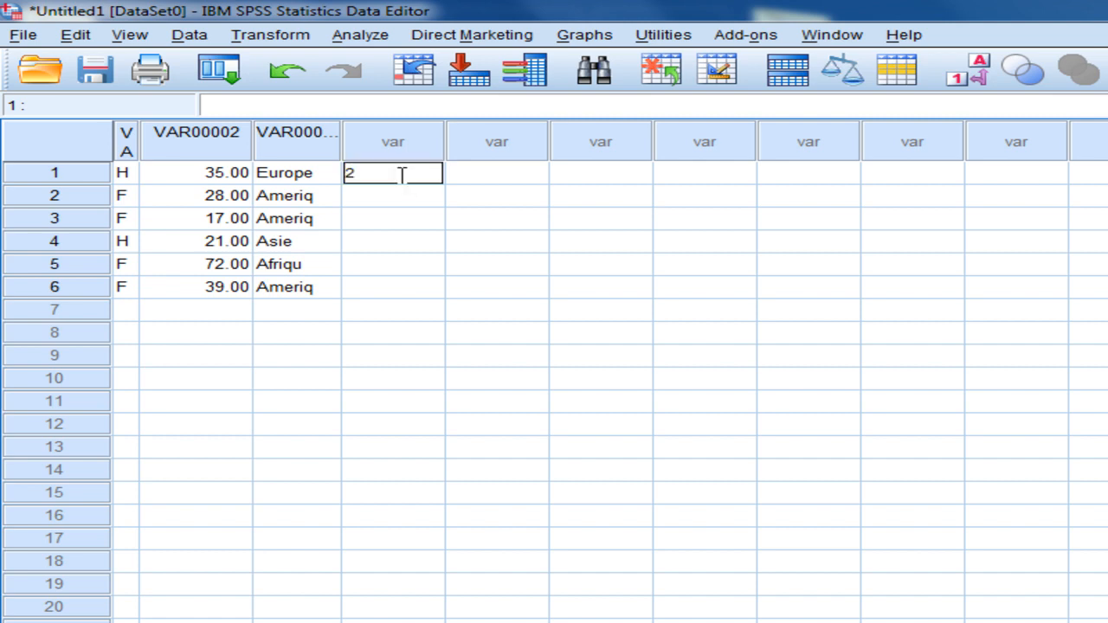
key("Return")
type("1")
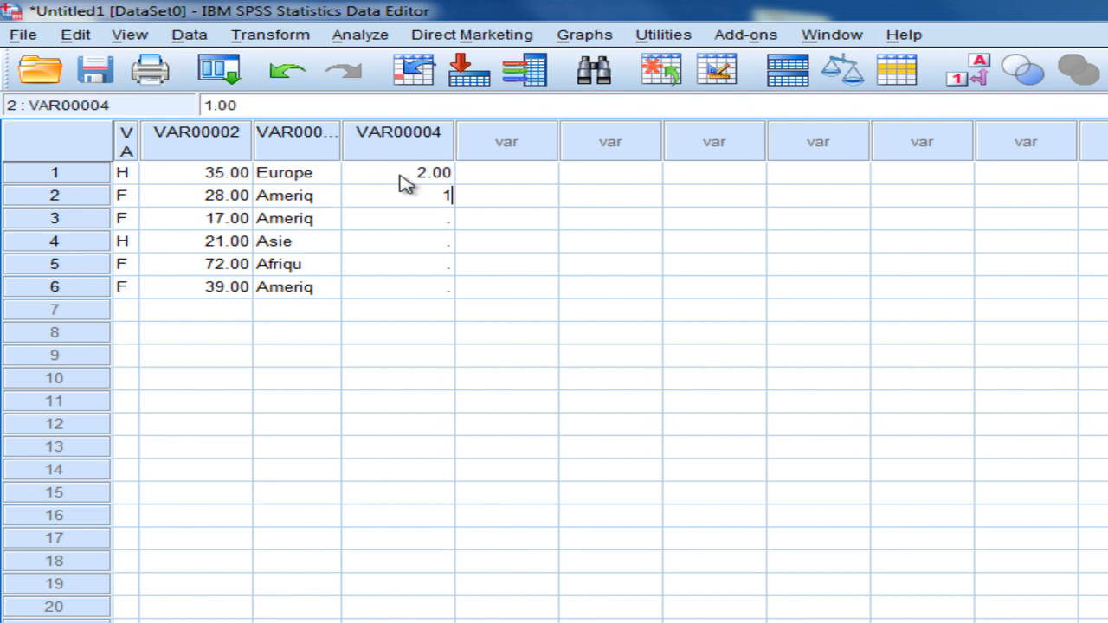
key("Return")
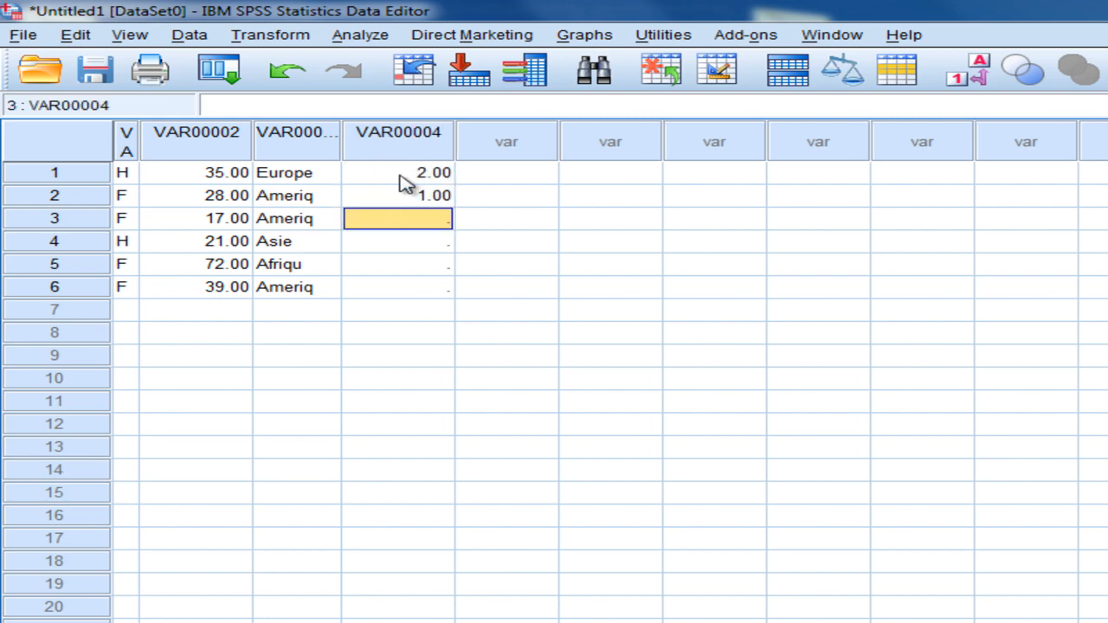
type("1")
key("Return")
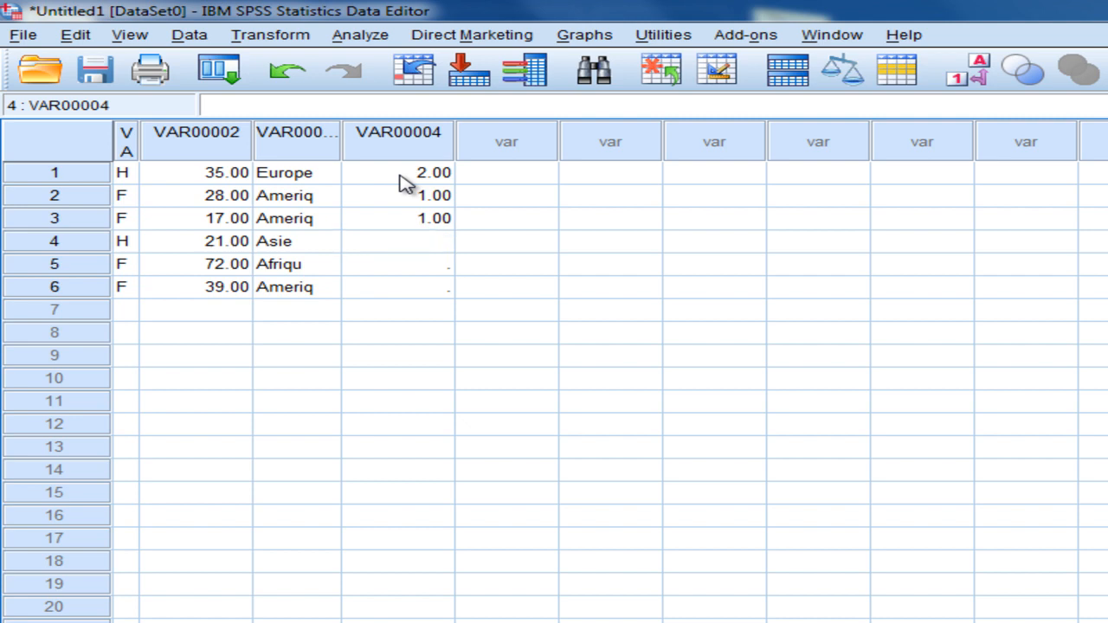
type("5")
key("Return")
type("1")
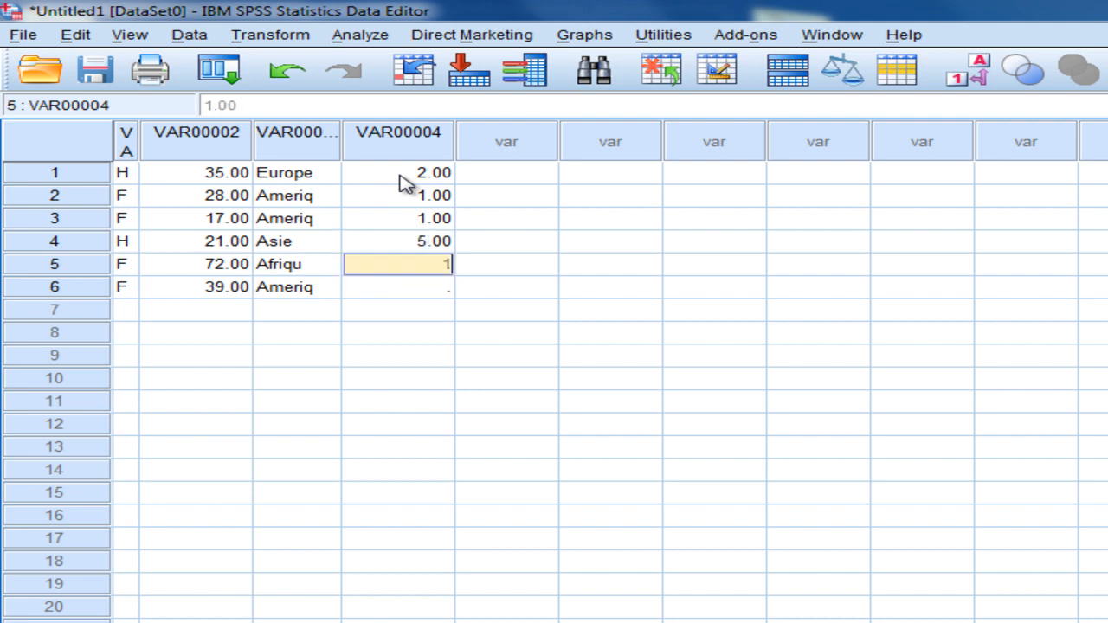
key("Return")
type("3")
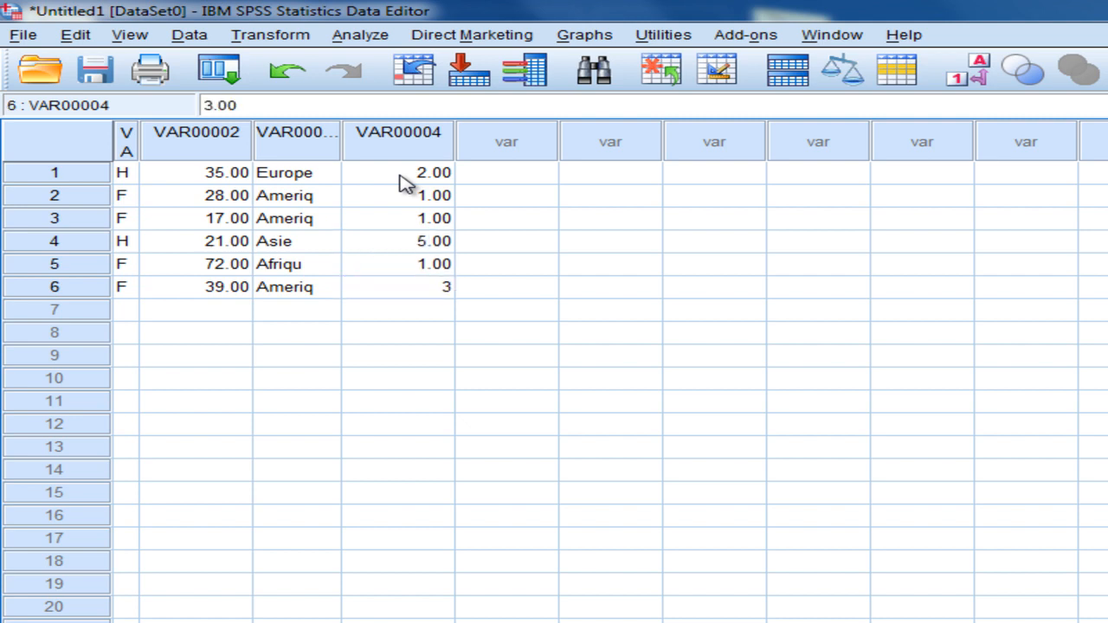
key("Return")
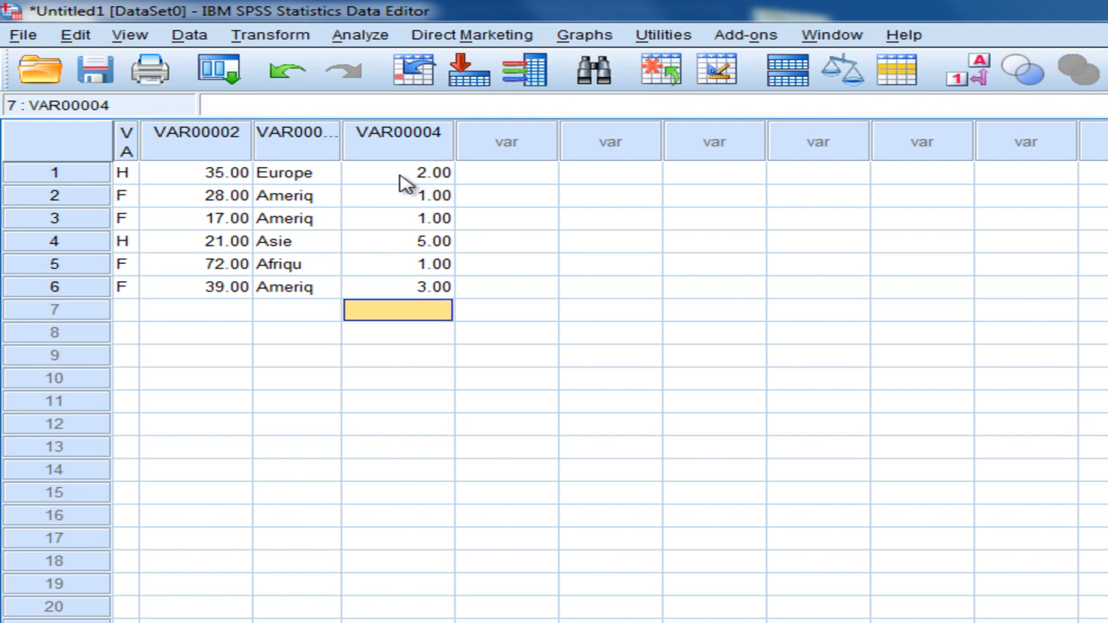
Step: Enter satisfait, pas-satis and tres-sati in rows 1 to 3 of the fifth column
left_click(528, 173)
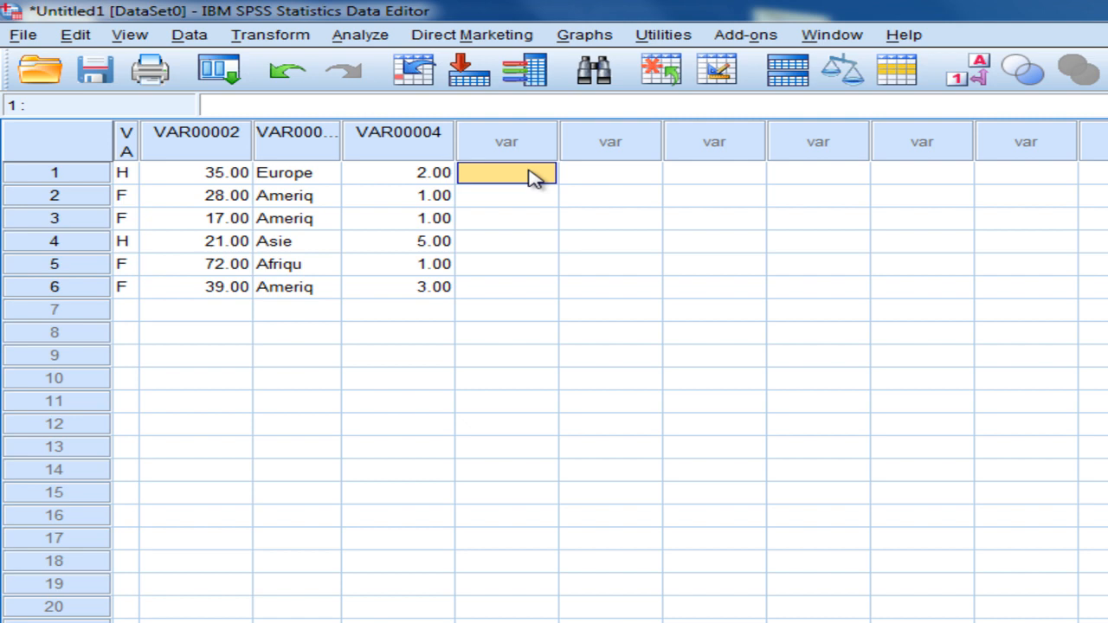
type("satisf")
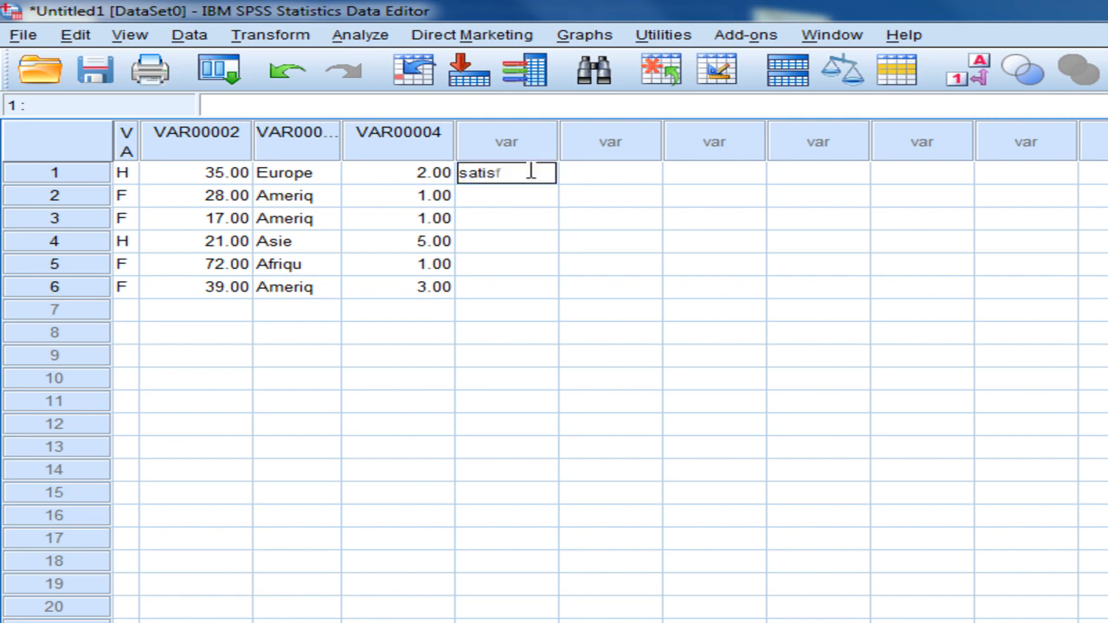
type("ait")
key("Return")
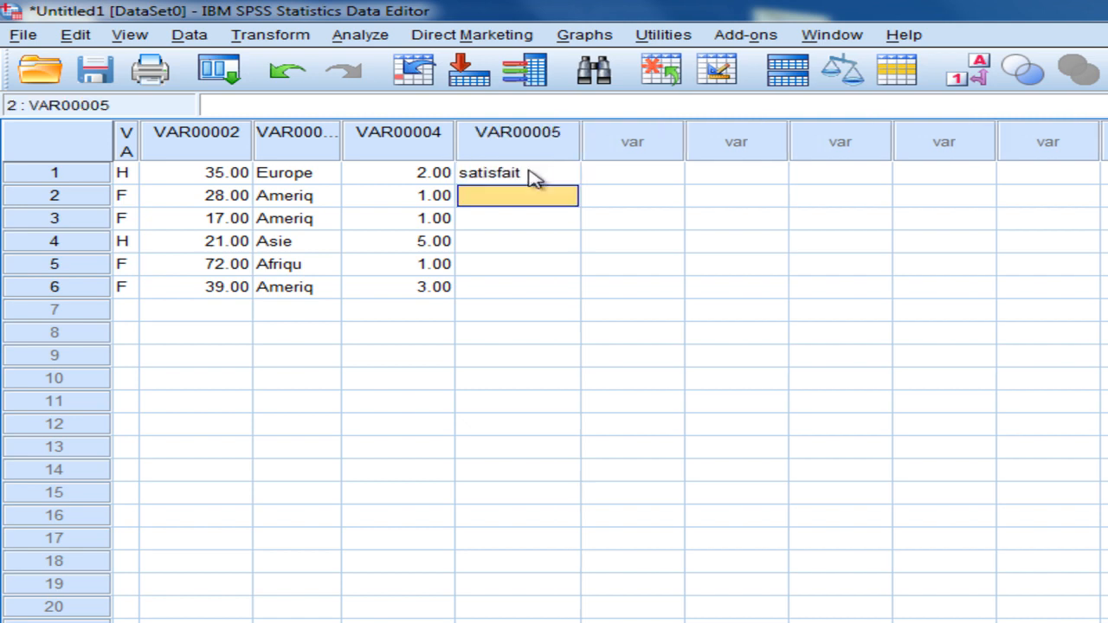
type("passa")
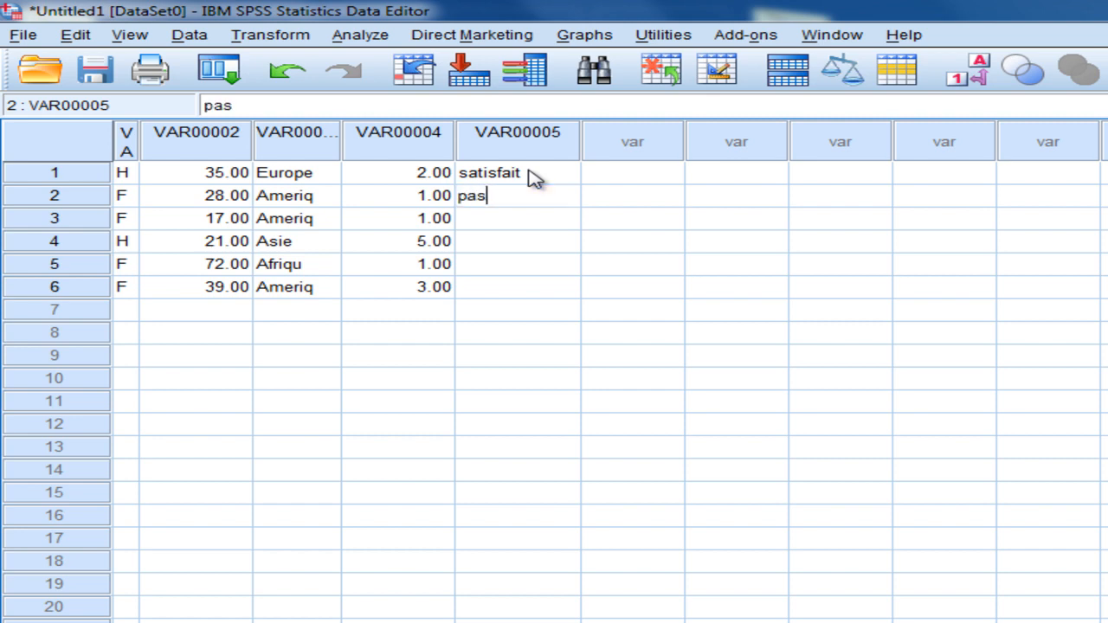
type("sf")
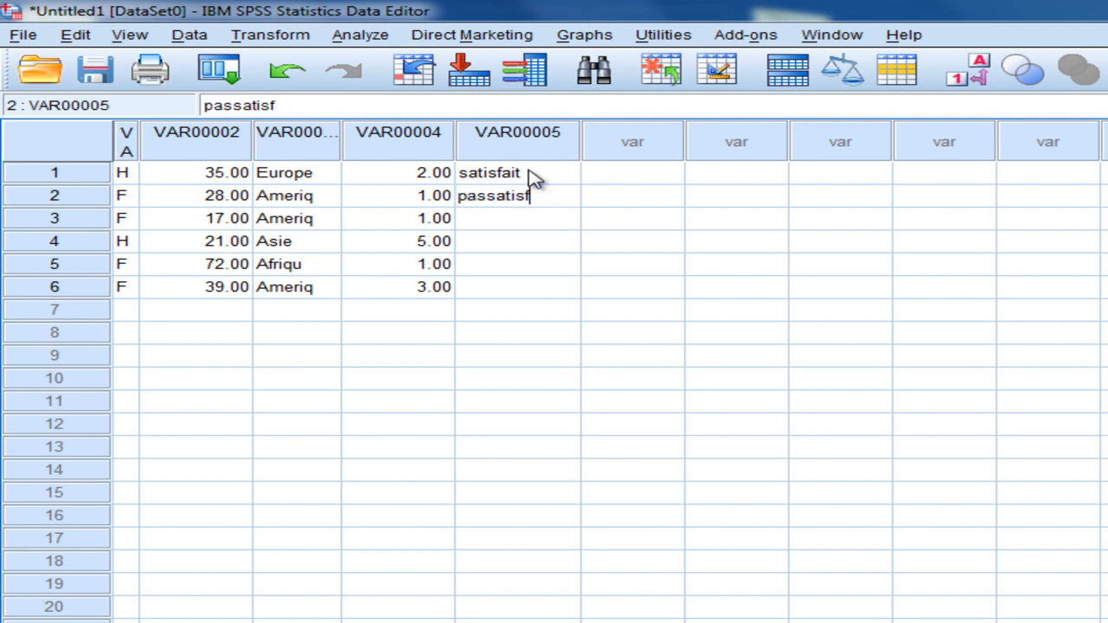
key("Return")
type("tre")
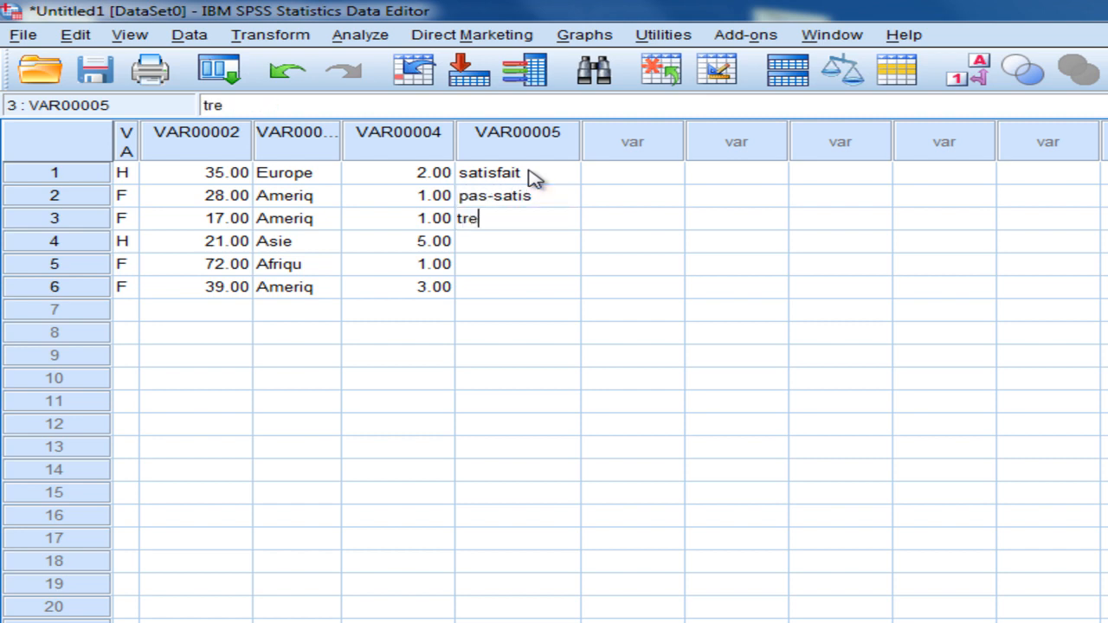
type("s-stat")
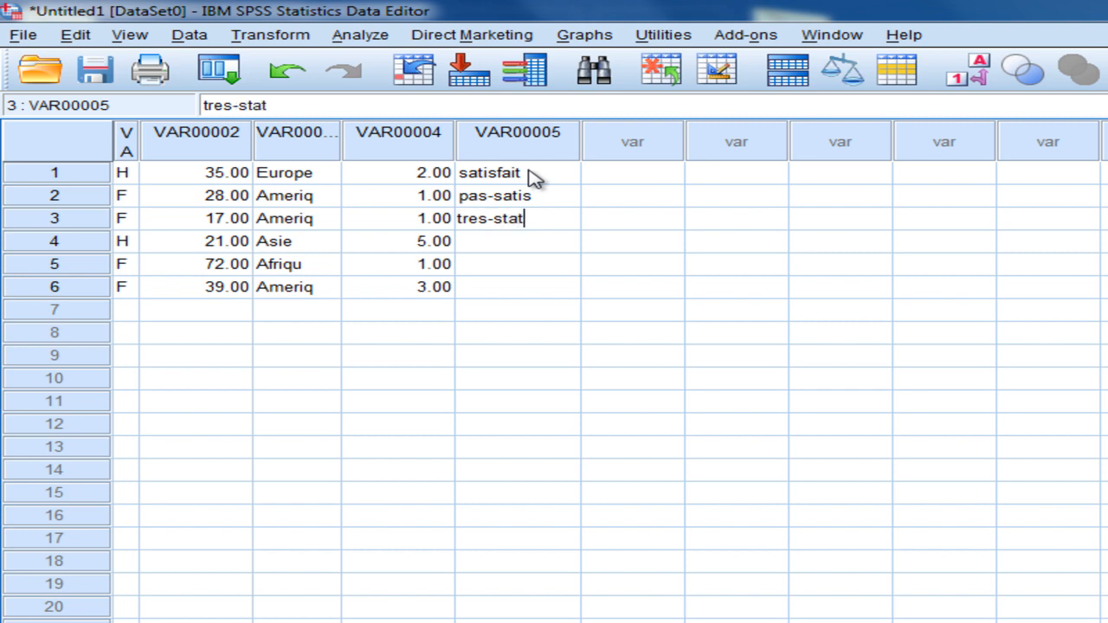
key("Return")
Step: Enter pas-satis, satisfait and satisfait in rows 4 to 6 of the fifth column
type("p")
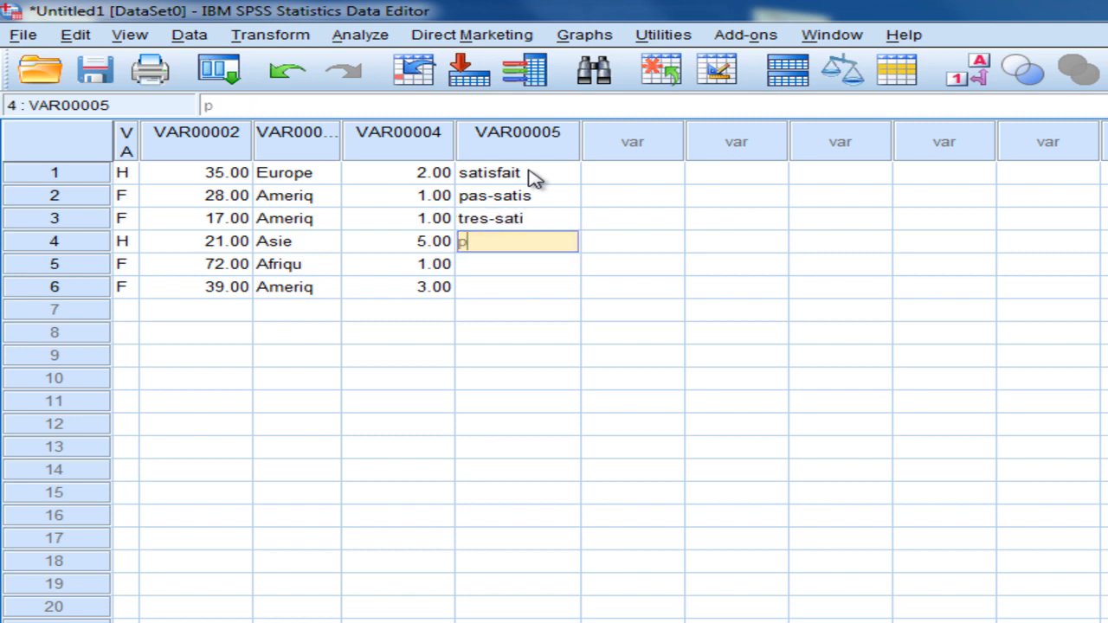
type("as-sati")
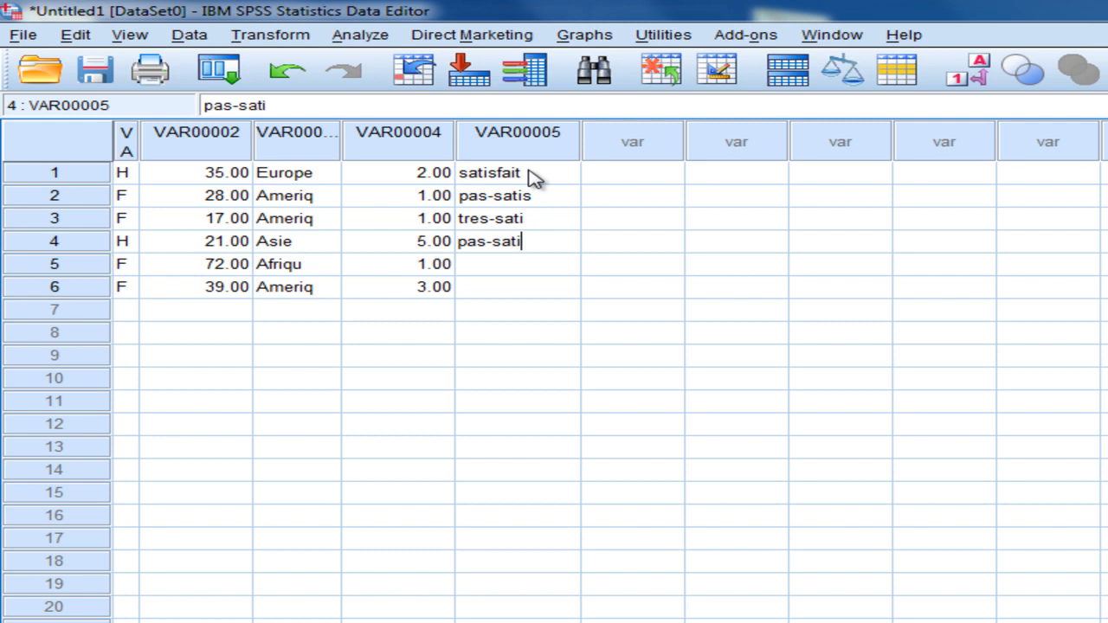
type("s")
key("Return")
type("sat")
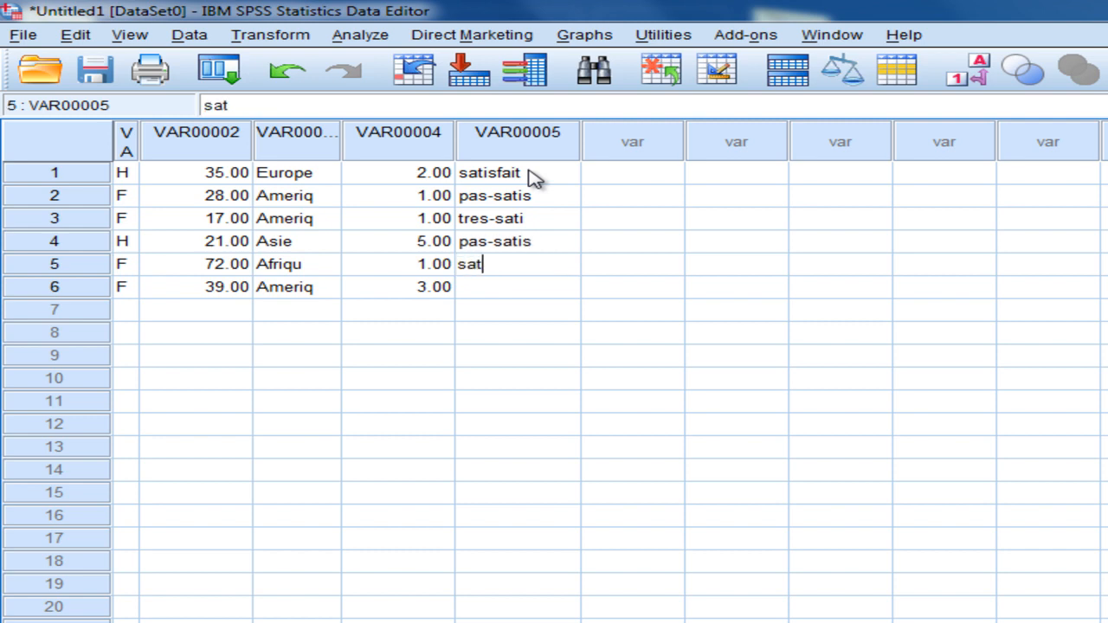
type("isfait")
key("Return")
type("sat")
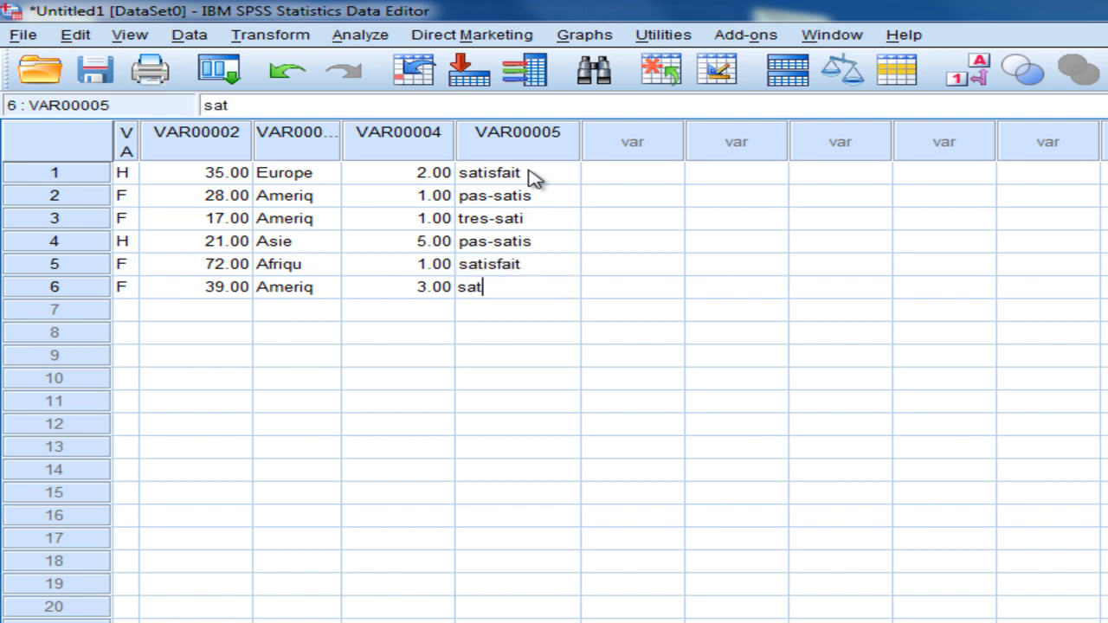
type("isfait")
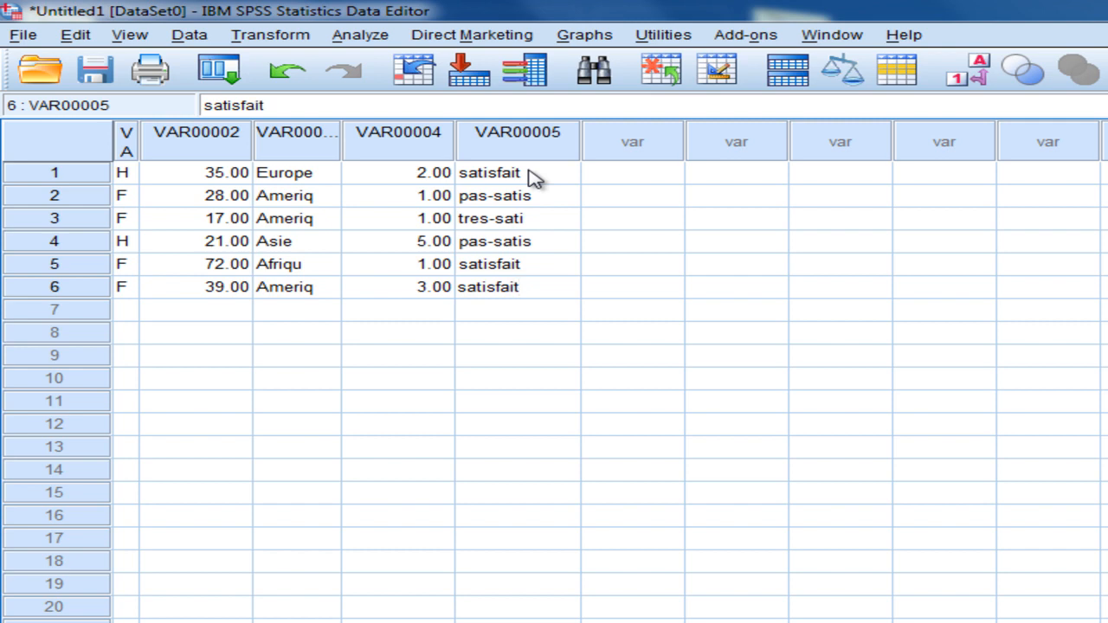
left_click(632, 469)
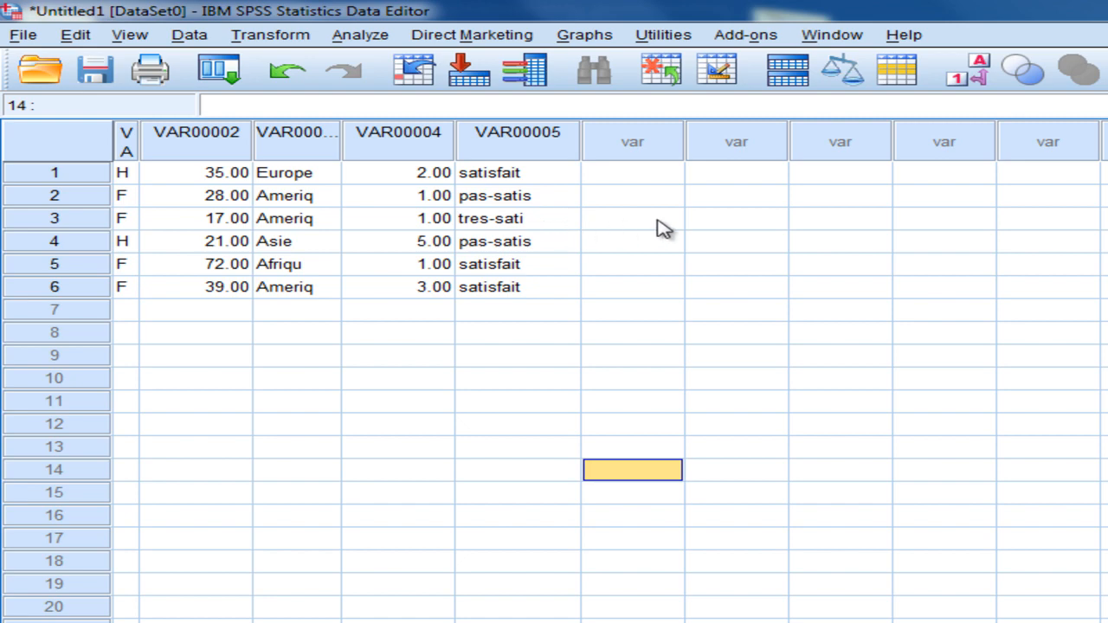
left_click(542, 227)
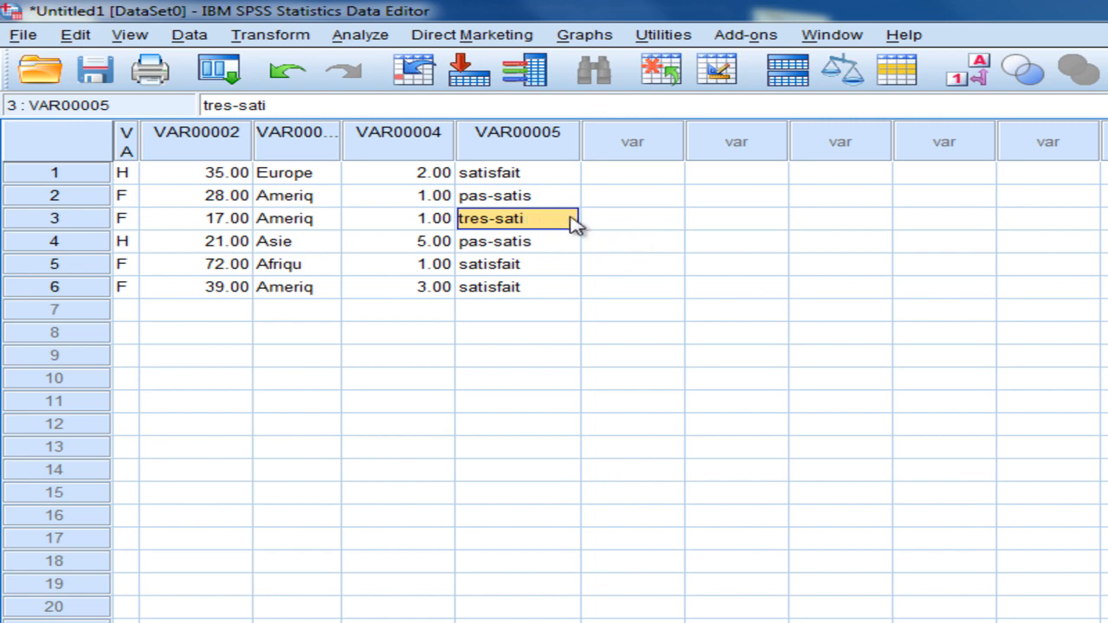
double_click(539, 216)
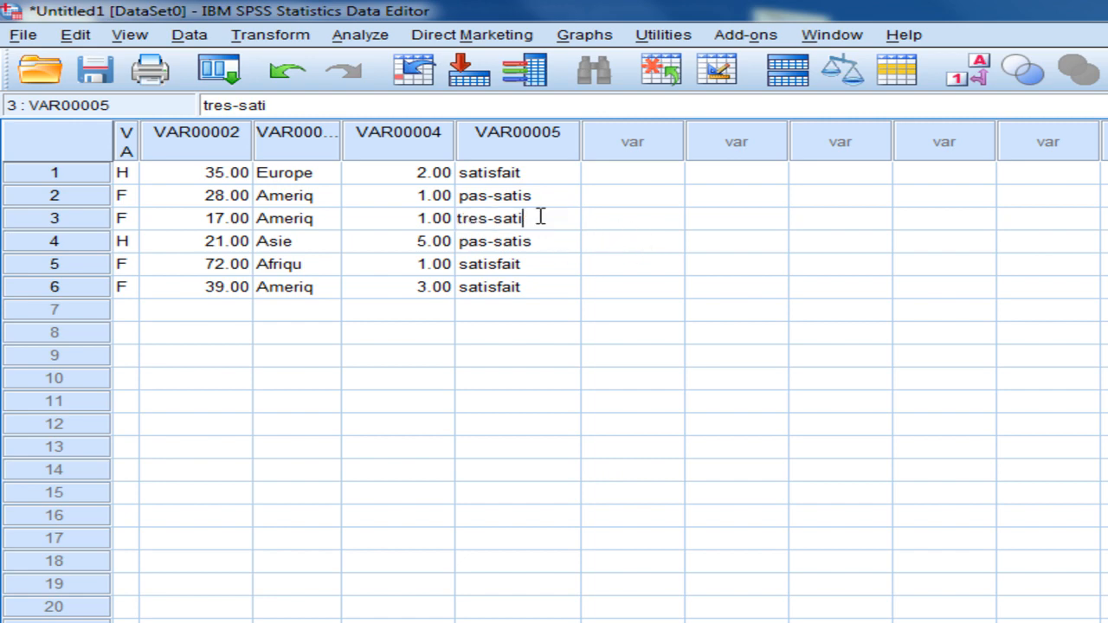
left_click(619, 310)
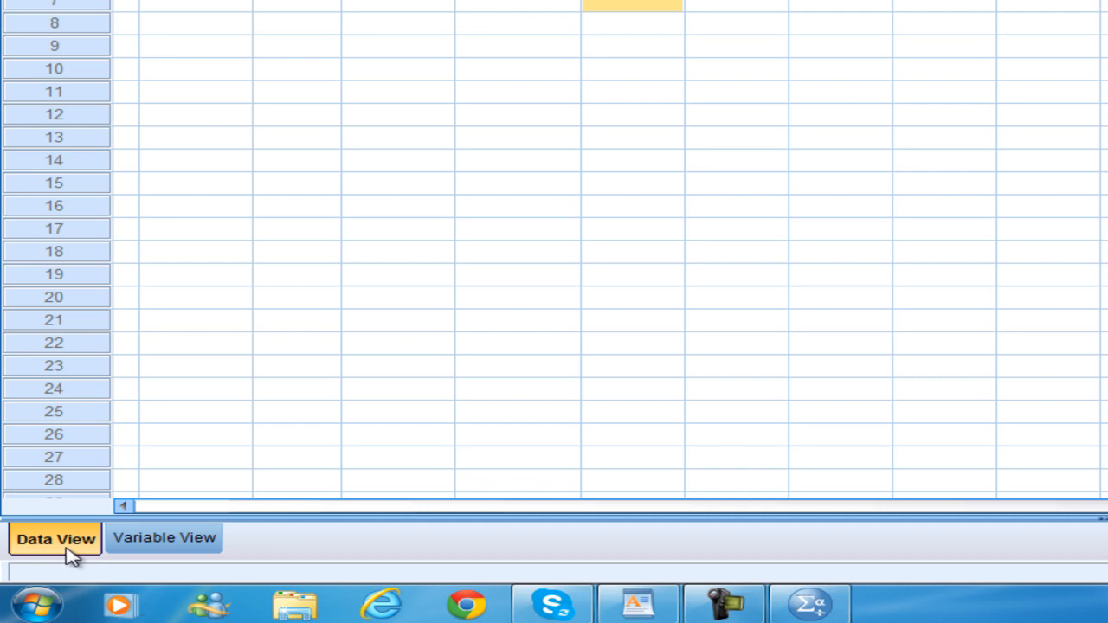
Step: Show the variable definitions and rename the first two variables as Sexe and Age
left_click(166, 540)
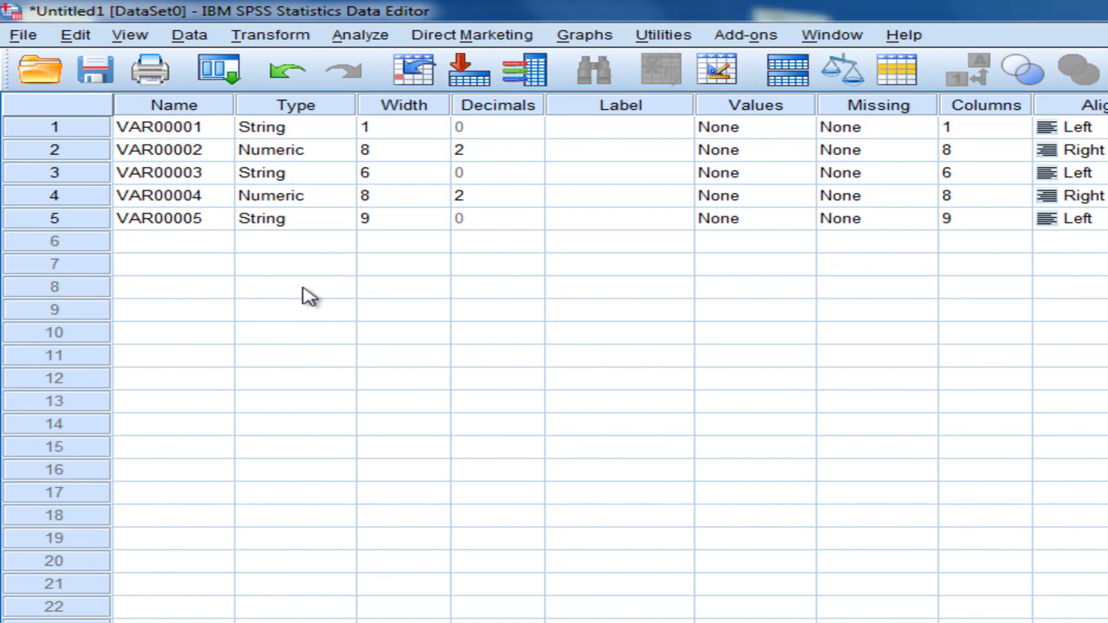
left_click(210, 126)
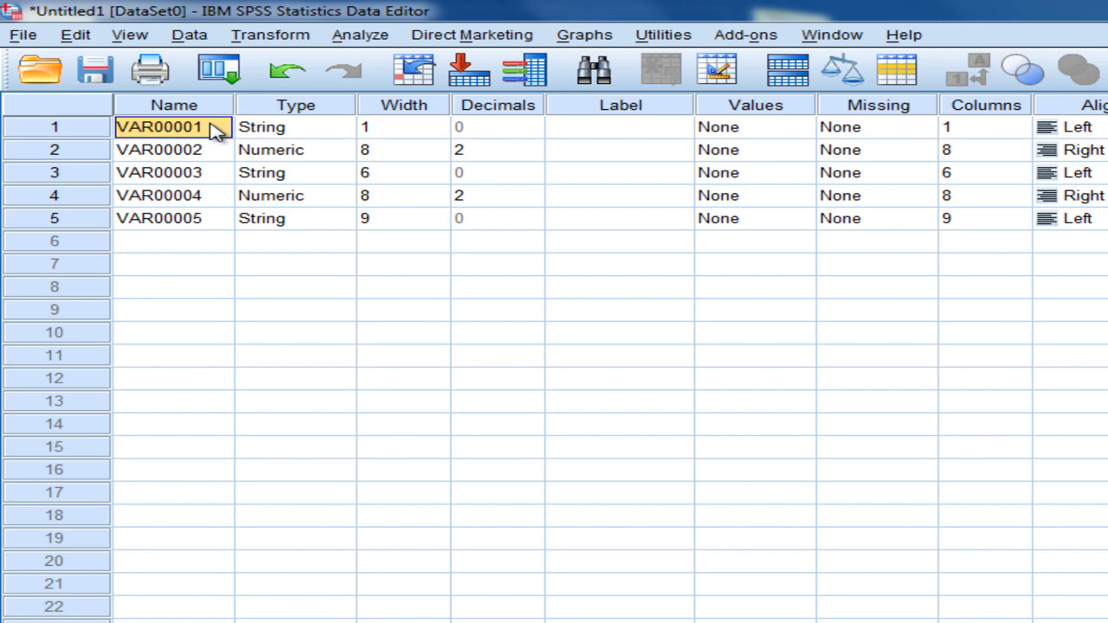
type("Sexe")
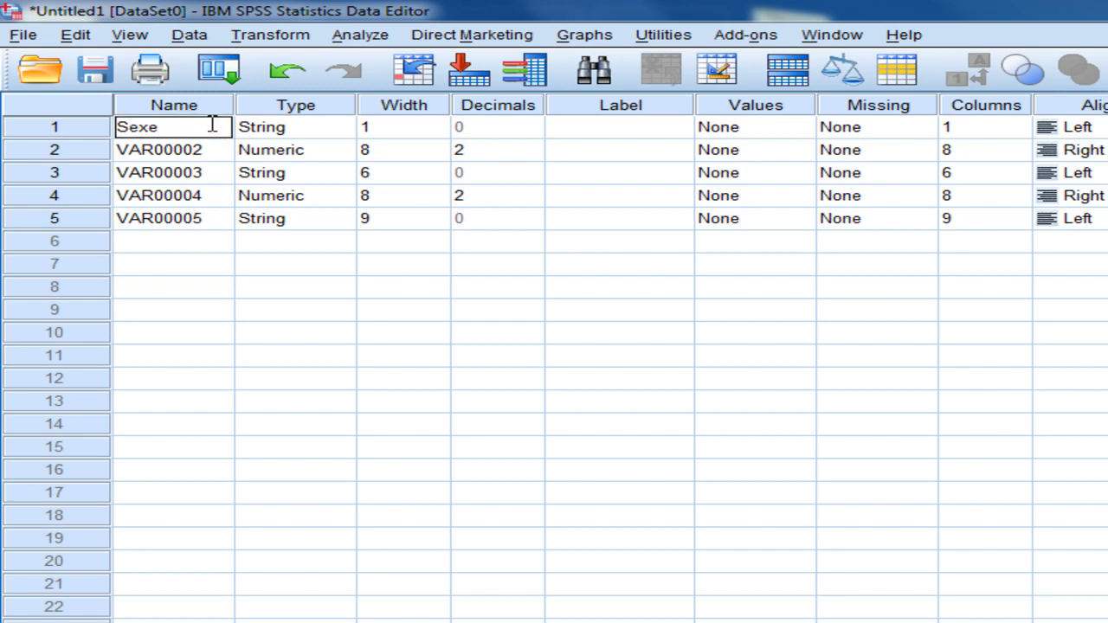
left_click(202, 154)
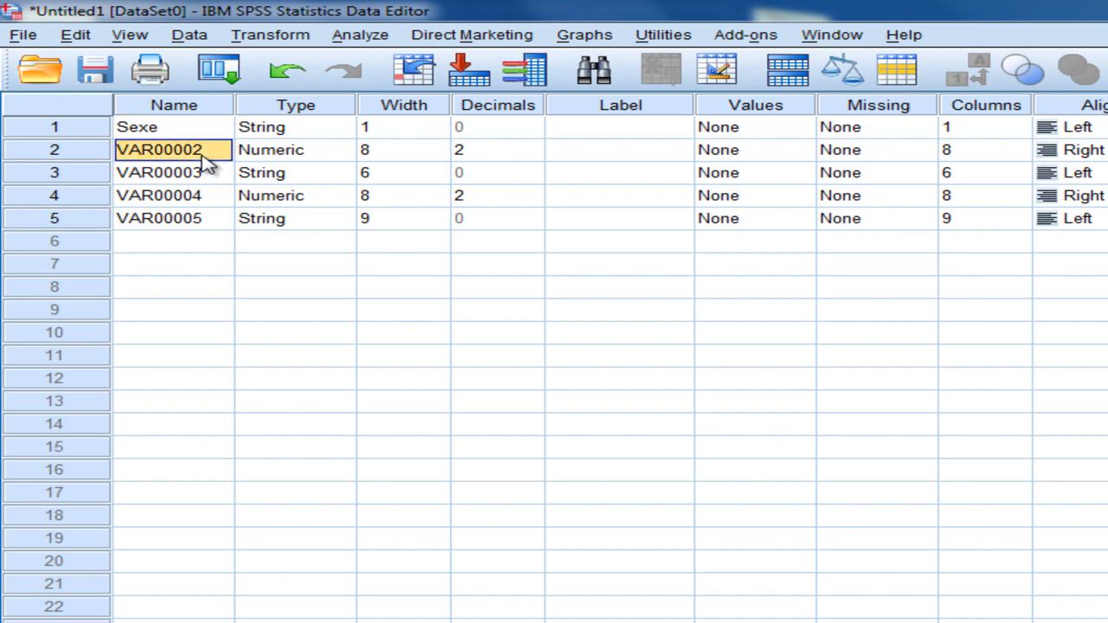
key("ctrl+t")
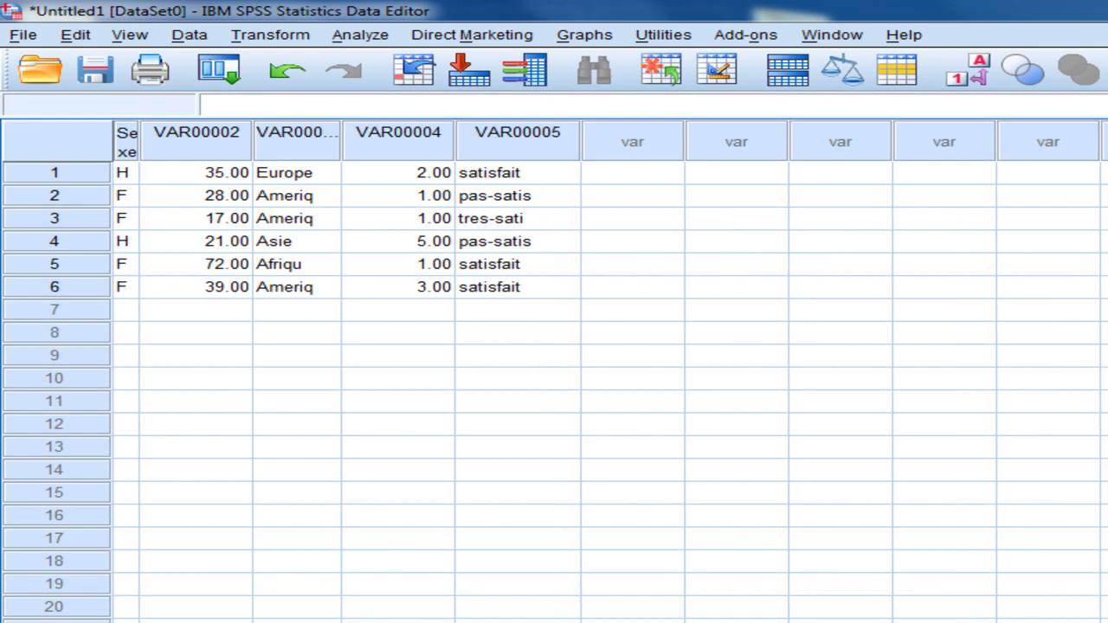
key("ctrl+t")
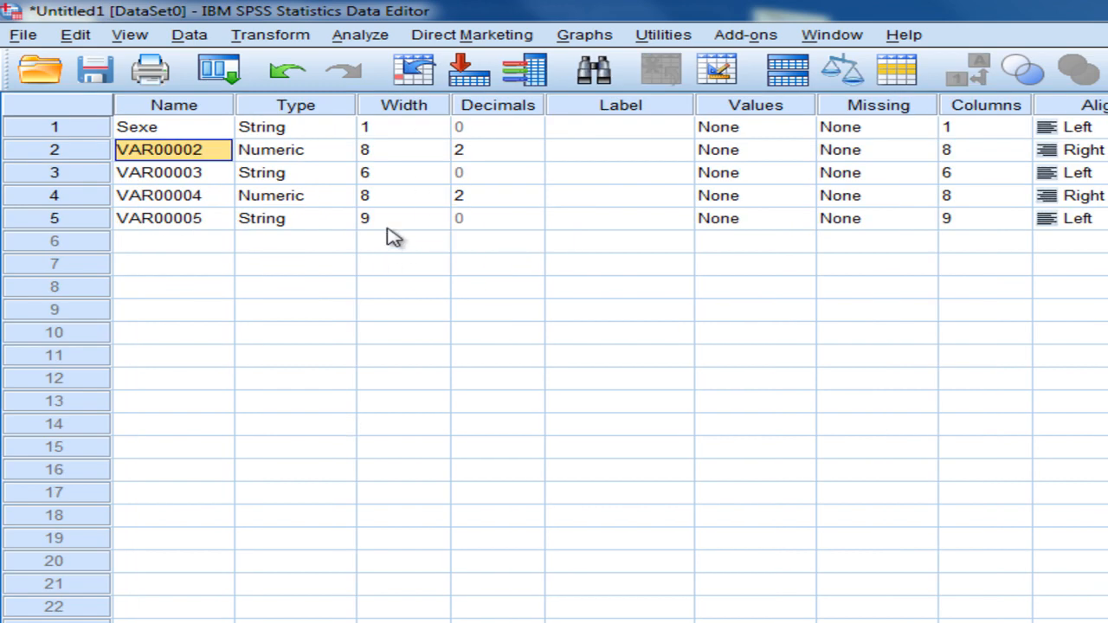
type("Age")
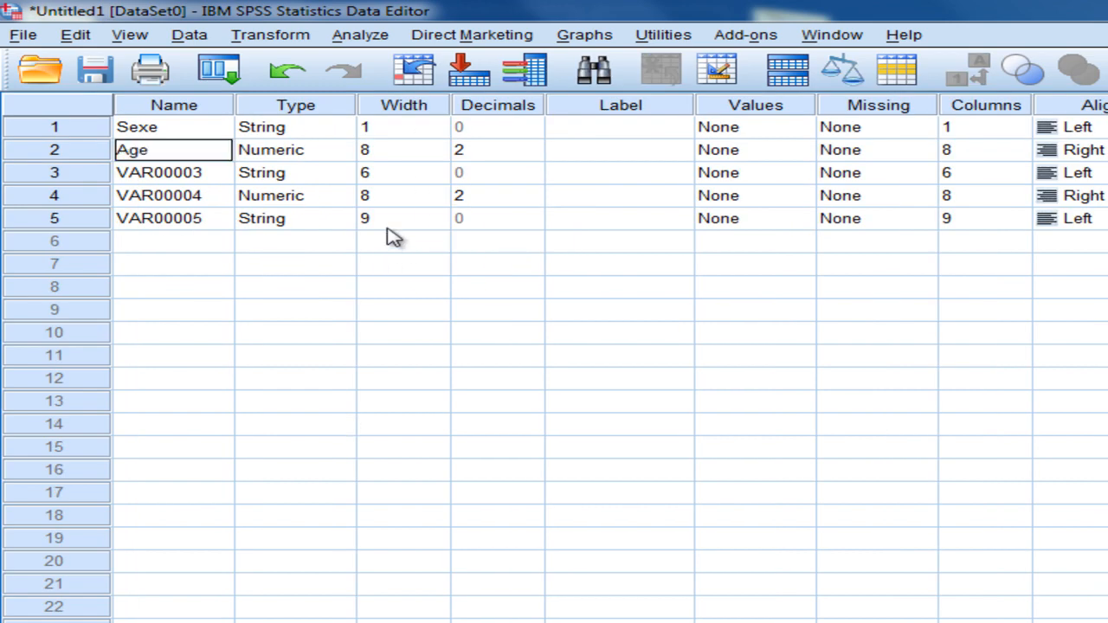
key("Return")
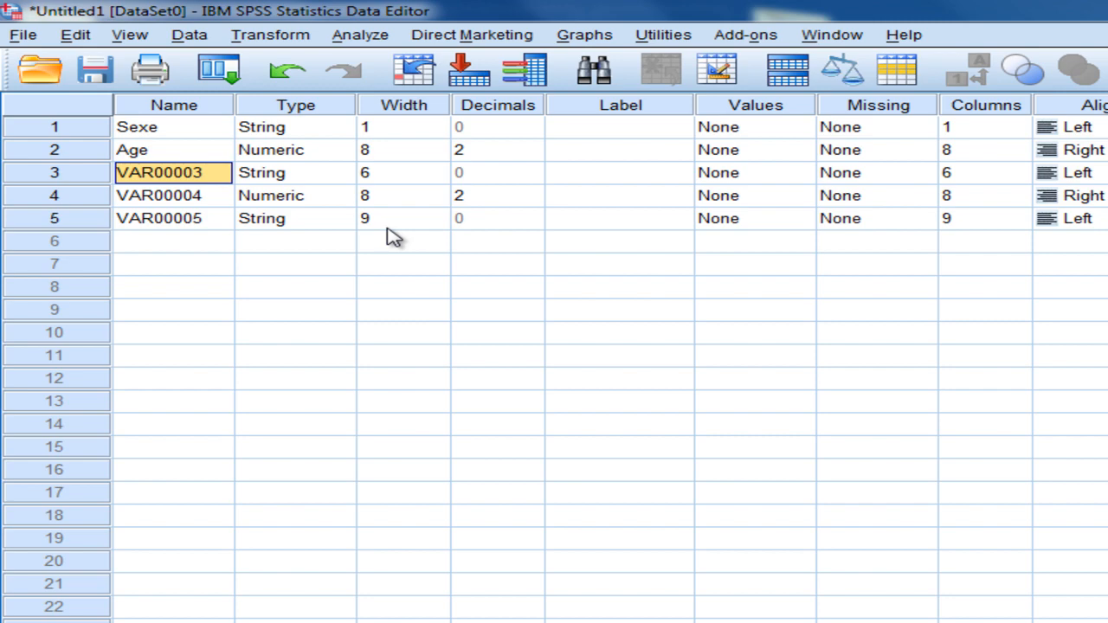
Step: Rename the third variable as Continent and the fourth as NbreEnfants
type("Cintinent")
key("Return")
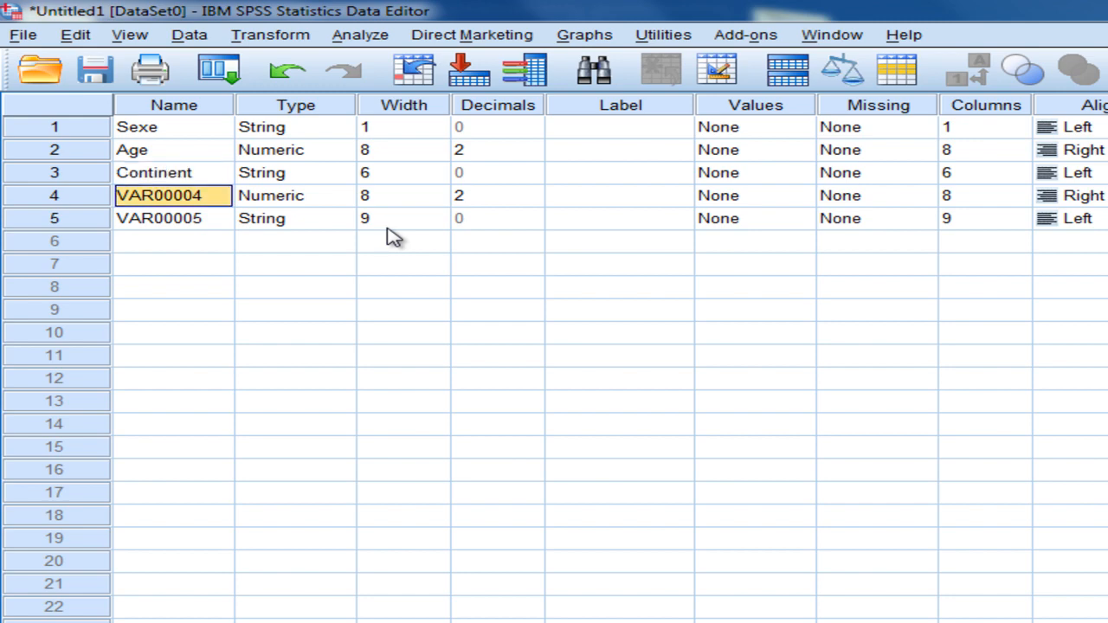
type("Nb")
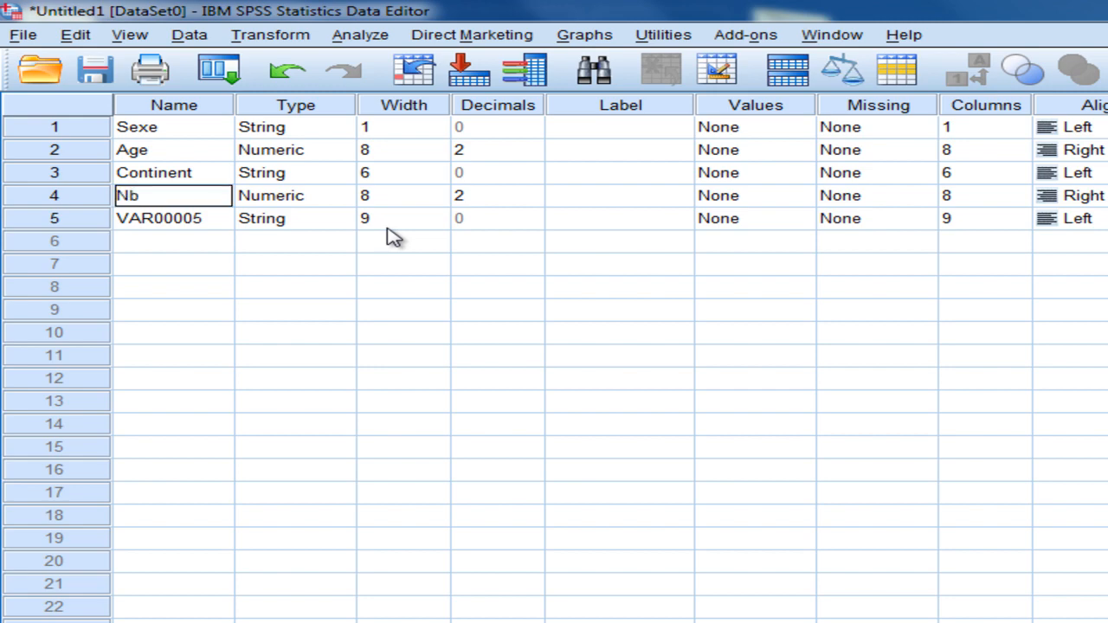
type("reEnfants")
key("Return")
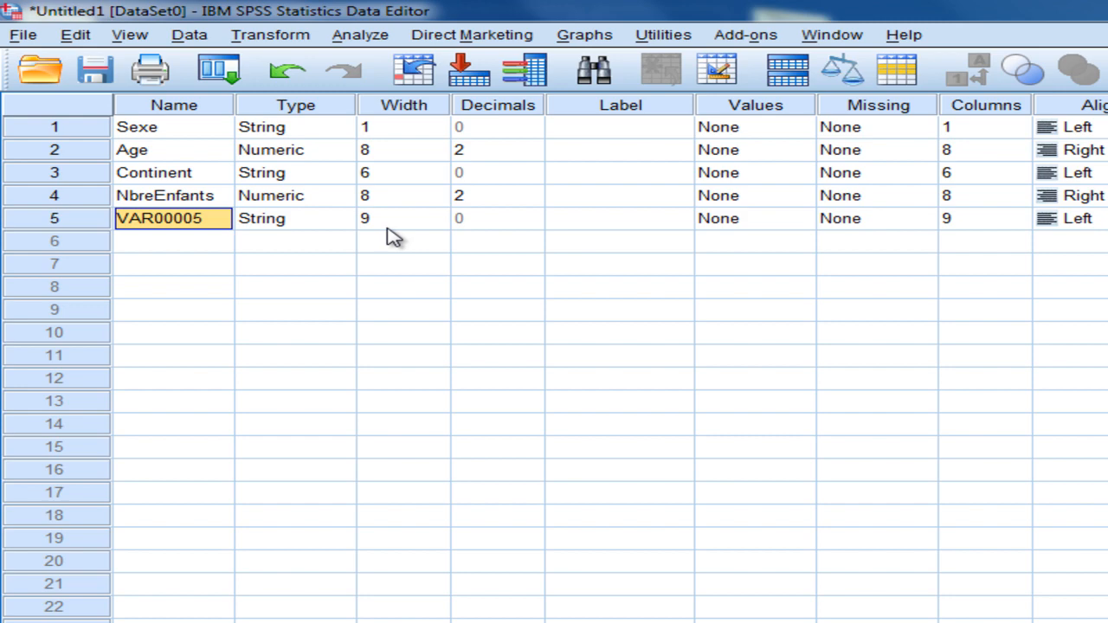
Step: Rename the fifth variable as SatisfactionMarriage and widen the Name column to fit it
type("Satisfa")
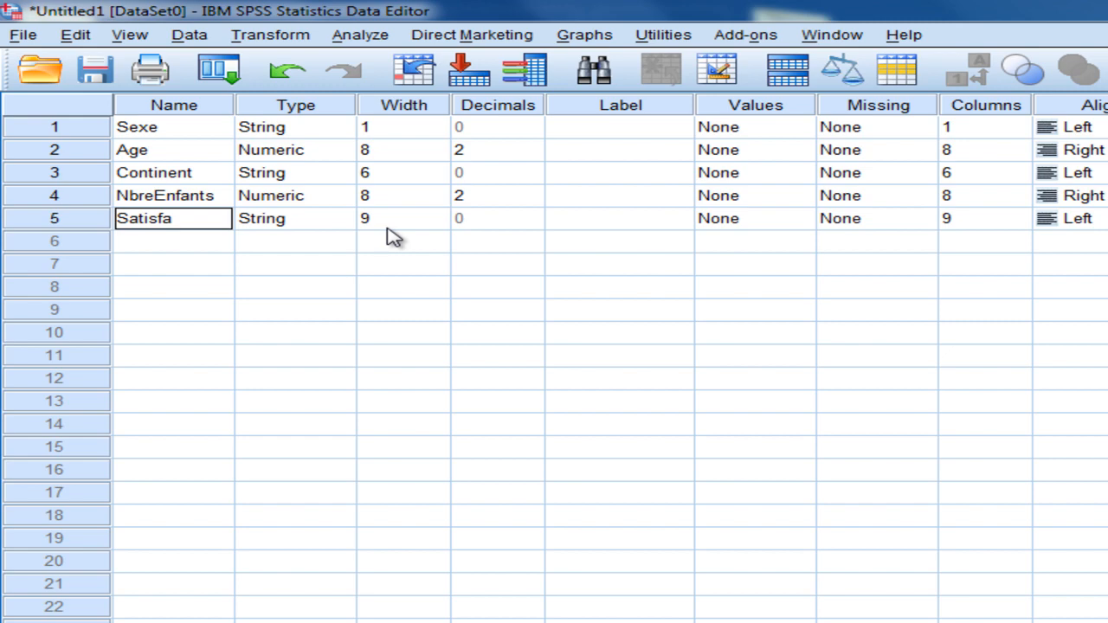
type("ctionMa")
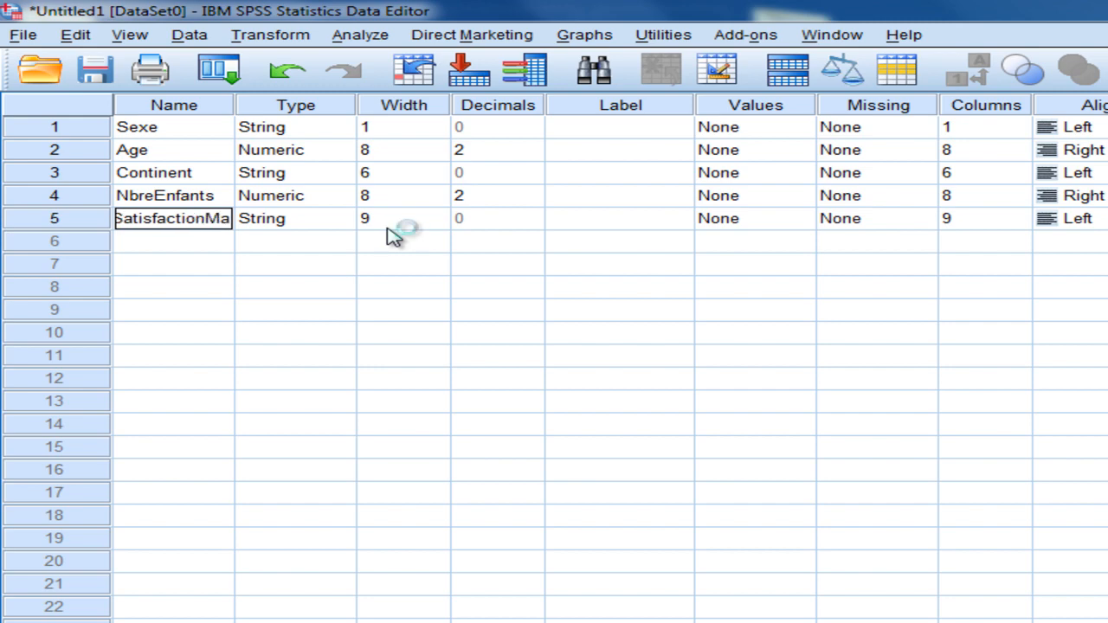
type("rr")
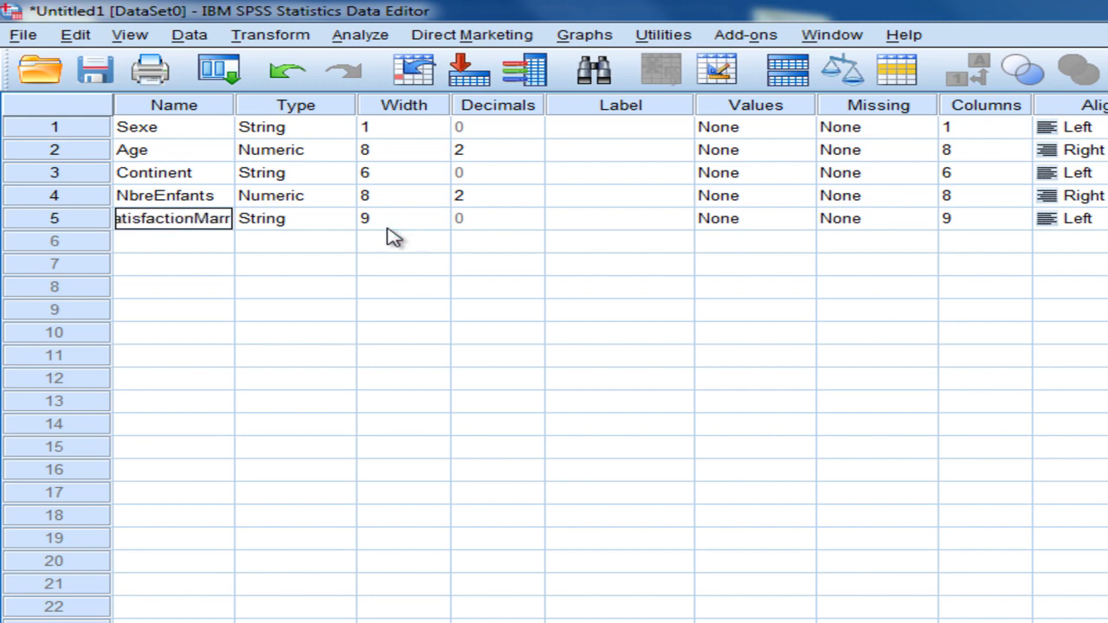
type("iage")
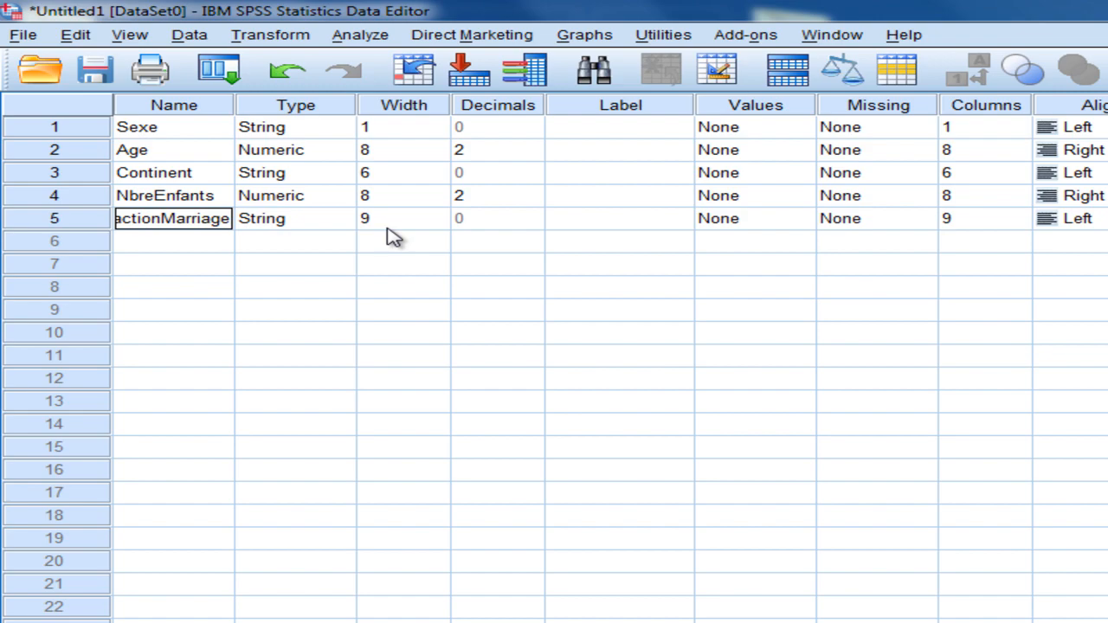
left_click(236, 97)
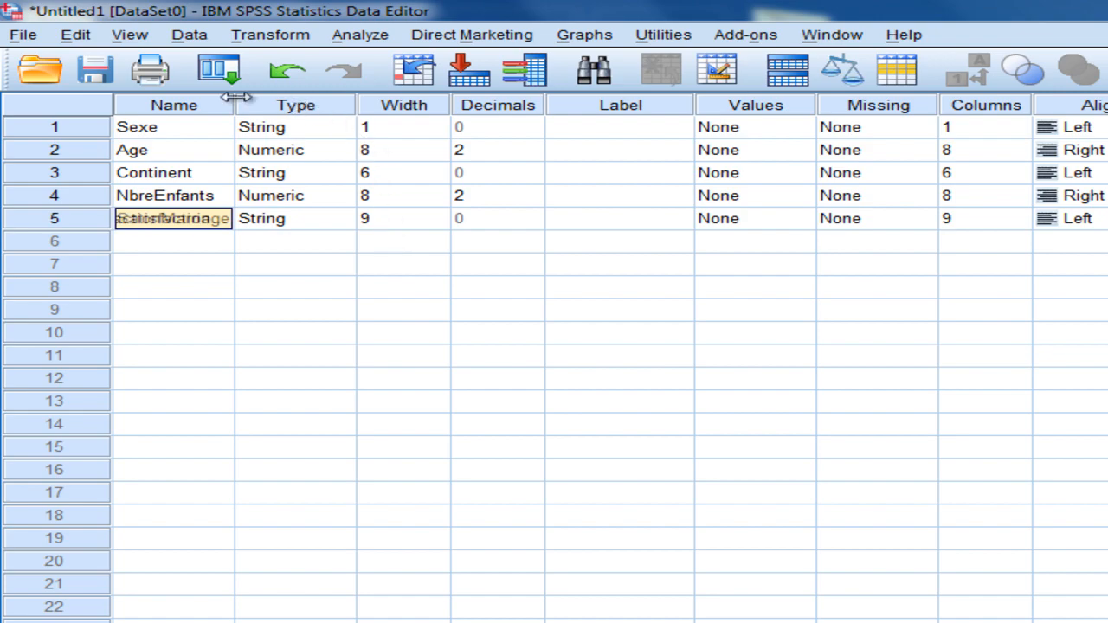
left_click_drag(236, 97, 316, 97)
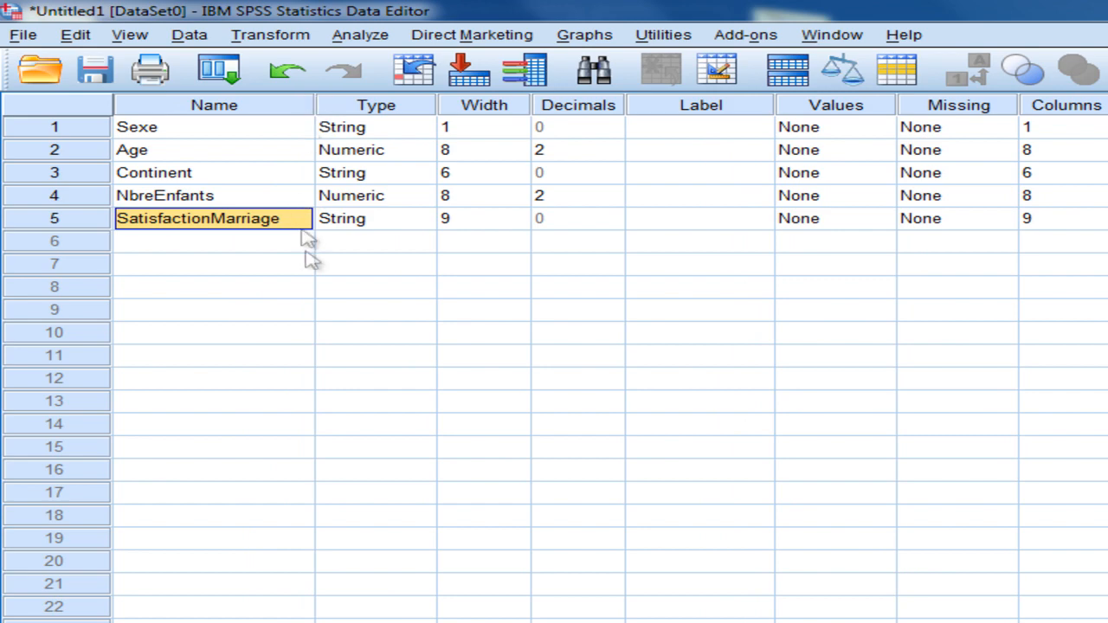
Step: Return to the data grid to check the column headings above the six cases
key("Down")
key("Down")
key("Down")
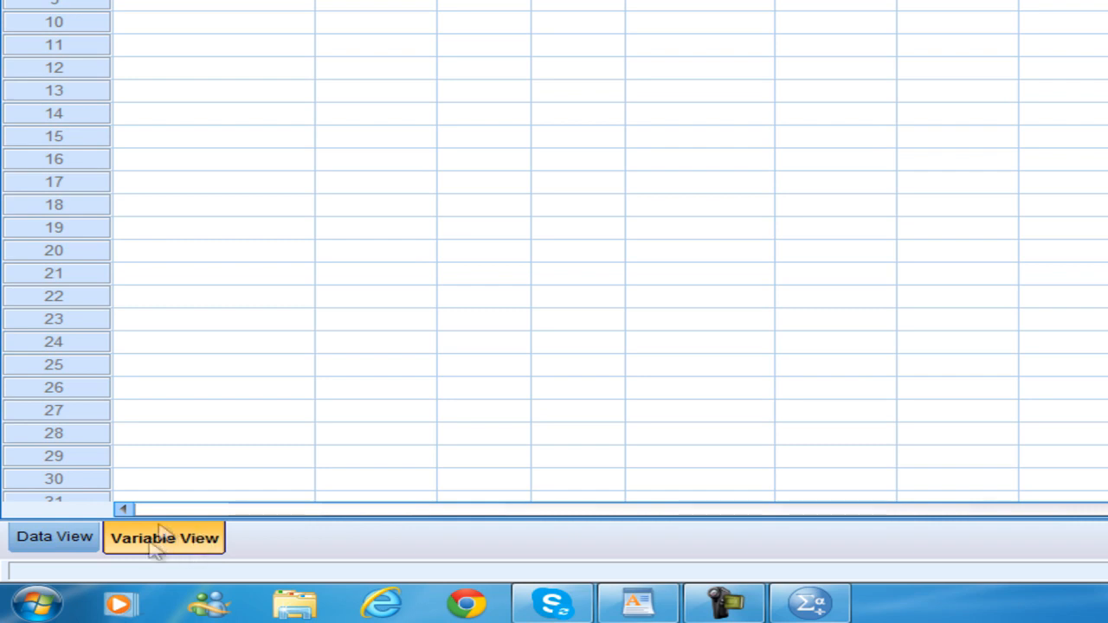
left_click(53, 538)
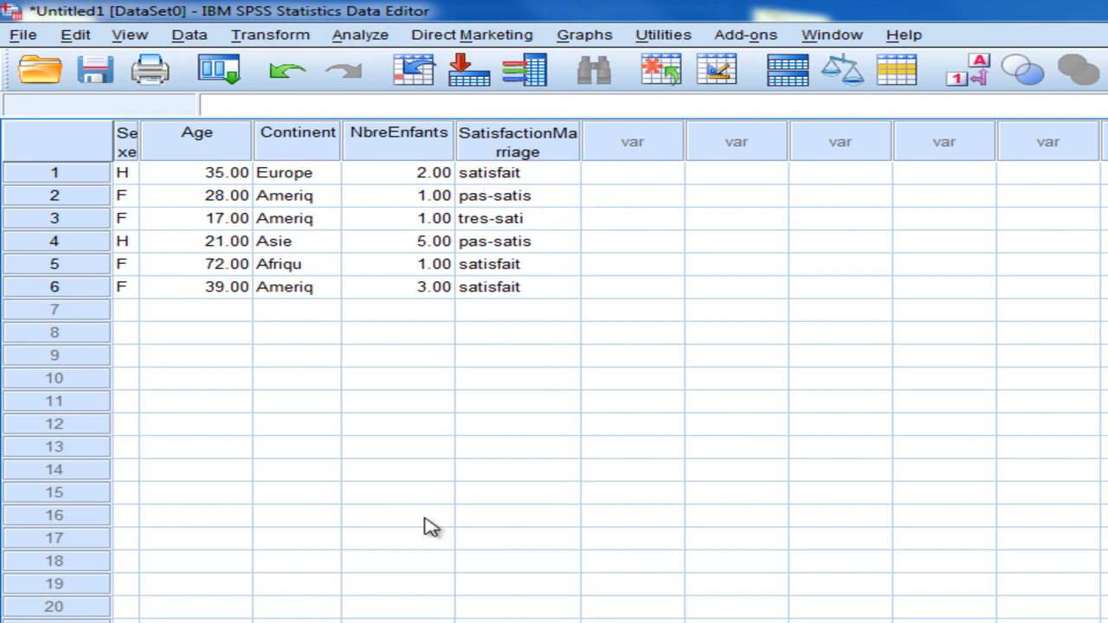
Step: In the variable definitions, set the width of Sexe to 5 and the width of Continent to 12
left_click(177, 621)
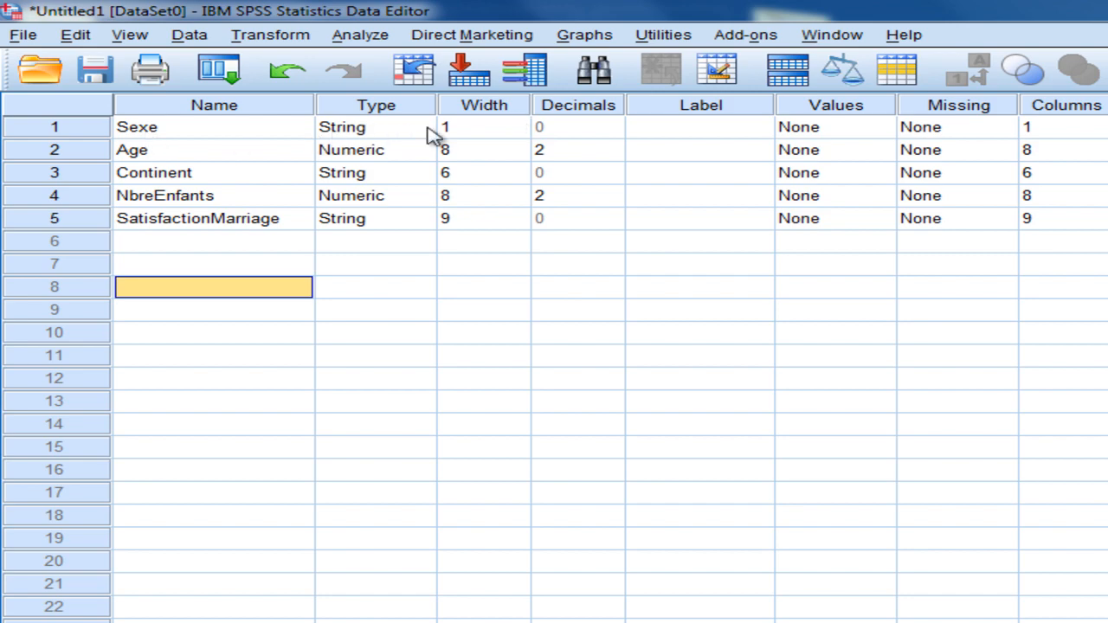
left_click(464, 128)
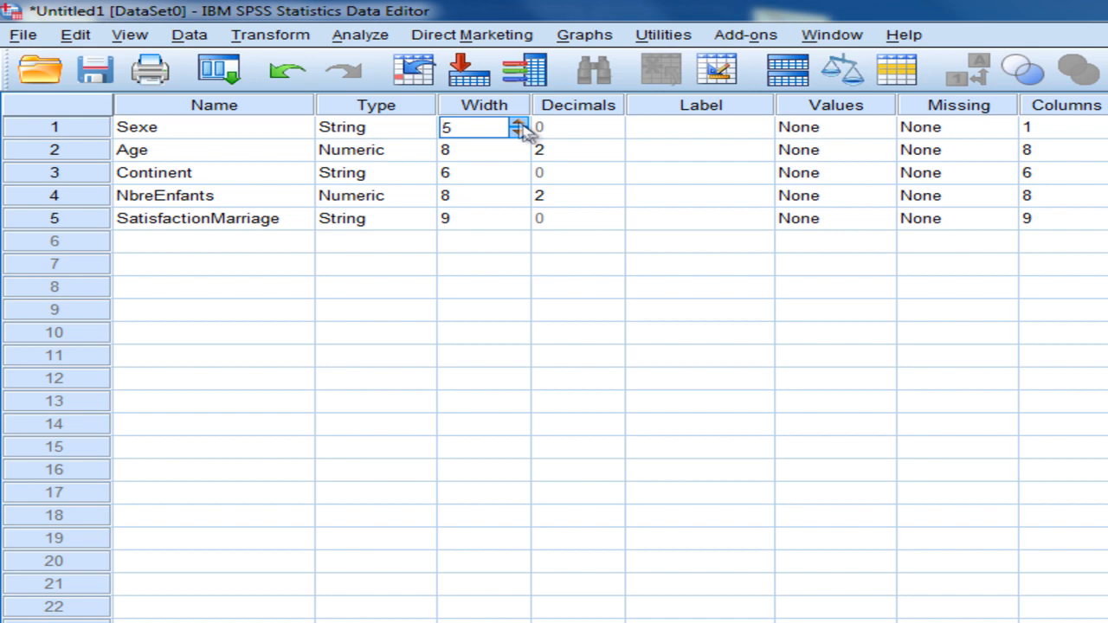
left_click(522, 151)
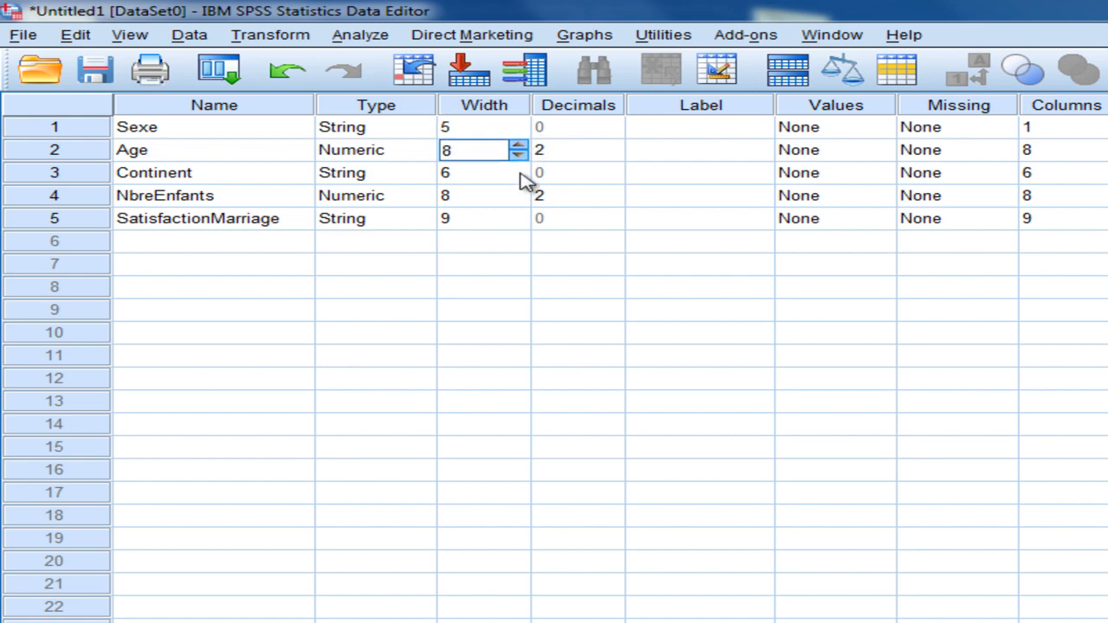
left_click(522, 178)
left_click(519, 169)
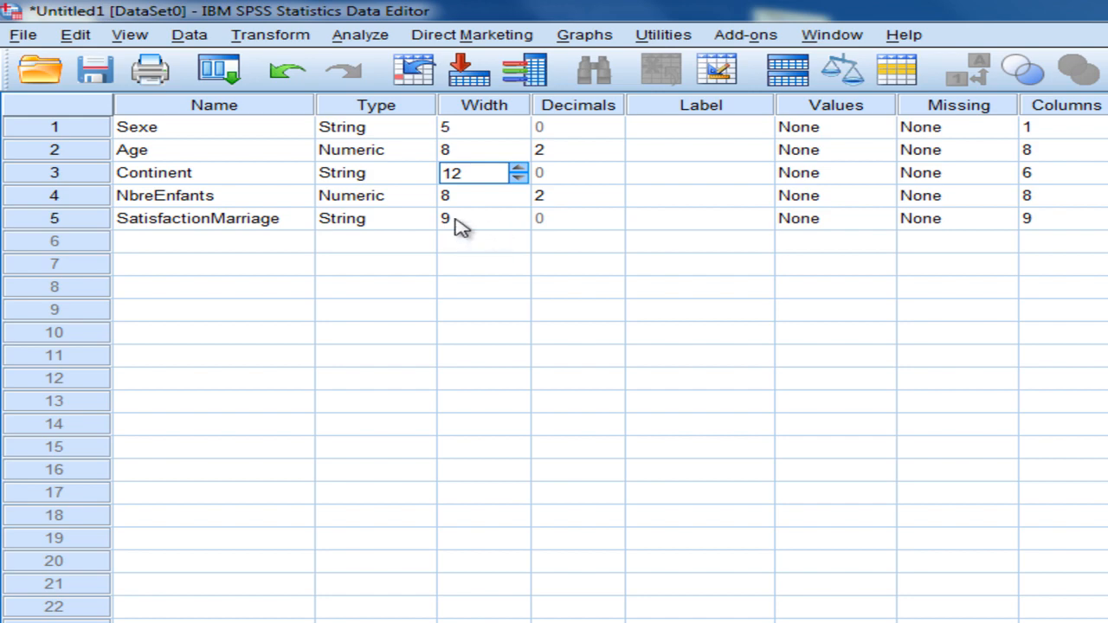
Step: Shorten the name of the fifth variable to SatisMarriage
left_click(275, 223)
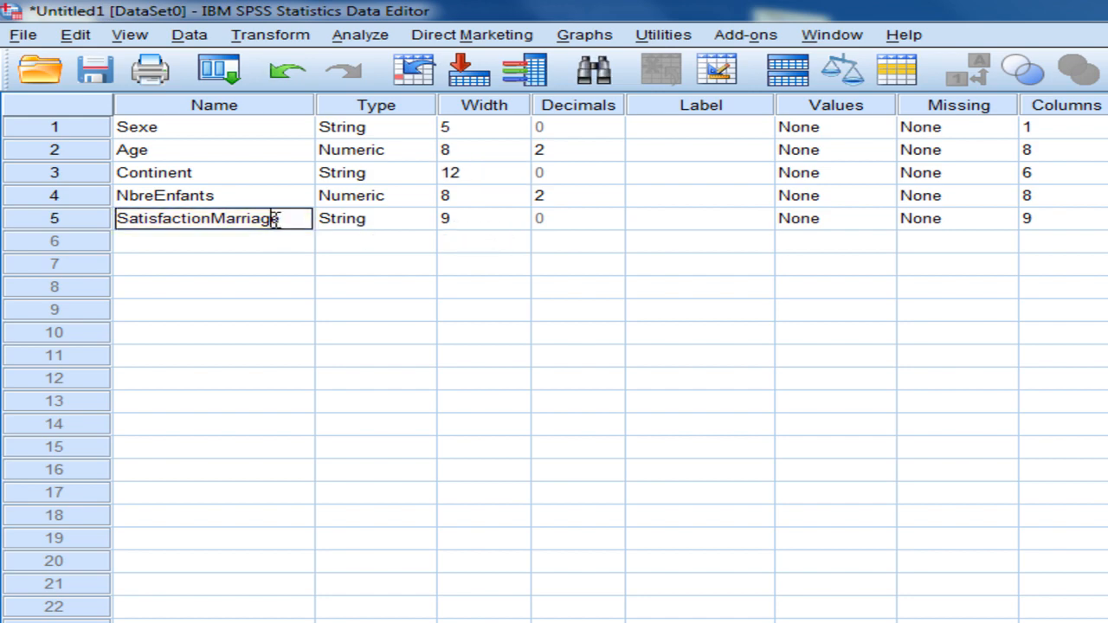
left_click_drag(292, 220, 177, 223)
left_click(216, 228)
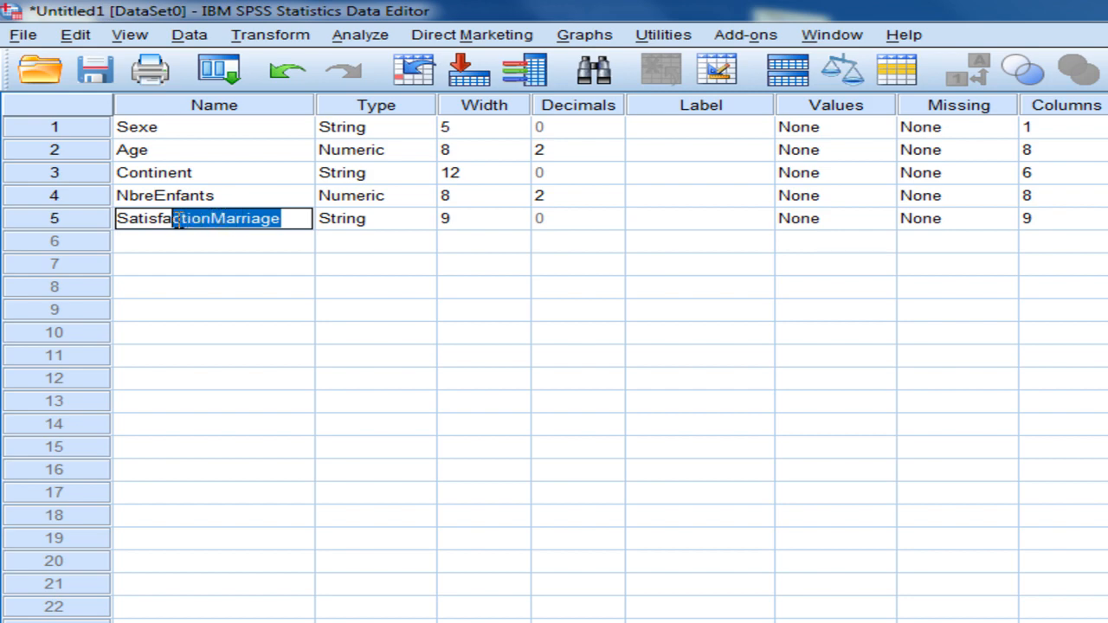
type("M")
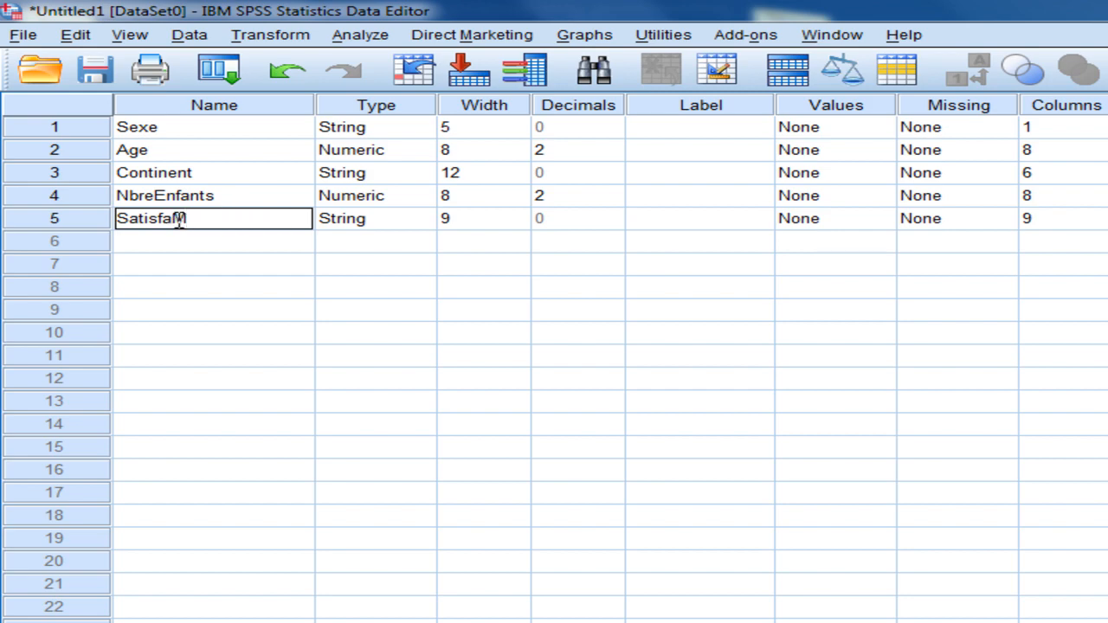
type("arriage")
left_click(521, 385)
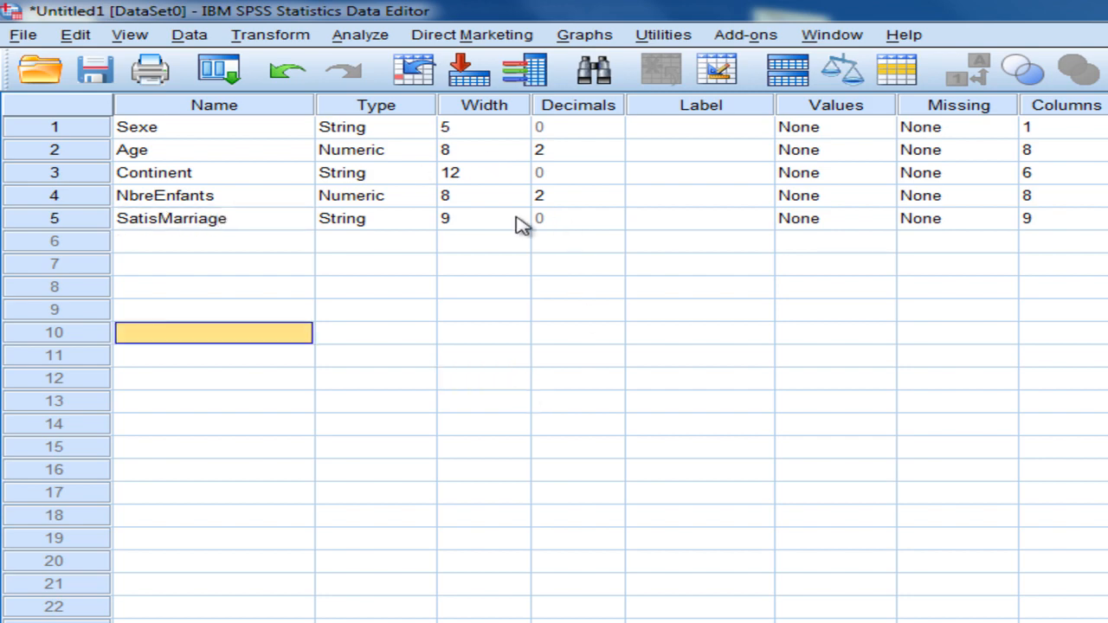
Step: Set the width of SatisMarriage to 15 and return to the data grid
left_click(518, 215)
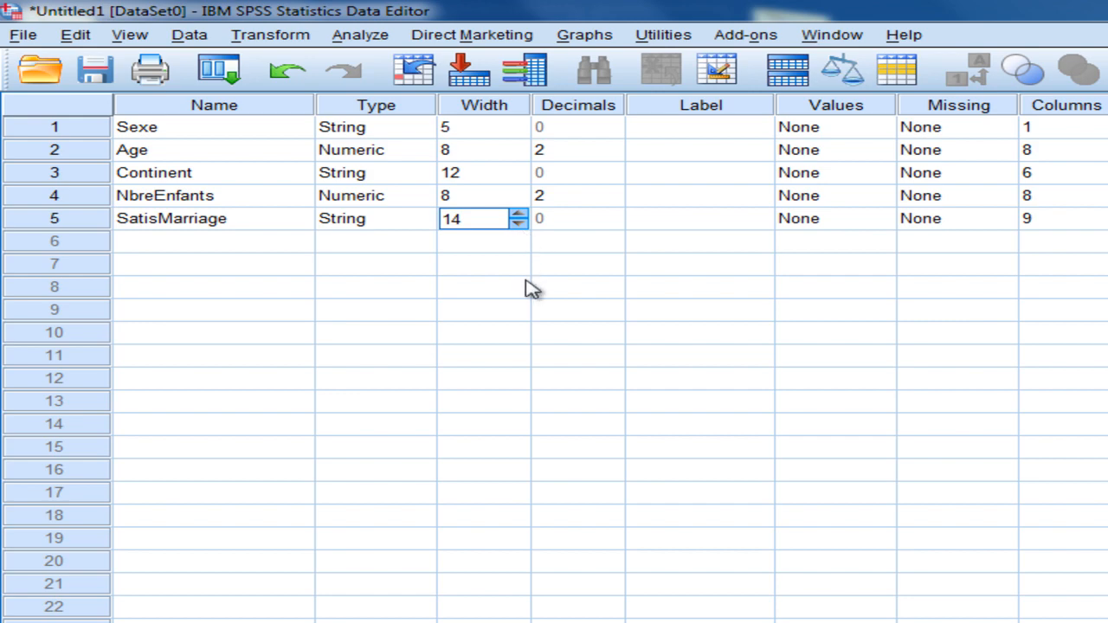
left_click(519, 214)
key("ctrl+t")
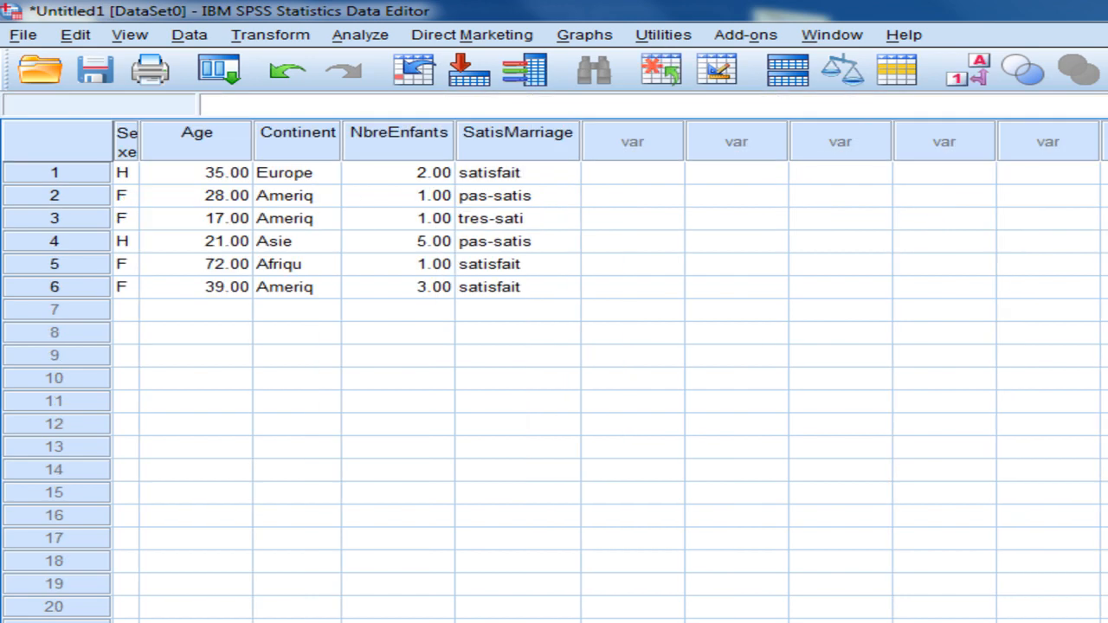
Step: Complete the truncated continent entries of cases 2 and 3 as Amerique
left_click(361, 178)
left_click(361, 178)
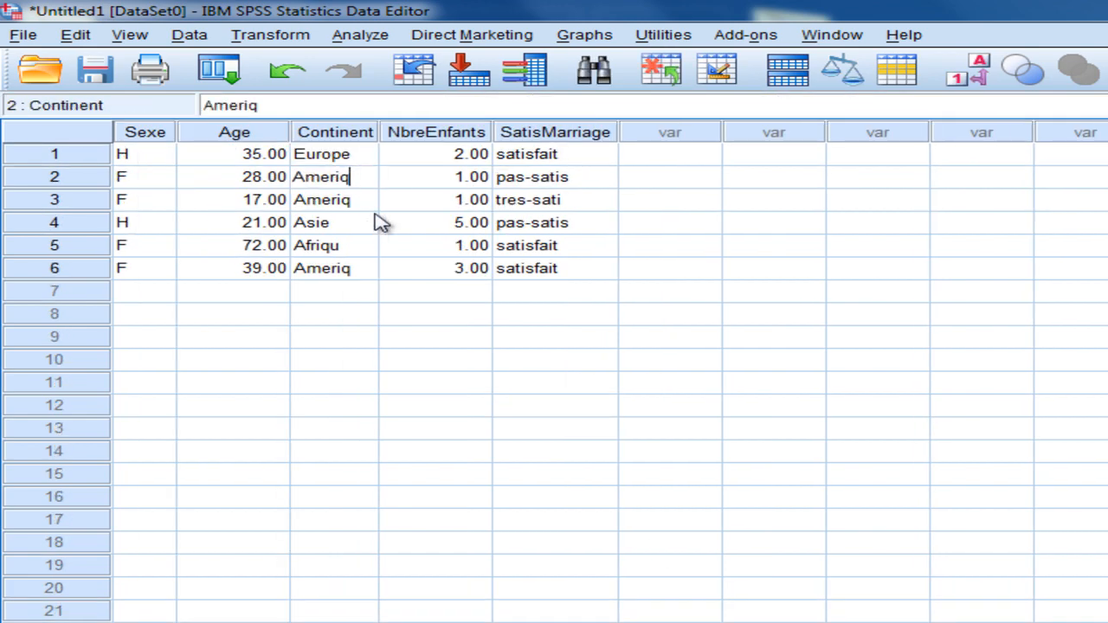
type("ue")
left_click(365, 205)
left_click(365, 205)
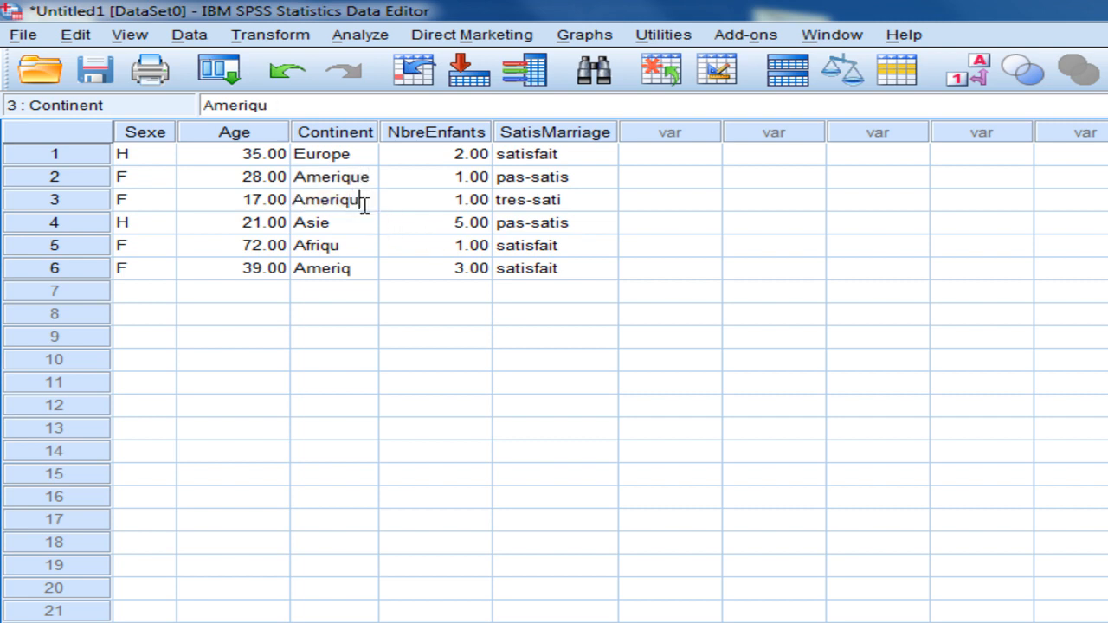
type("e")
Step: Complete the truncated continent of case 5 as Afrique and that of case 6 as Amerique
left_click(355, 249)
left_click(359, 247)
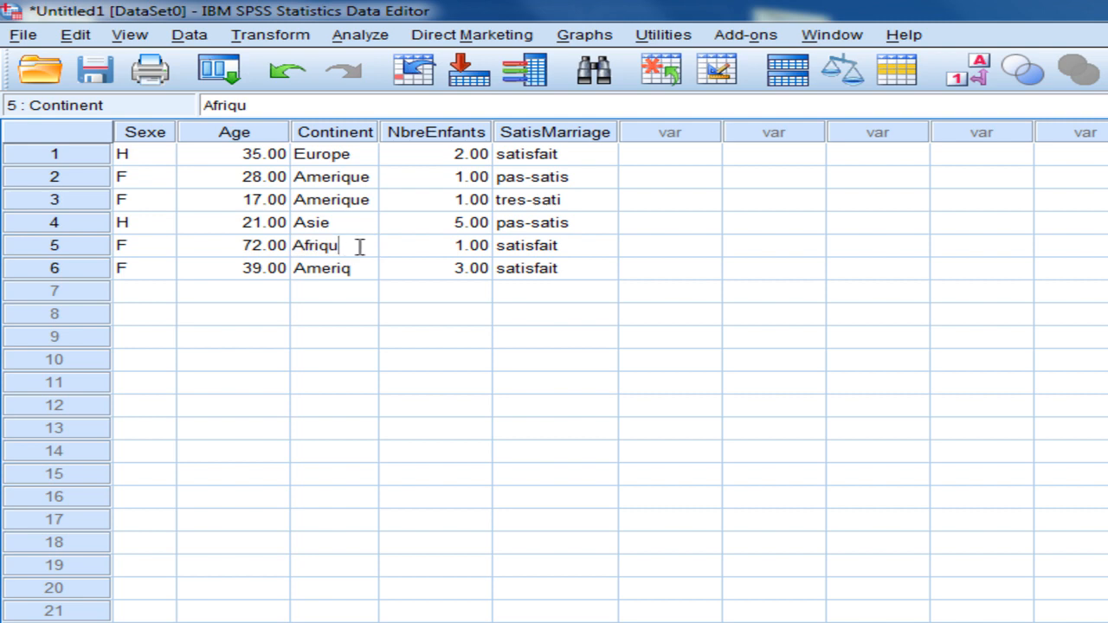
type("e")
left_click(370, 275)
left_click(369, 276)
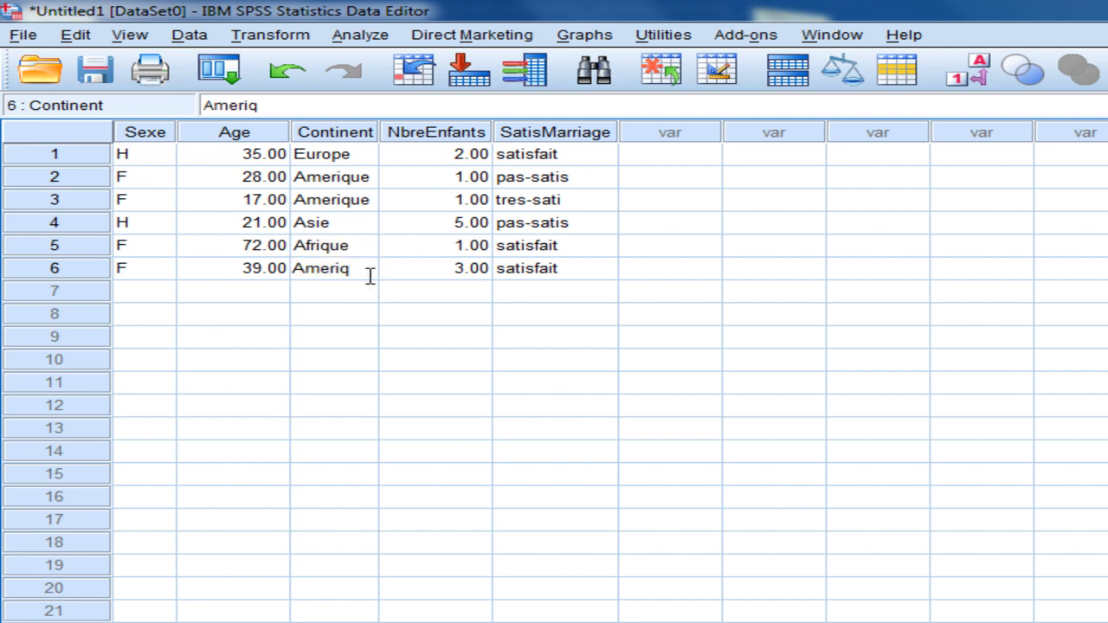
type("ue")
left_click(484, 336)
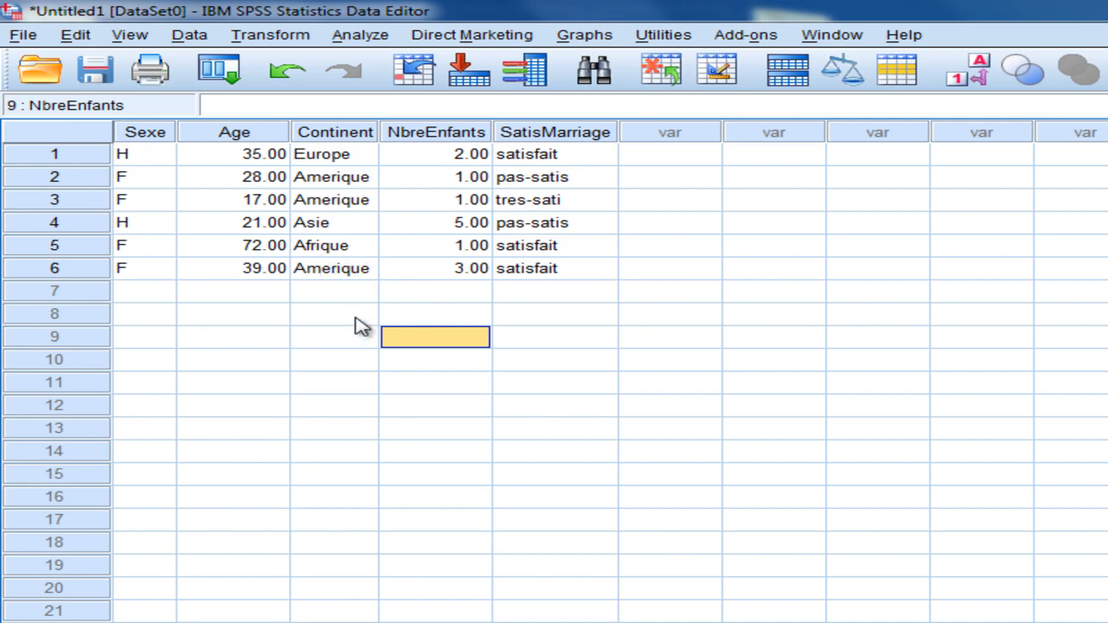
Step: Complete the marriage satisfaction of case 2 as pas-satisfait and of case 3 as tres-satisfait
double_click(590, 155)
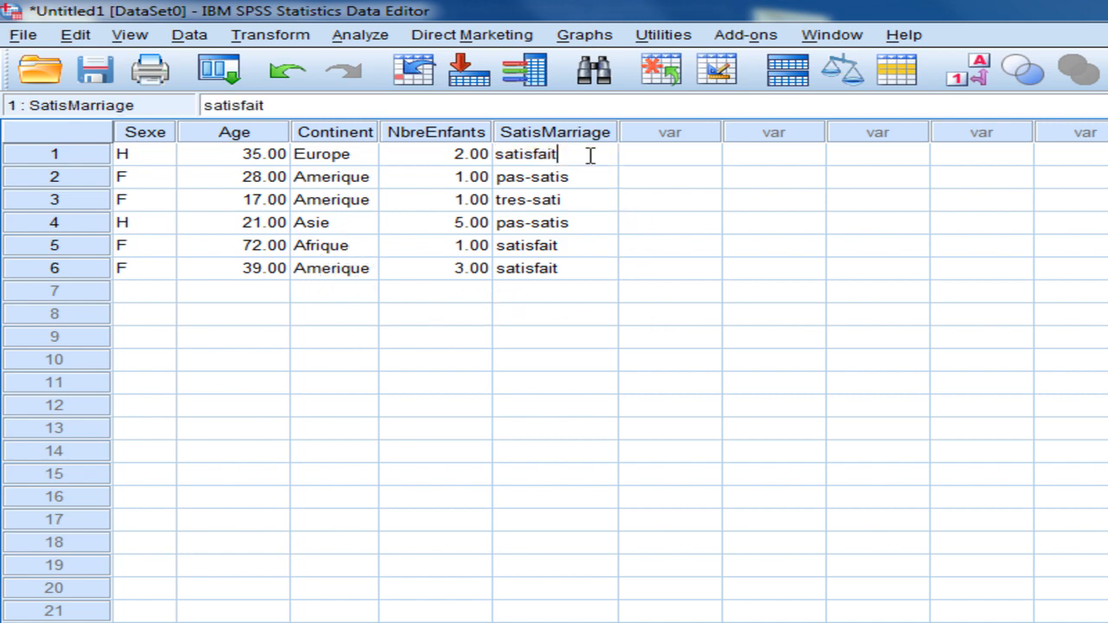
left_click(583, 180)
type("fa")
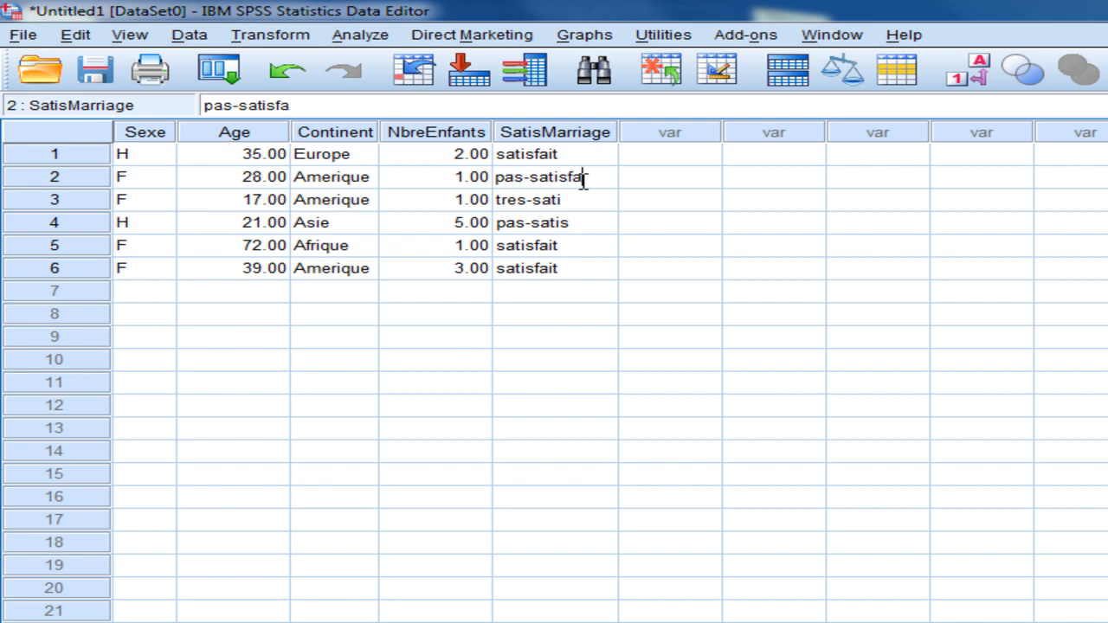
type("it")
double_click(585, 199)
type("sta")
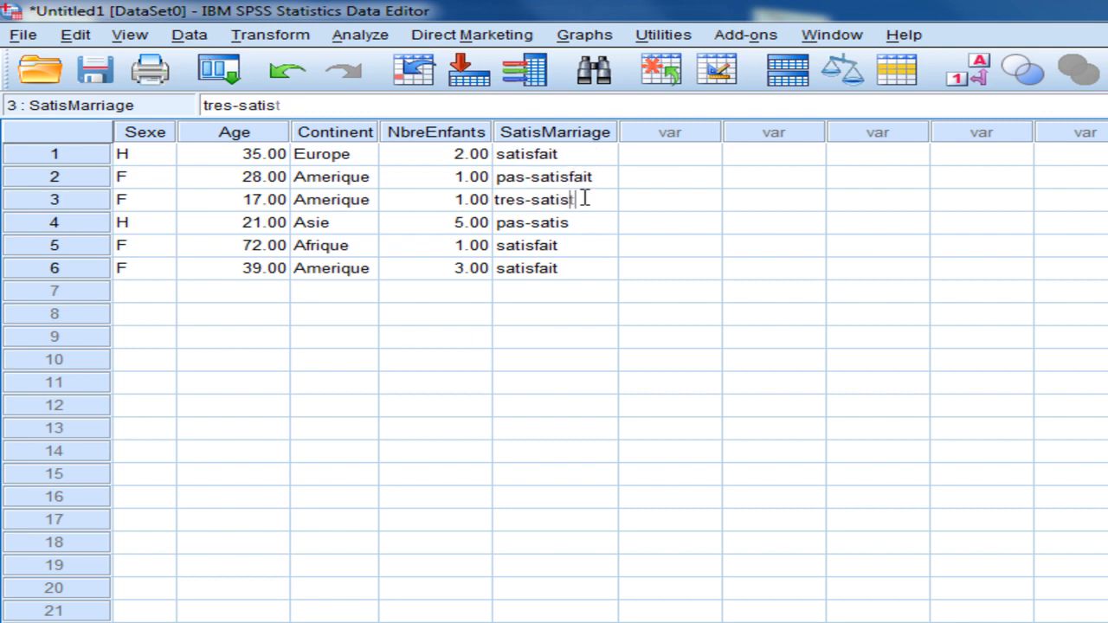
key("BackSpace")
key("BackSpace")
type("fait")
Step: Complete the marriage satisfaction of case 4 as pas-satisfait and check the entries of cases 5 and 6
double_click(596, 223)
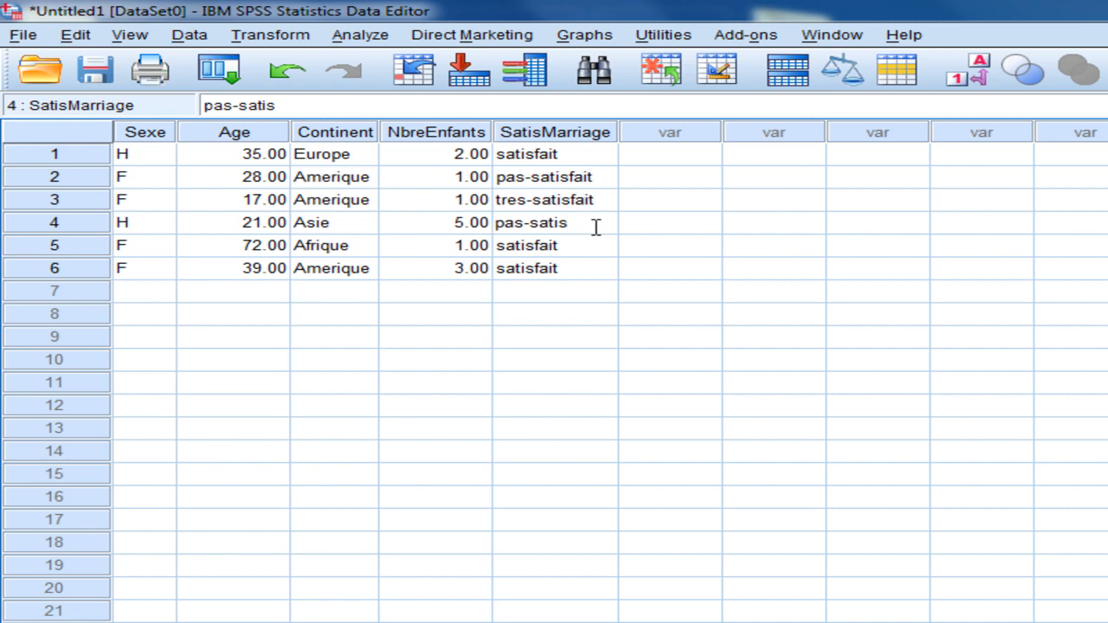
type("fait")
double_click(587, 243)
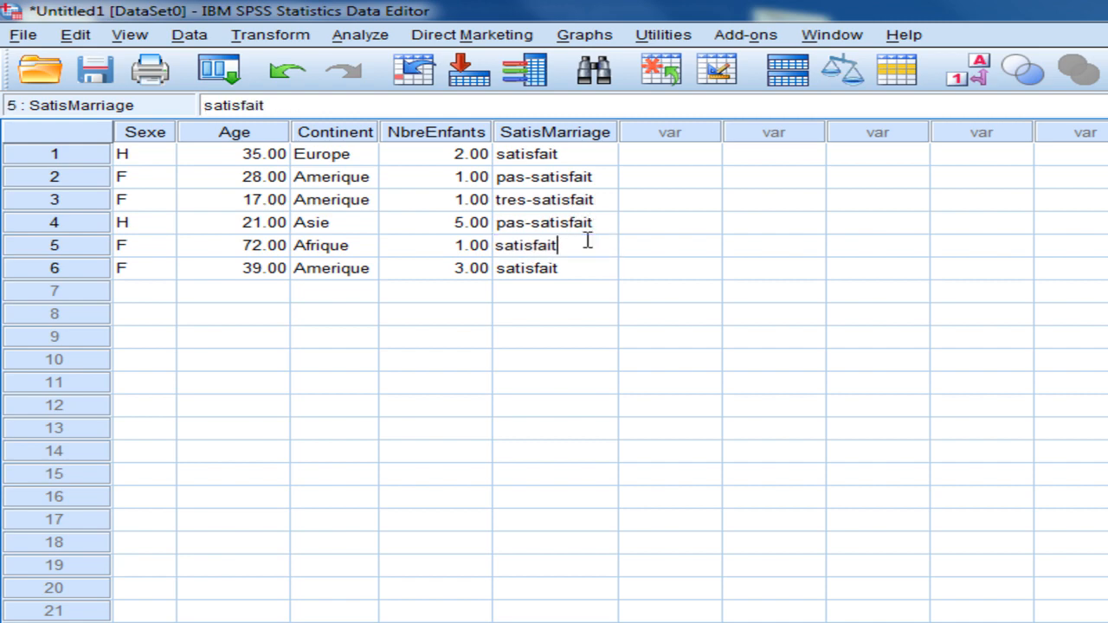
left_click(580, 272)
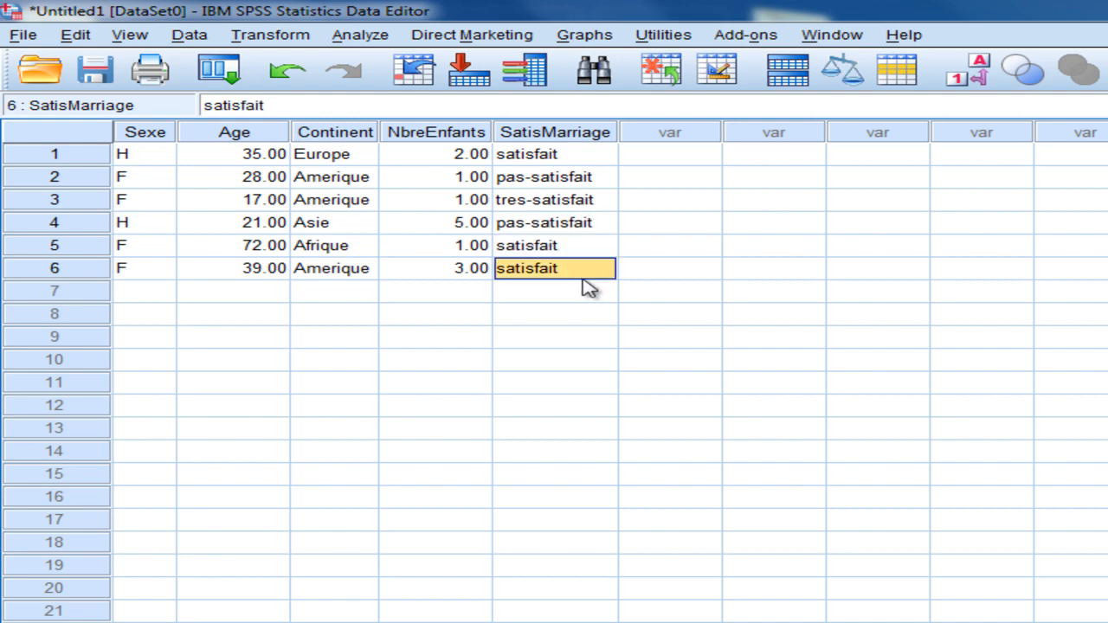
left_click(675, 360)
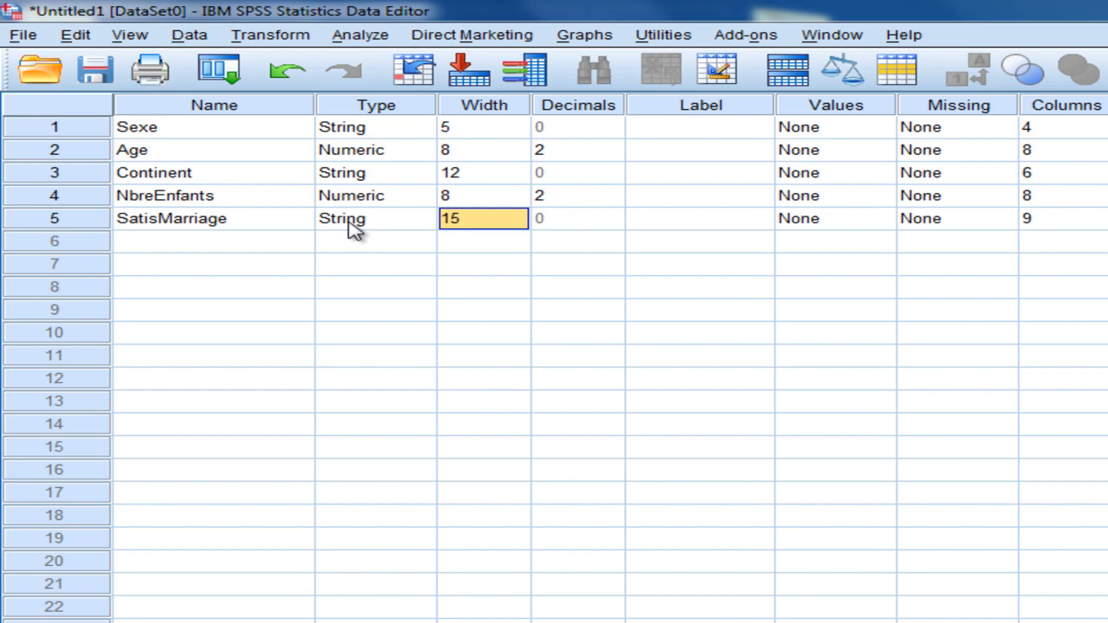
Step: Set the decimals of NbreEnfants to 0 in the variable definitions and check the data grid
left_click(52, 621)
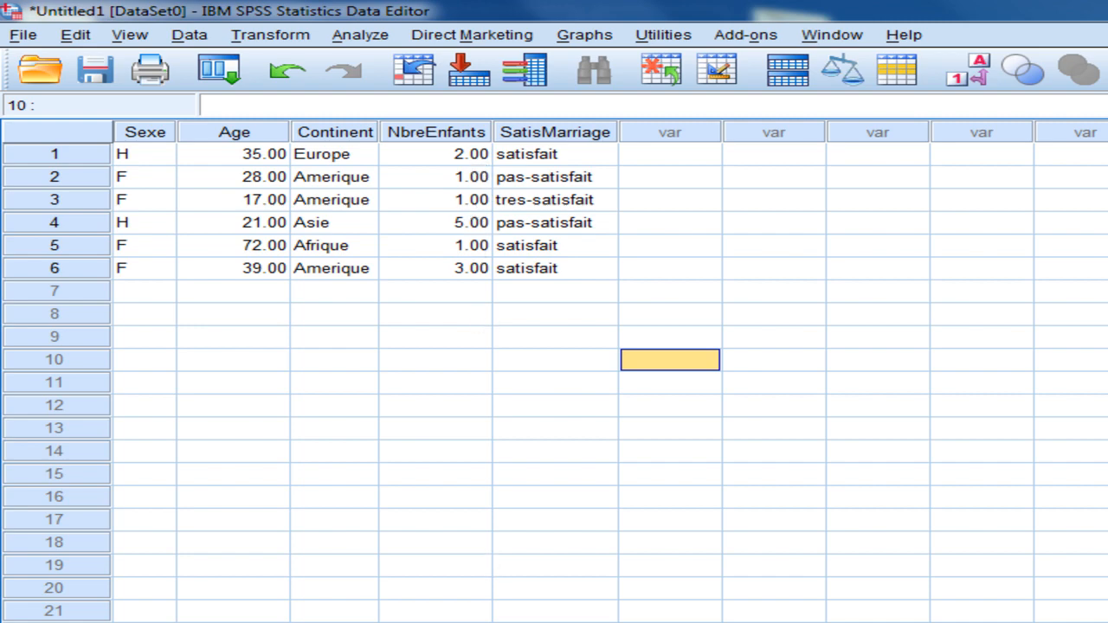
left_click(148, 621)
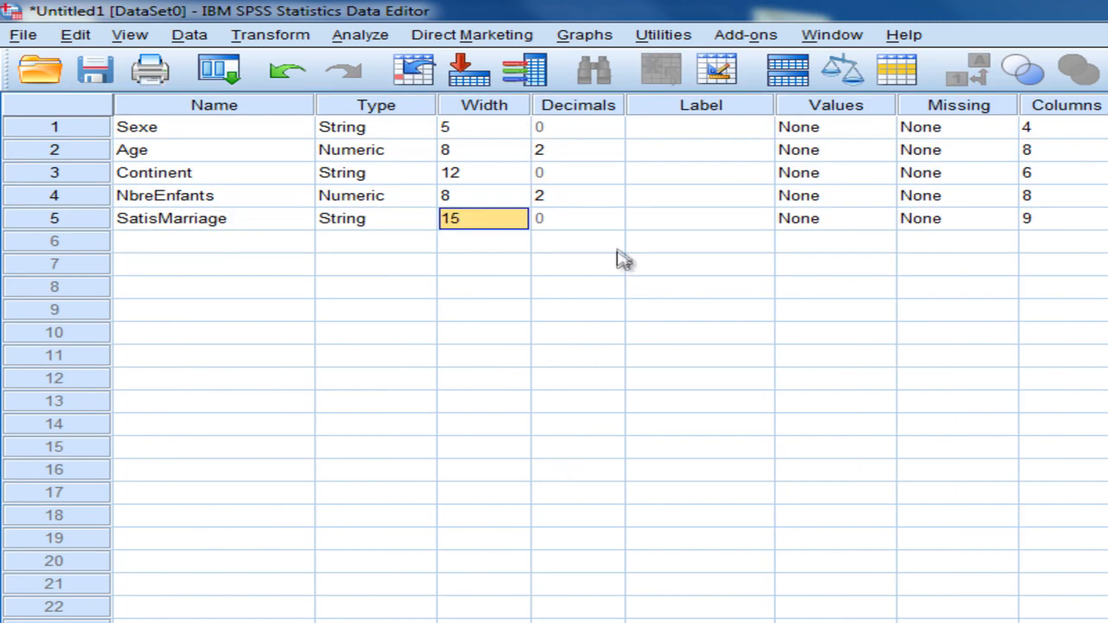
left_click(559, 202)
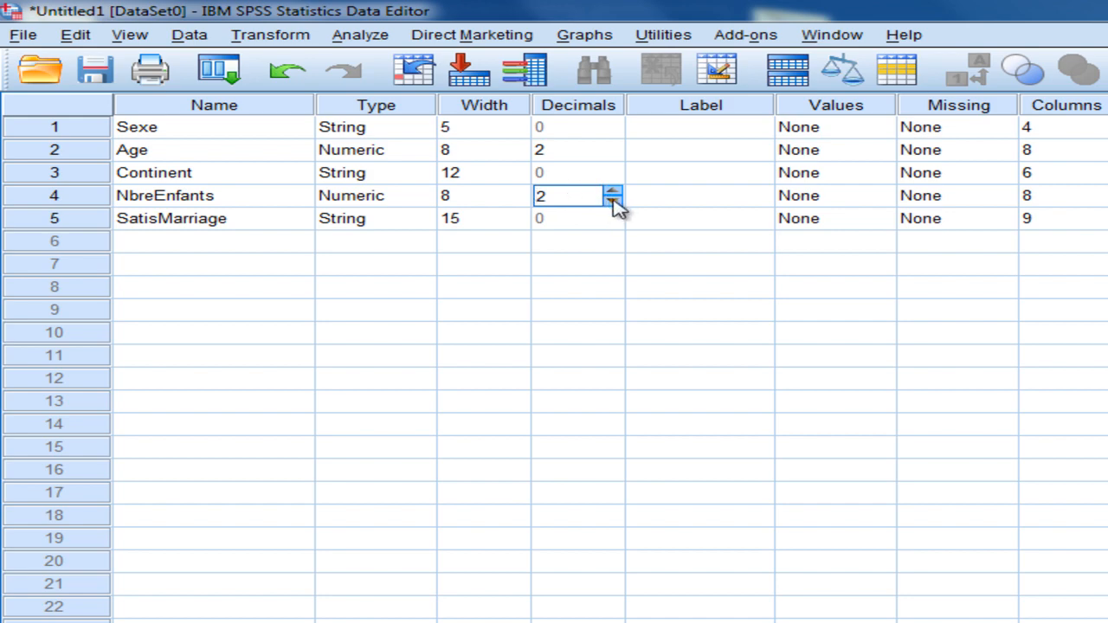
left_click(613, 200)
left_click(613, 200)
left_click(398, 288)
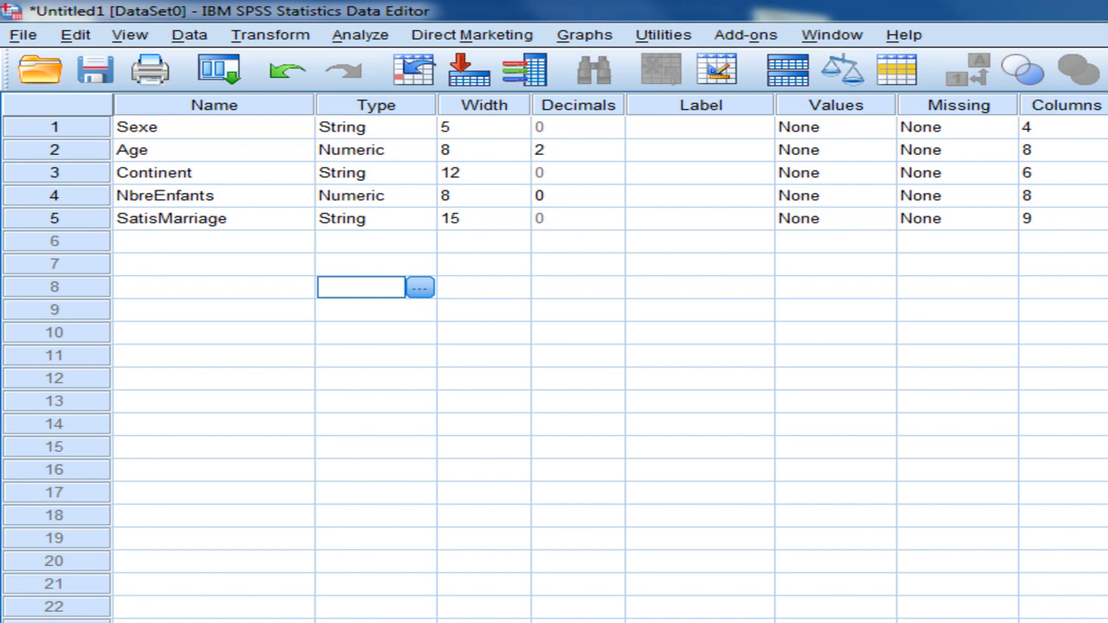
left_click(56, 621)
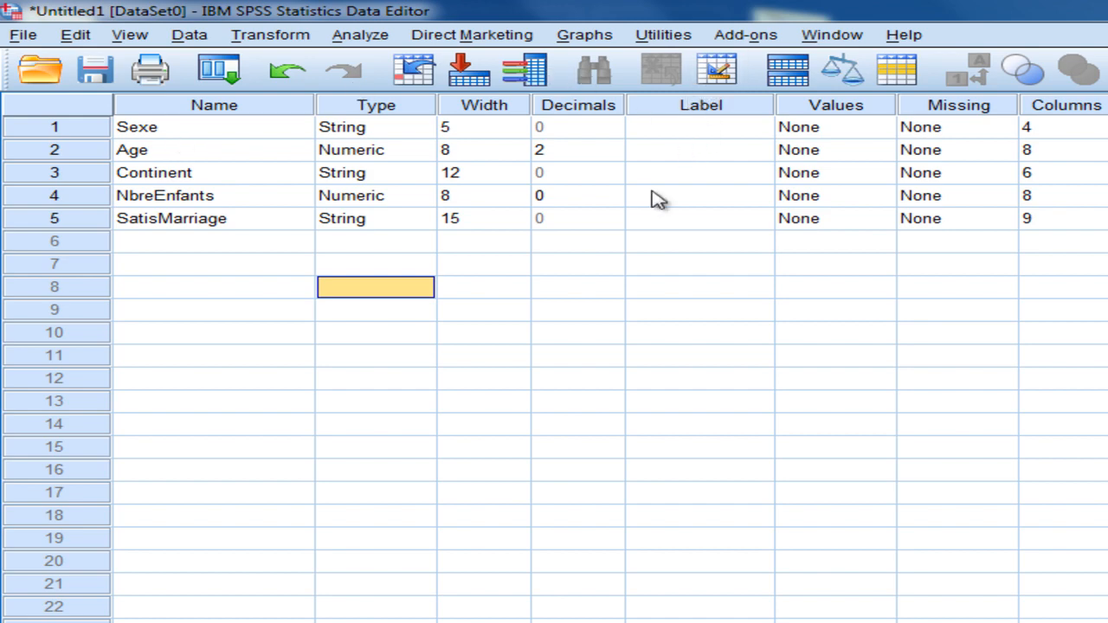
Step: In the variable definitions, rename Sexe as Q1 and Age as Q2
left_click(213, 139)
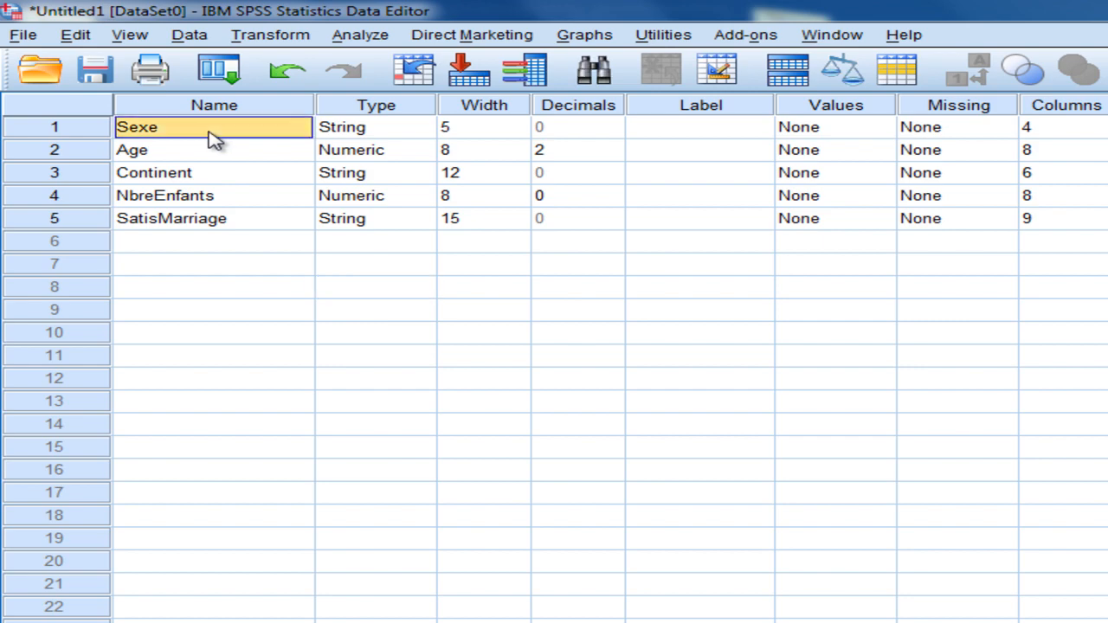
type("Q")
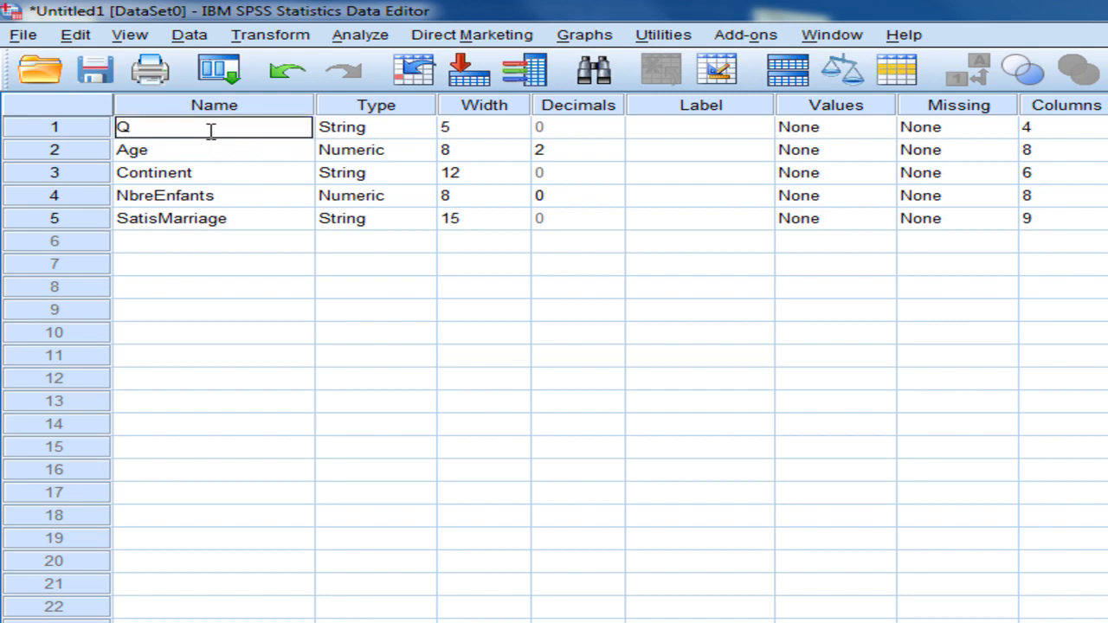
type("1")
left_click(186, 159)
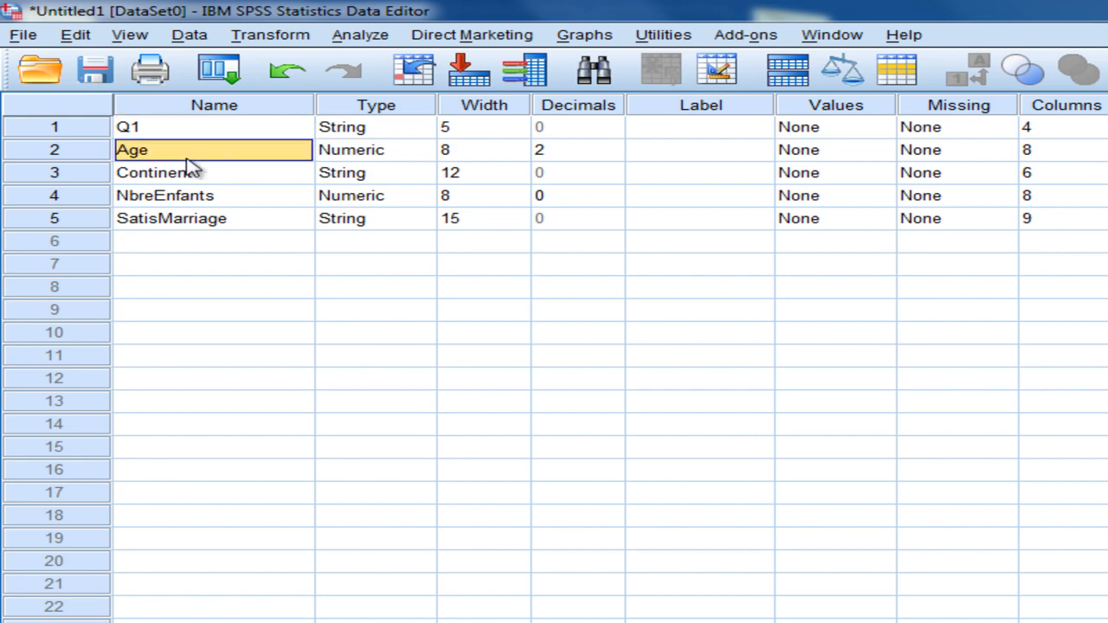
type("Q2")
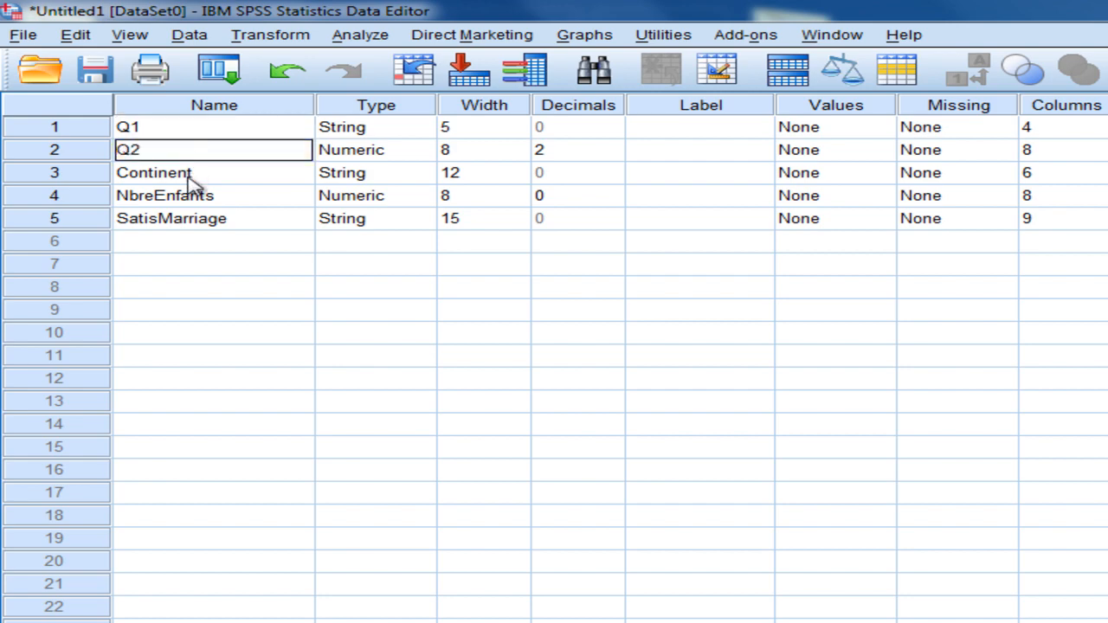
Step: Rename Continent as Q3, NbreEnfants as Q4 and SatisMarriage as Q5
left_click(189, 175)
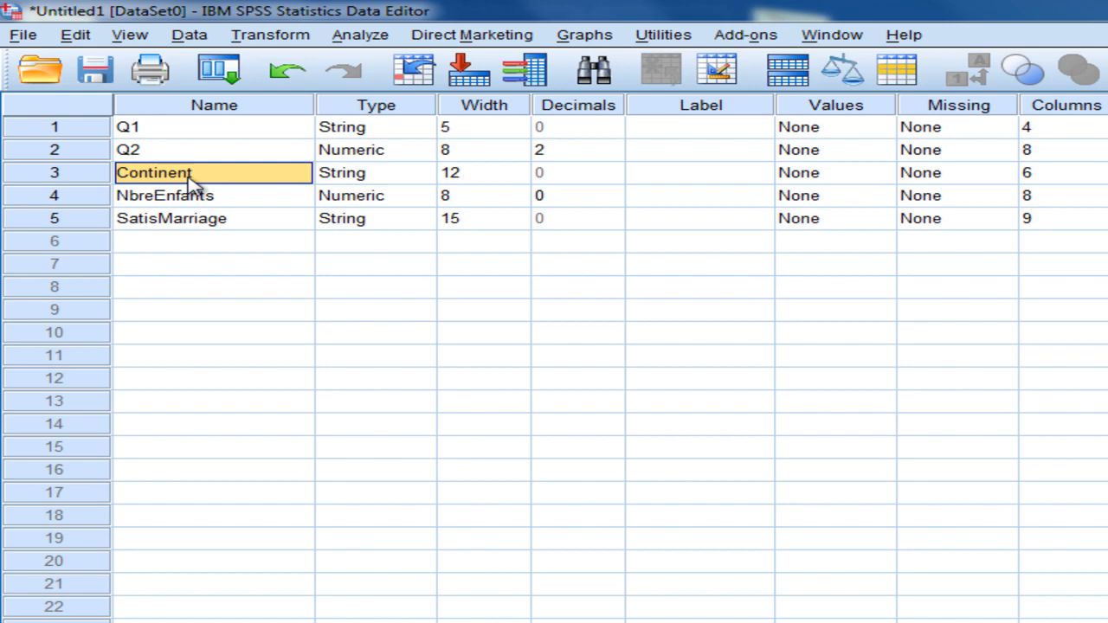
type("Q3")
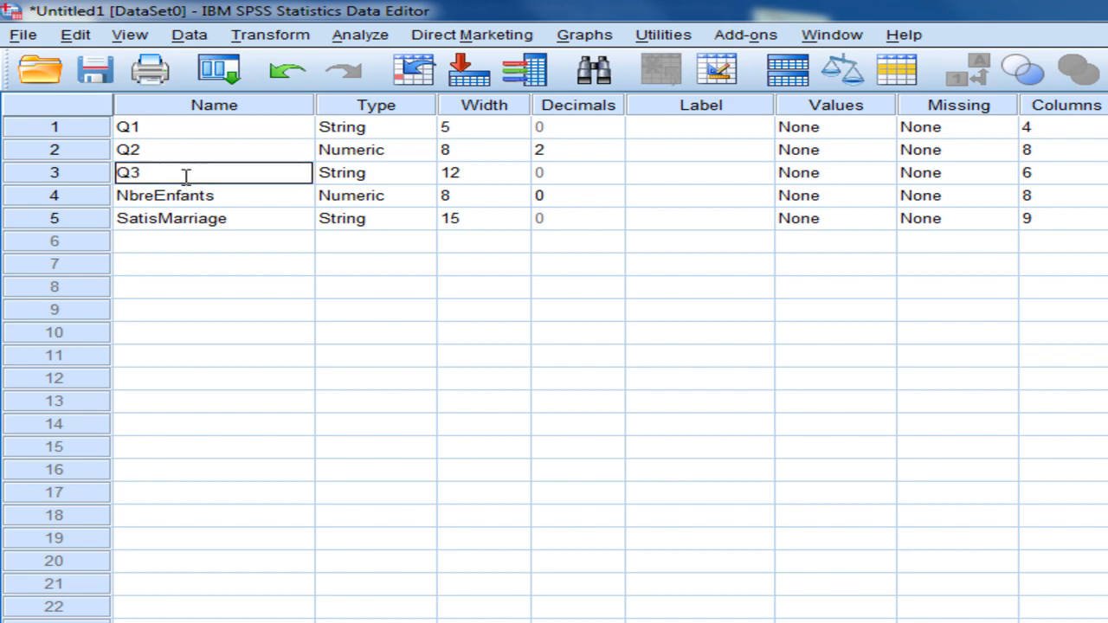
left_click(172, 202)
type("Q4")
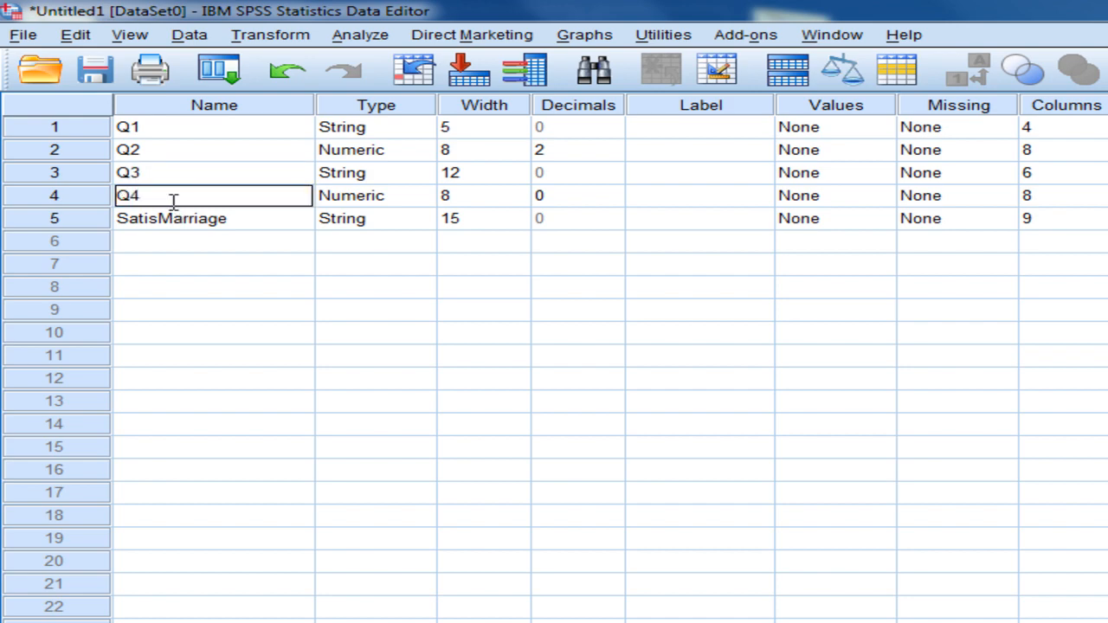
left_click(185, 222)
type("Q5")
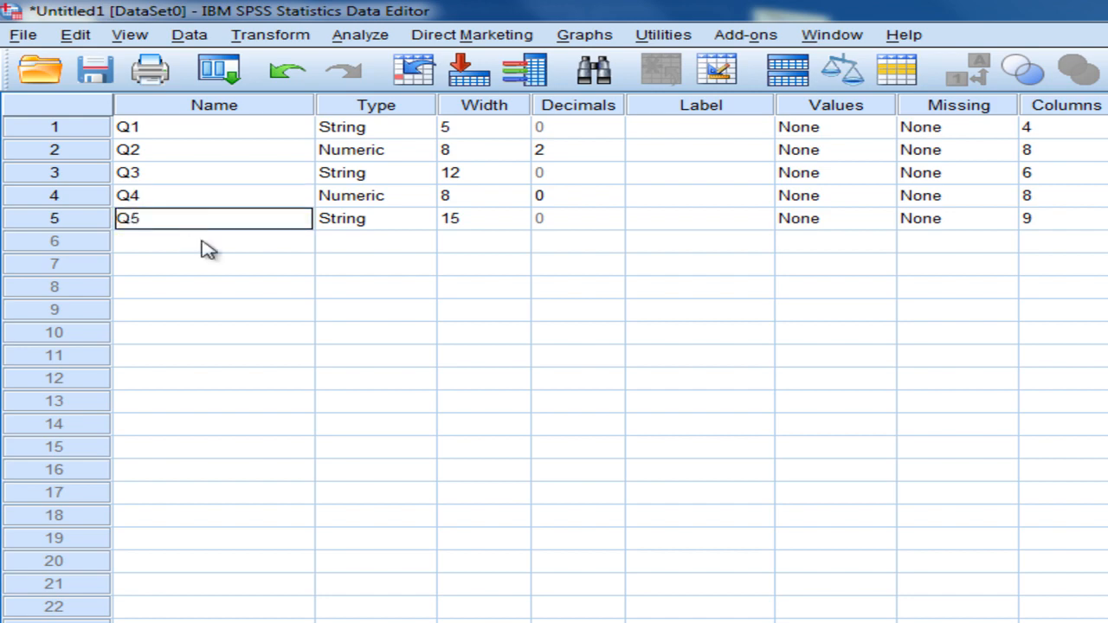
Step: Check the renamed variable headings in the data grid and return to the variable definitions
left_click(310, 310)
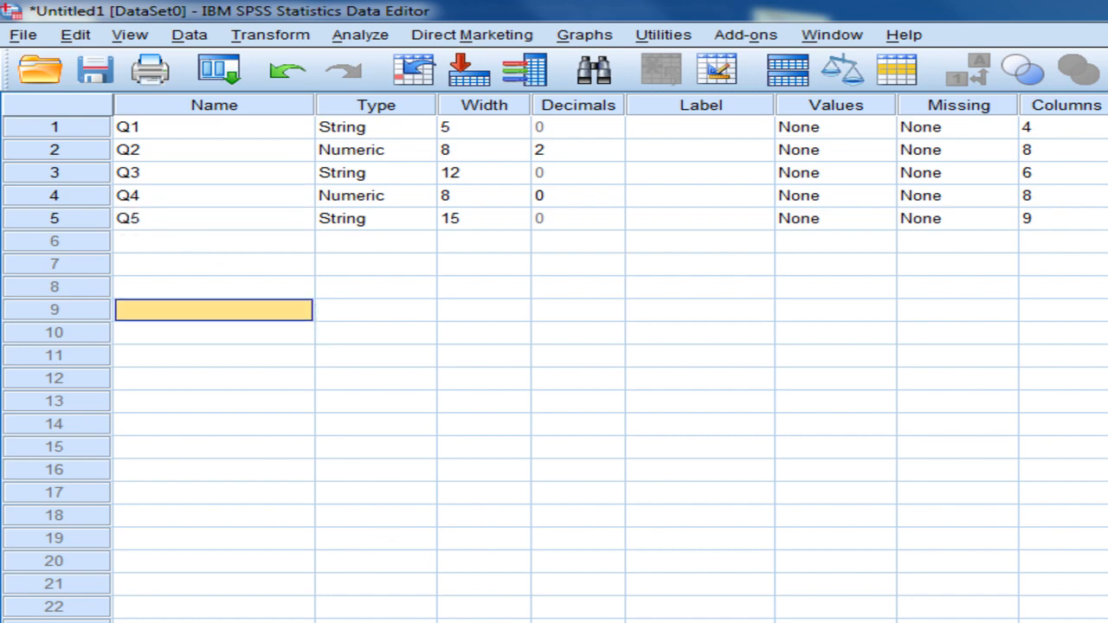
key("ctrl+t")
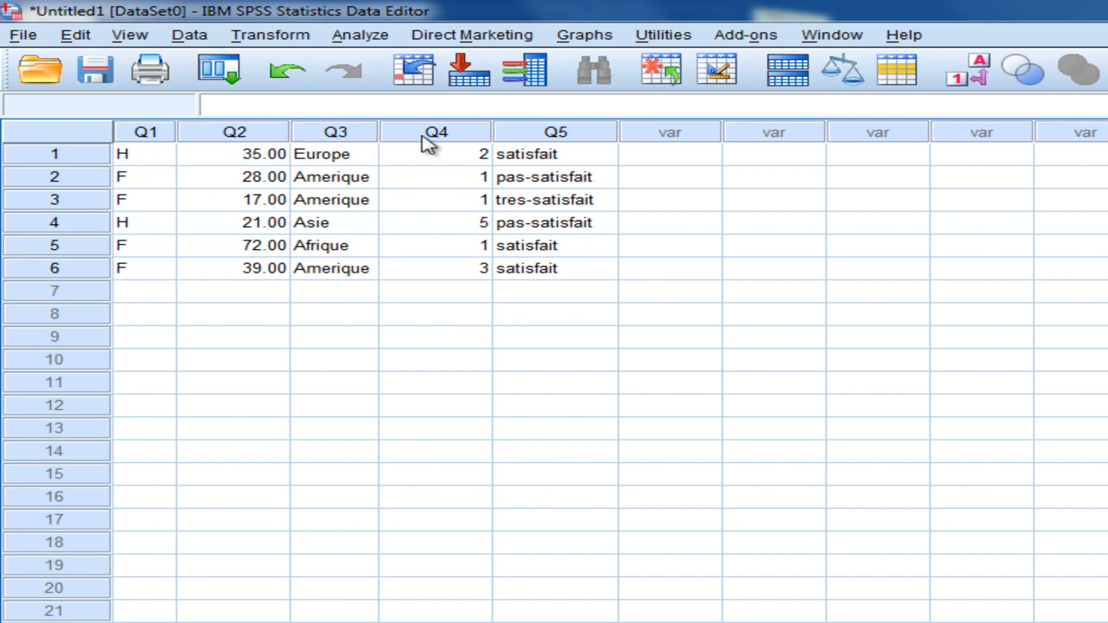
left_click(164, 622)
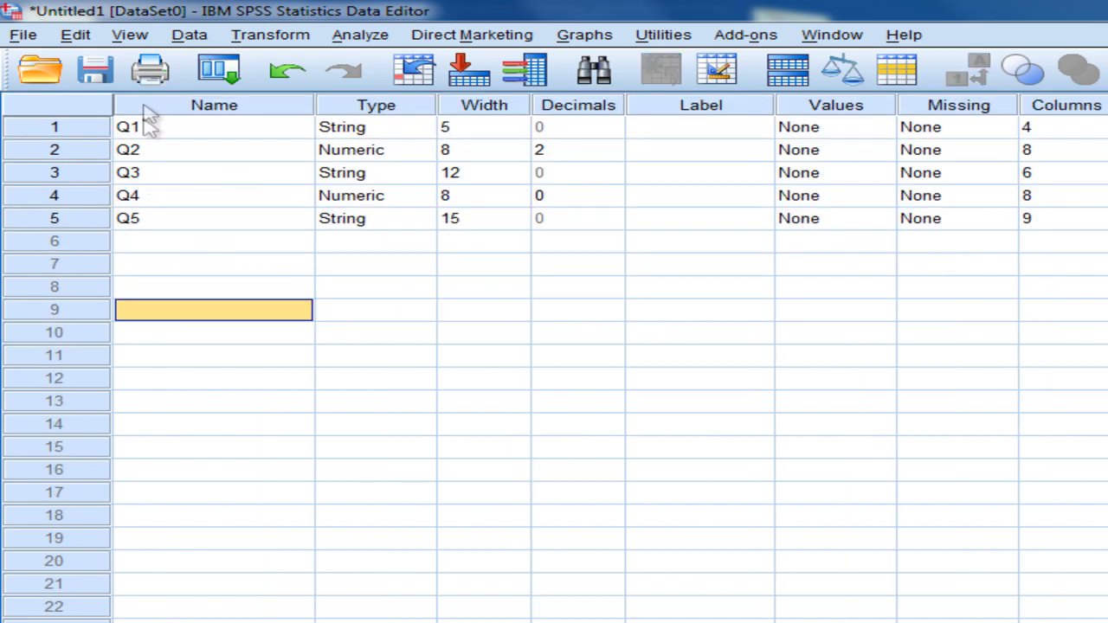
Step: Give variable Q1 the label "Q1. Homme/Femme ?" in the variable definitions
left_click(718, 136)
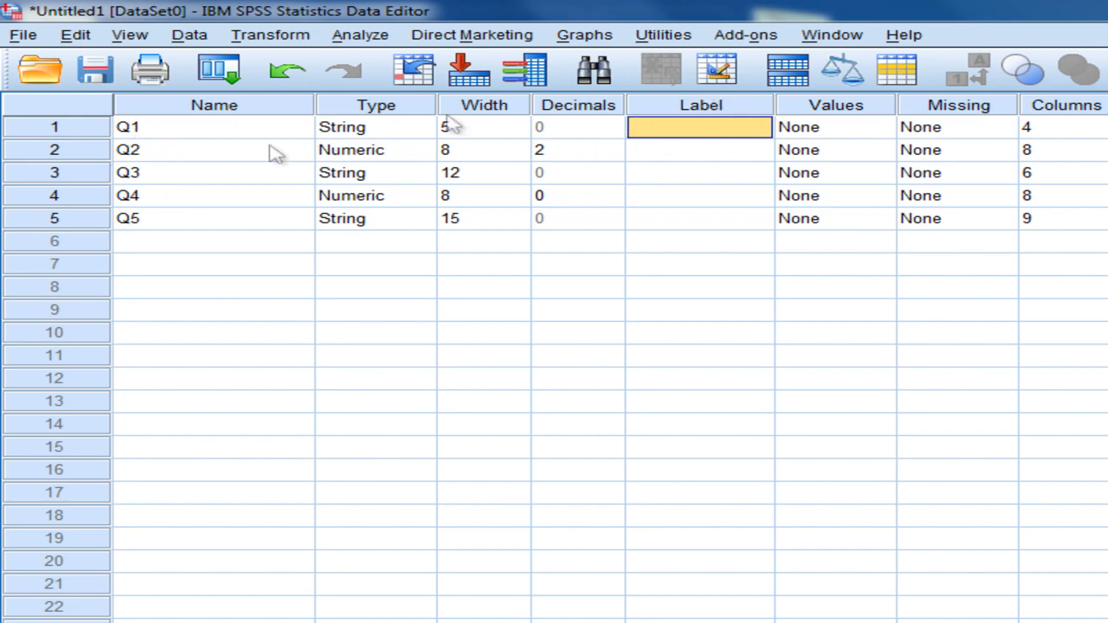
left_click(721, 132)
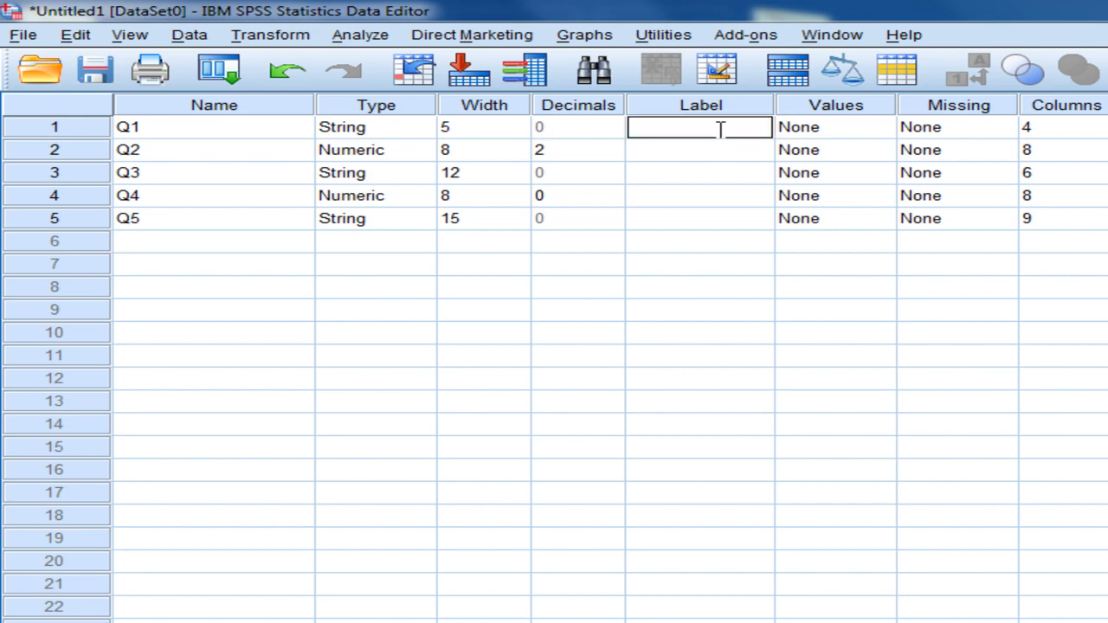
type("Q1. Homme")
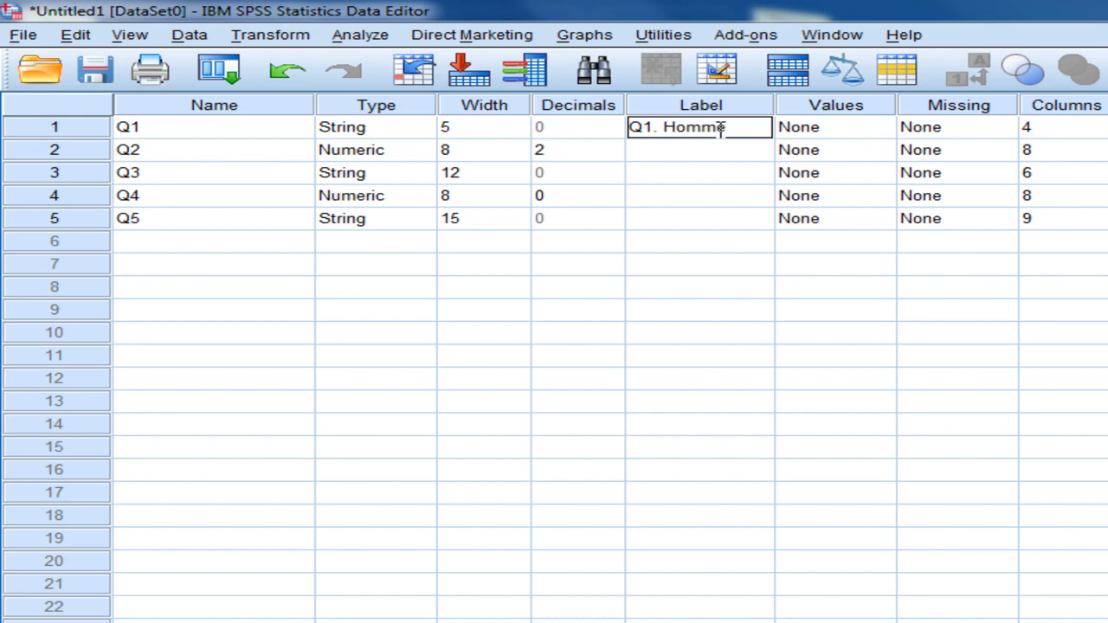
type("/Femme")
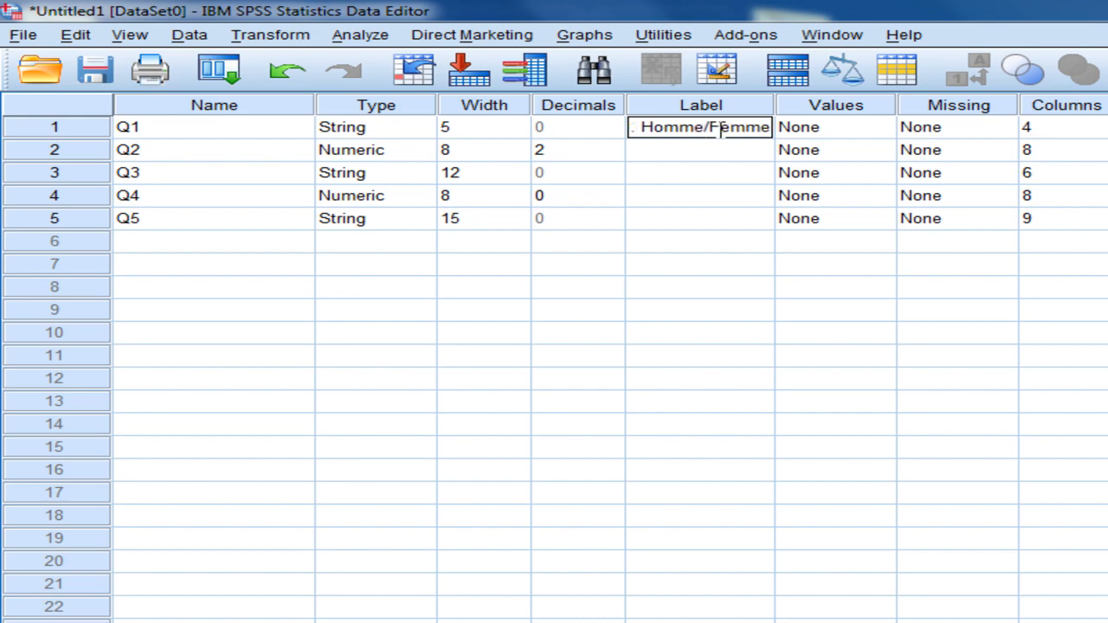
type(" ?")
key("Return")
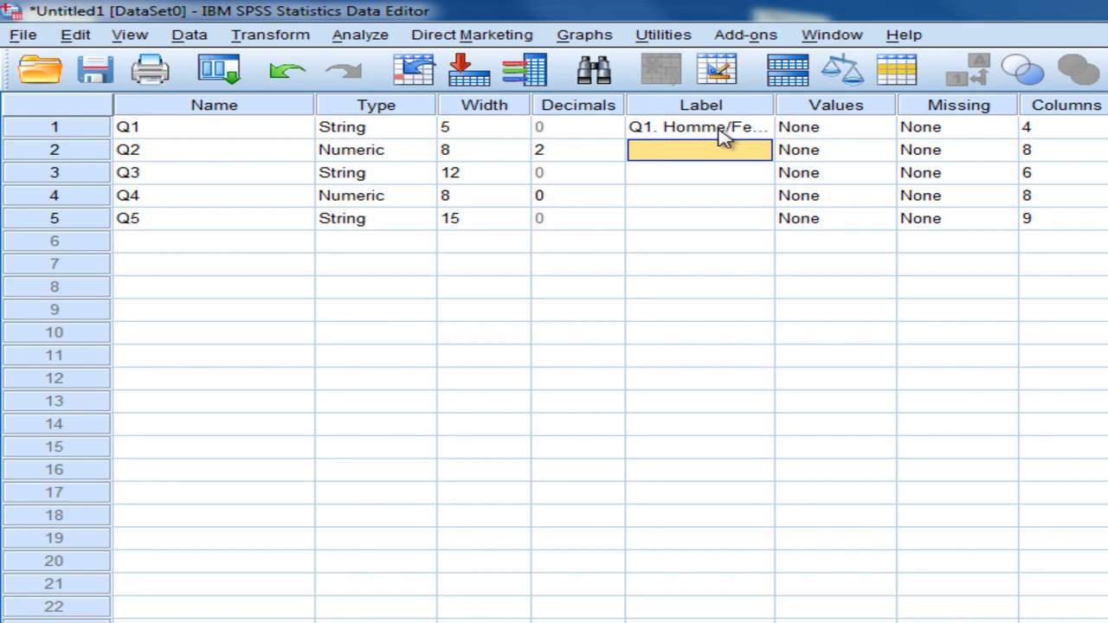
Step: Give variable Q2 the label "Q2. Quel est votre age?"
type("Q2")
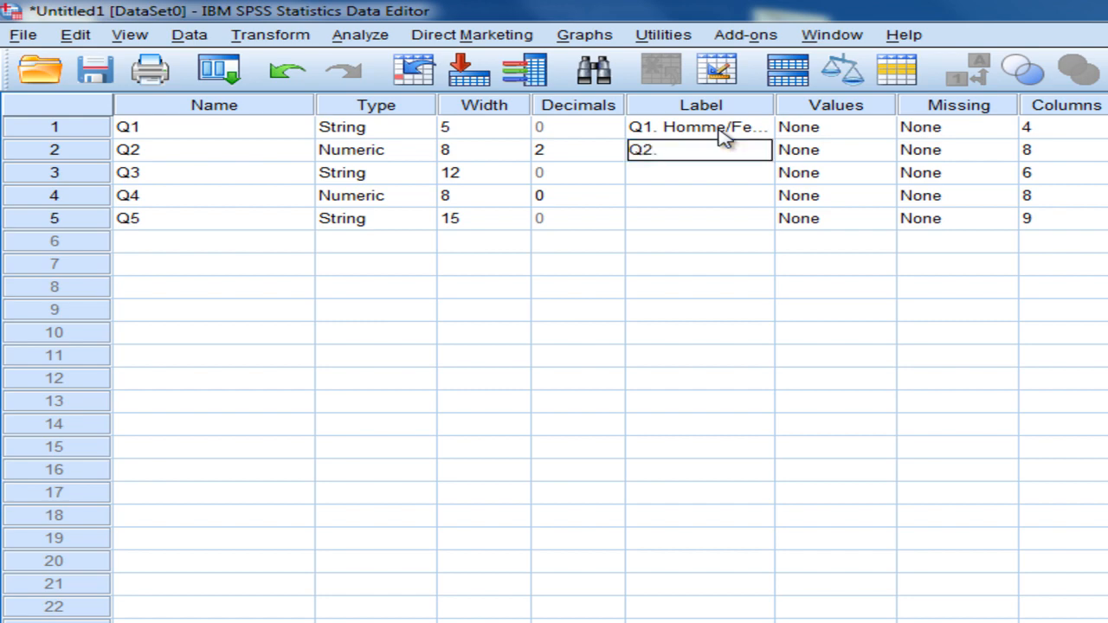
type(". Quel est votre age")
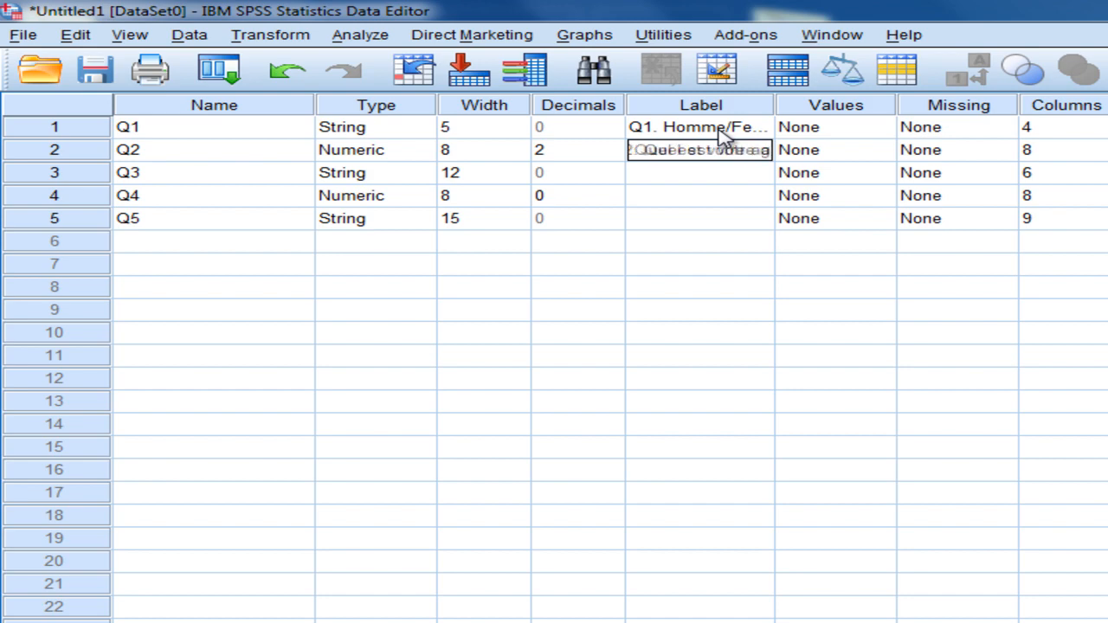
type("?")
key("Return")
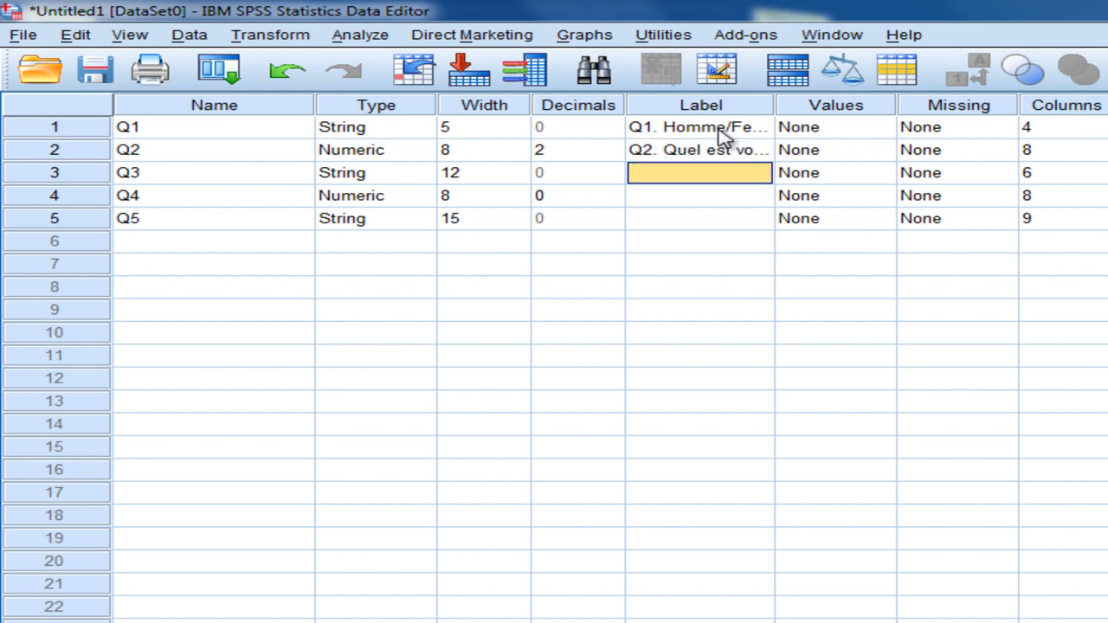
Step: Give variable Q3 the label "Q3. Lieu continent?"
type("Q3")
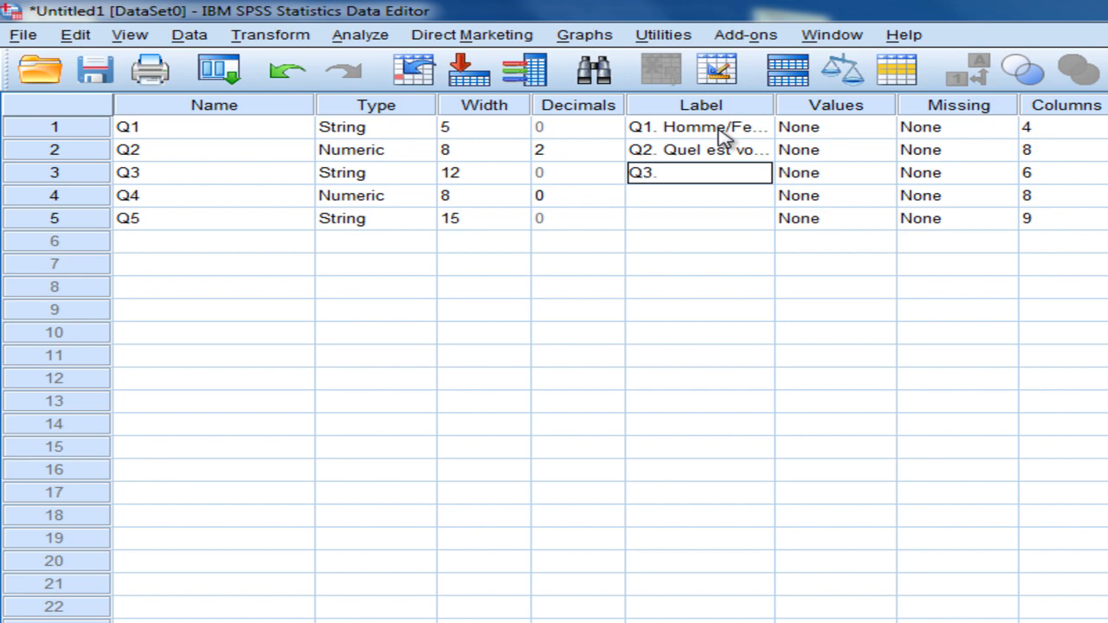
type(". Votre continent?")
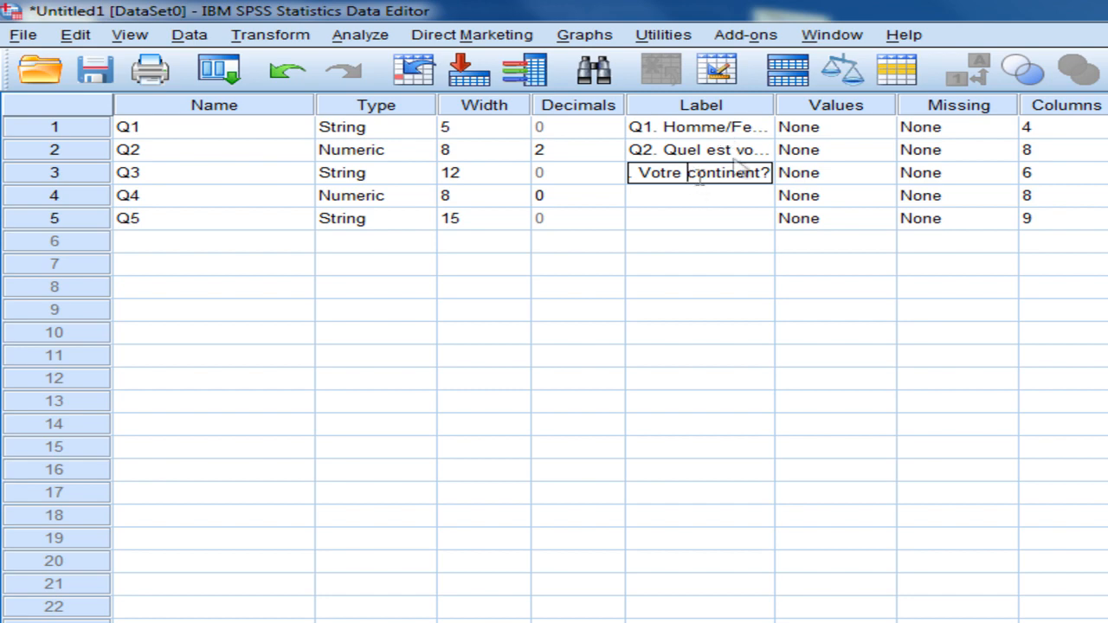
key("BackSpace")
key("BackSpace")
key("BackSpace")
key("BackSpace")
key("BackSpace")
key("BackSpace")
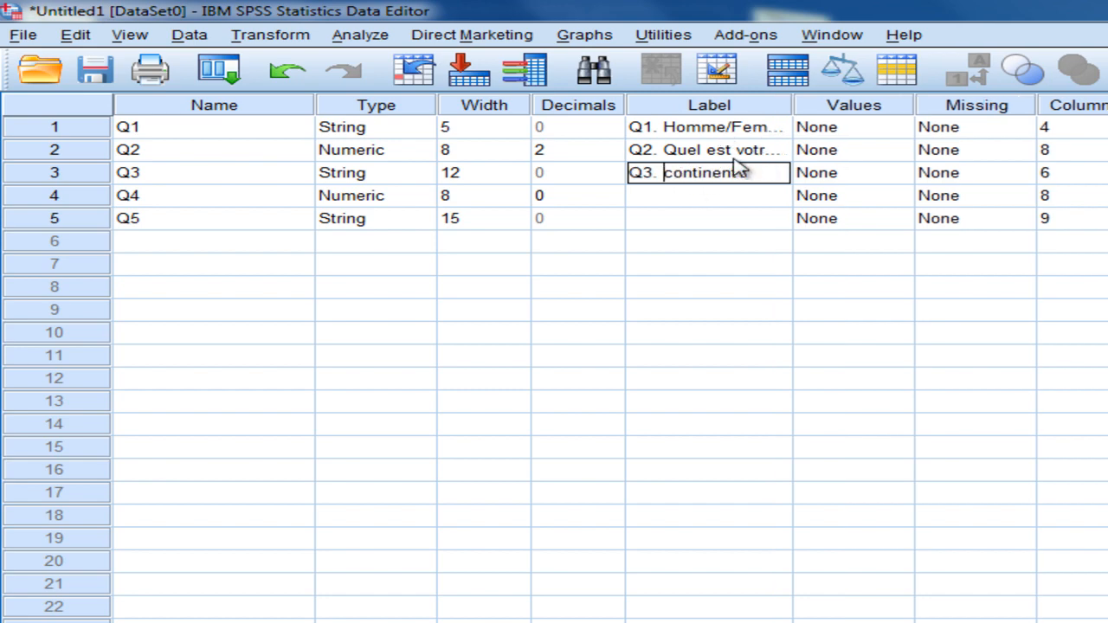
type("Lieu")
left_click(743, 198)
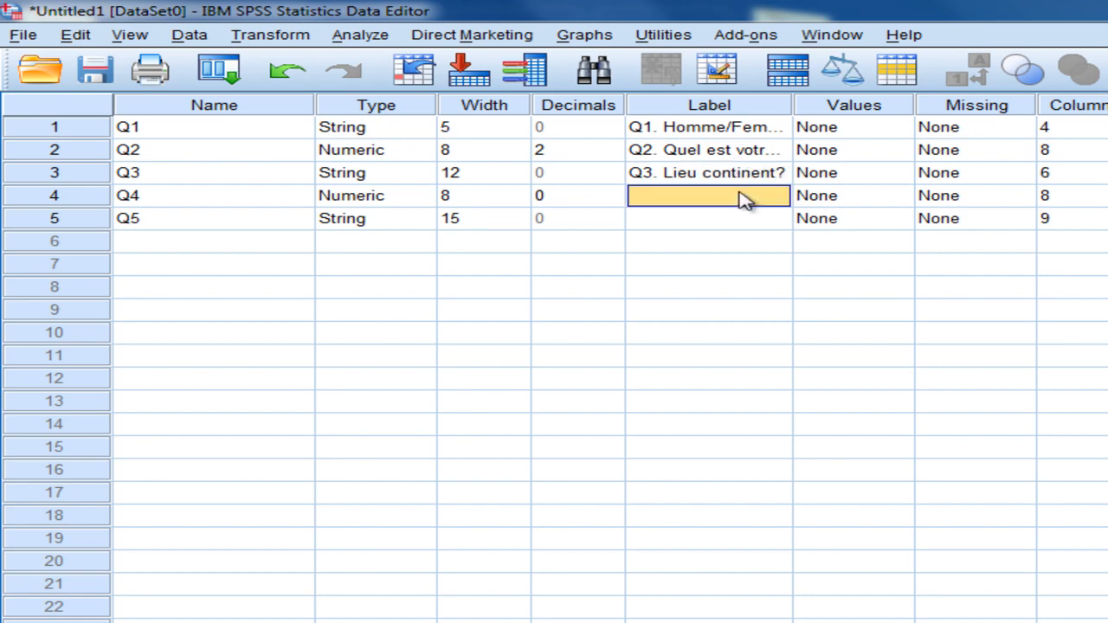
Step: Give variable Q4 the label "Q4. Combien d'enfants?"
type("Q4")
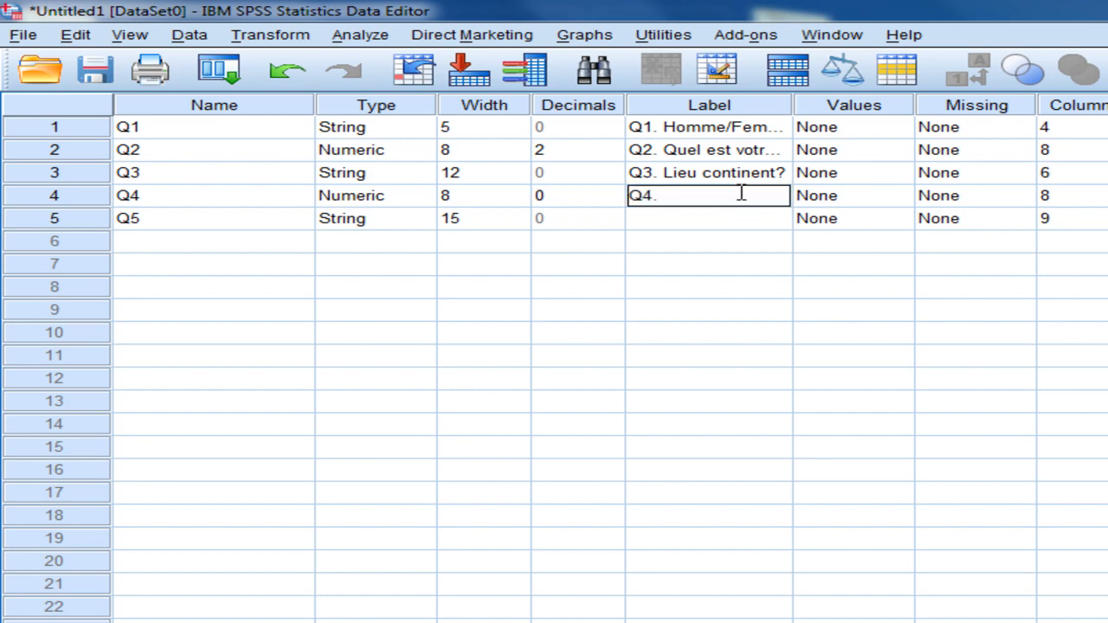
type(". Combine")
key("BackSpace")
key("BackSpace")
type("en d'enfants?")
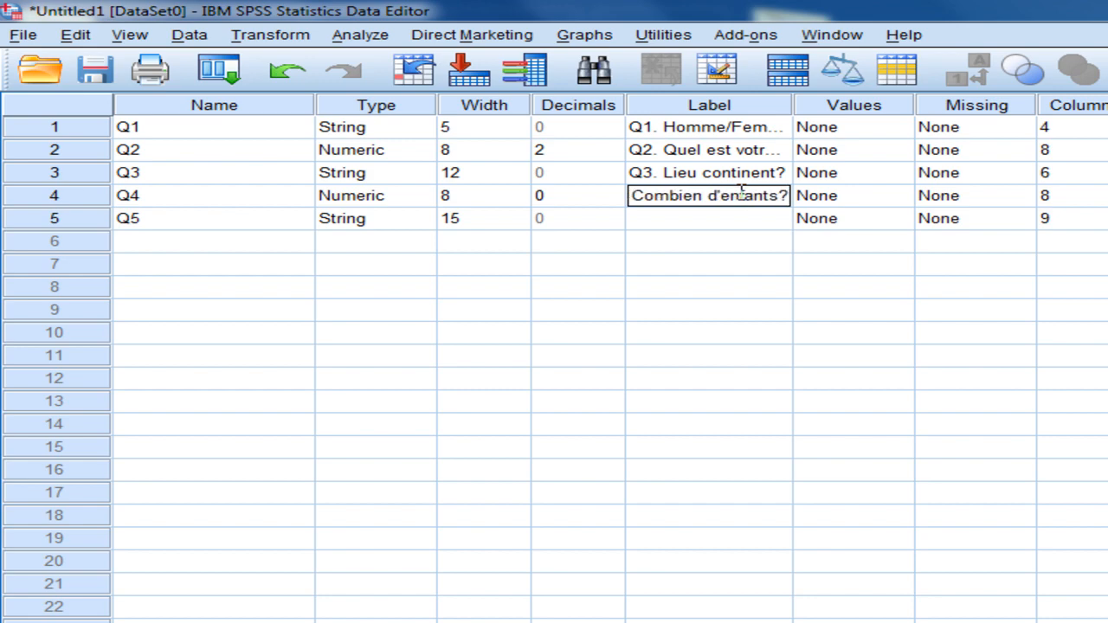
key("Return")
Step: Give variable Q5 a label asking about marriage satisfaction, starting with "Q5. Etes-vous satisfait"
type("Q5")
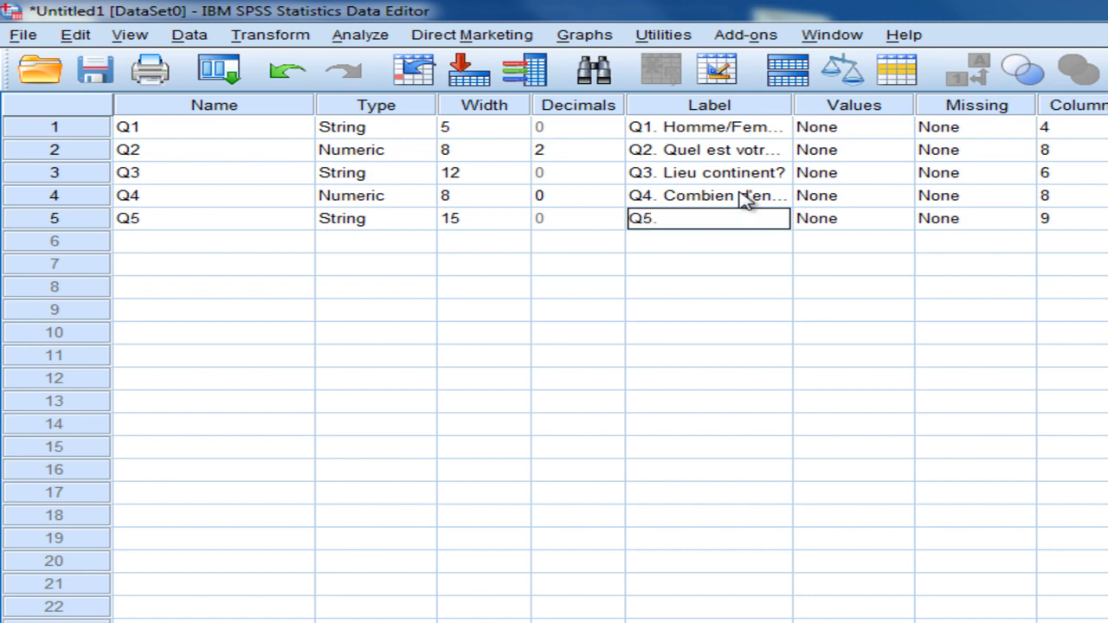
type(". Etes-vous saf")
key("BackSpace")
type("tisfait")
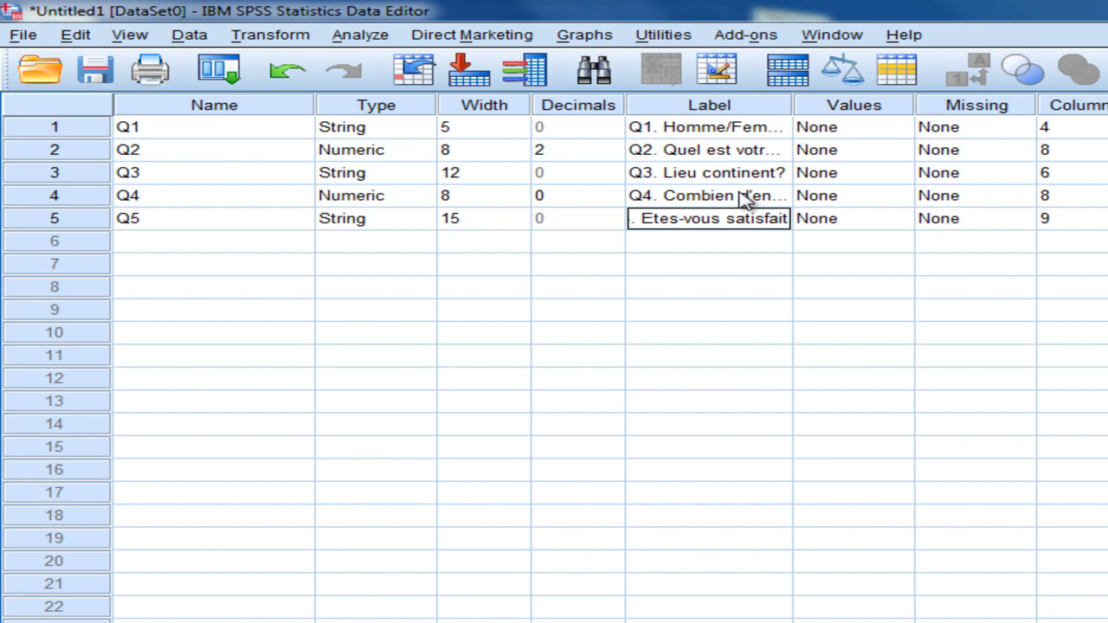
type("mam")
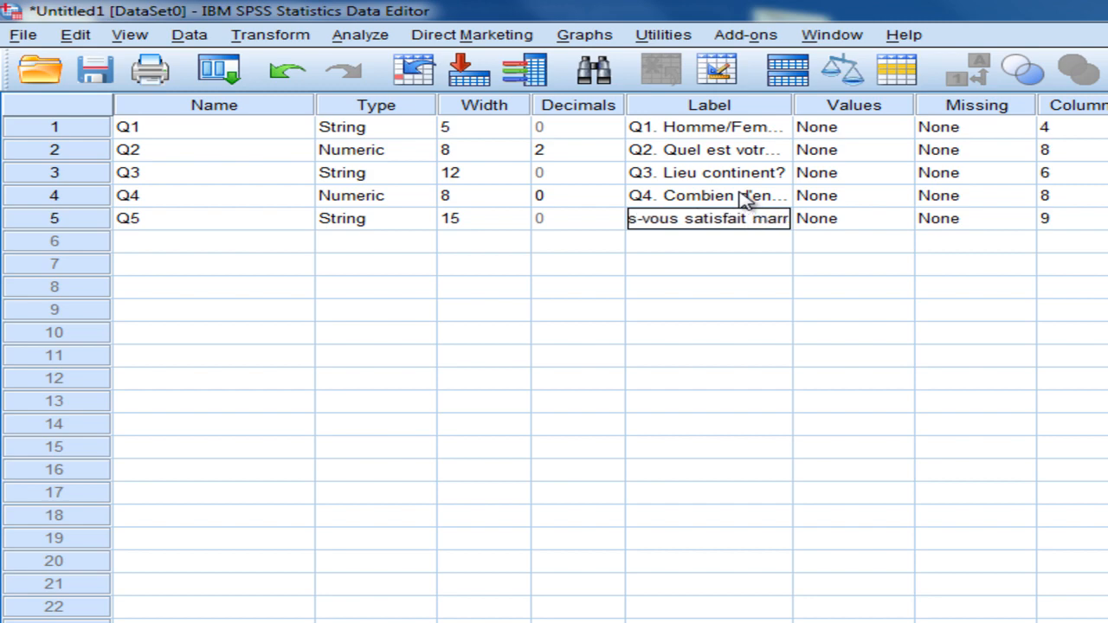
key("Return")
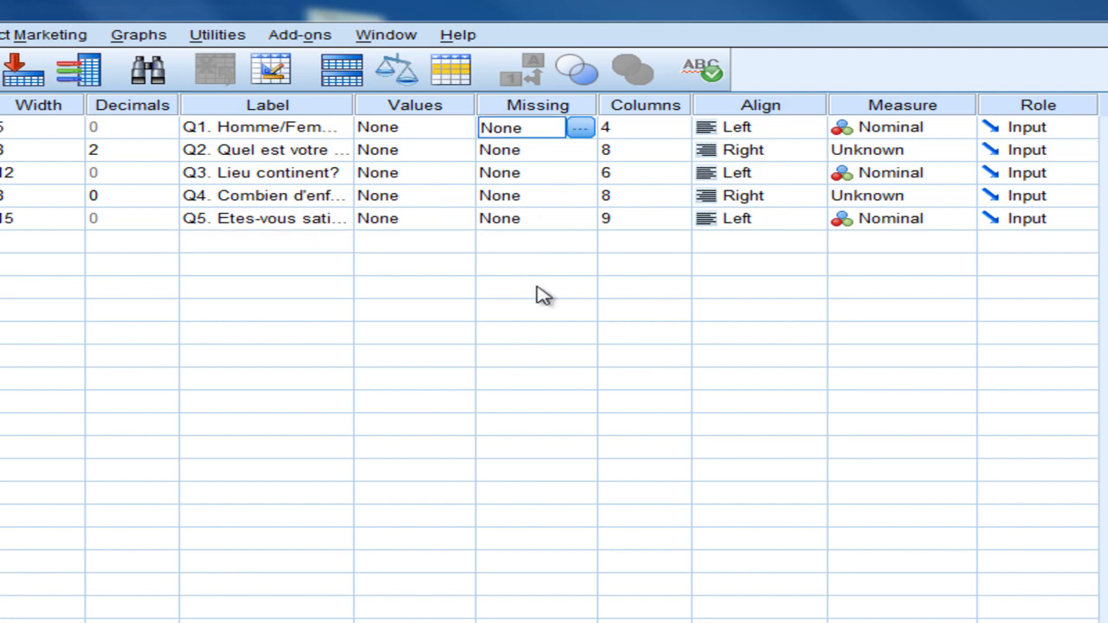
Step: Examine the missing-value options available for Q2 without changing them, and check the data grid
left_click(528, 154)
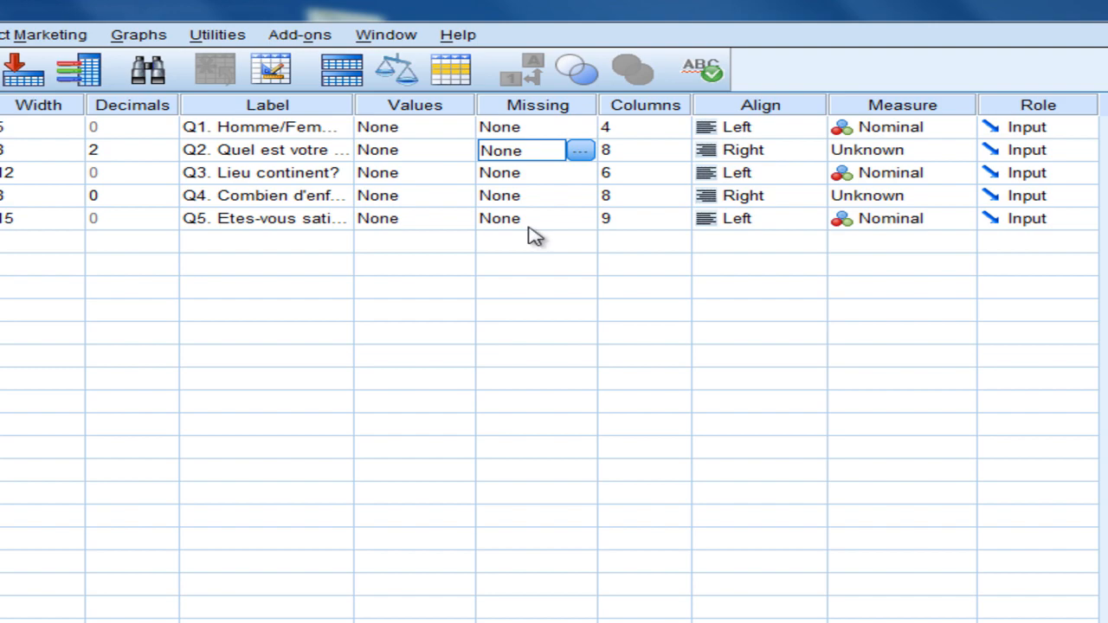
left_click(580, 150)
left_click_drag(606, 92, 586, 75)
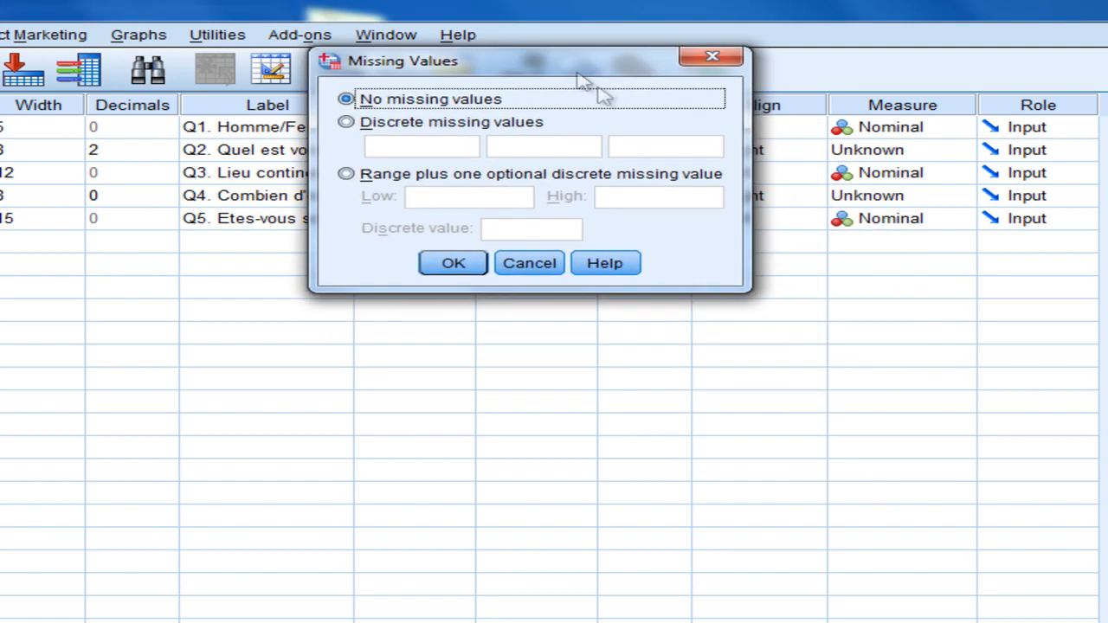
left_click(711, 57)
left_click(555, 159)
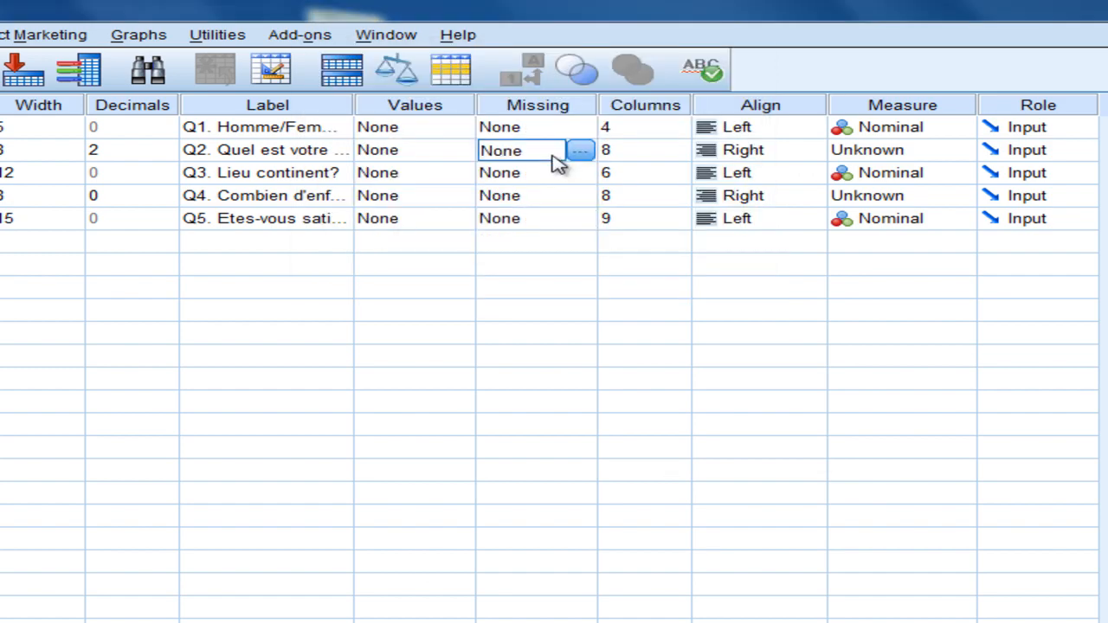
left_click(580, 152)
left_click_drag(688, 344, 549, 168)
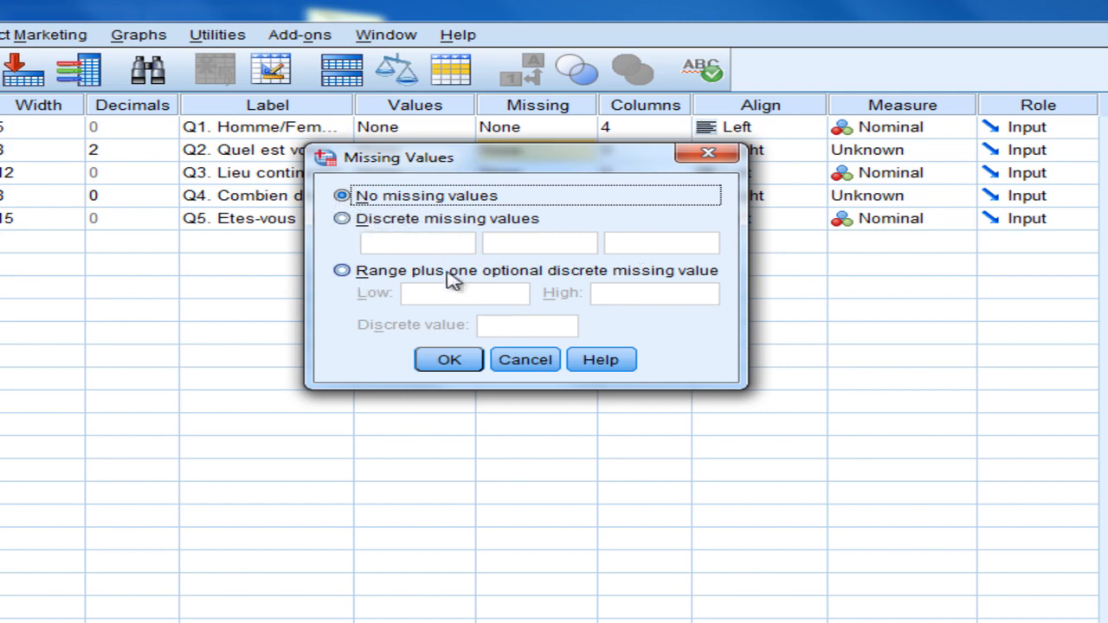
left_click(529, 361)
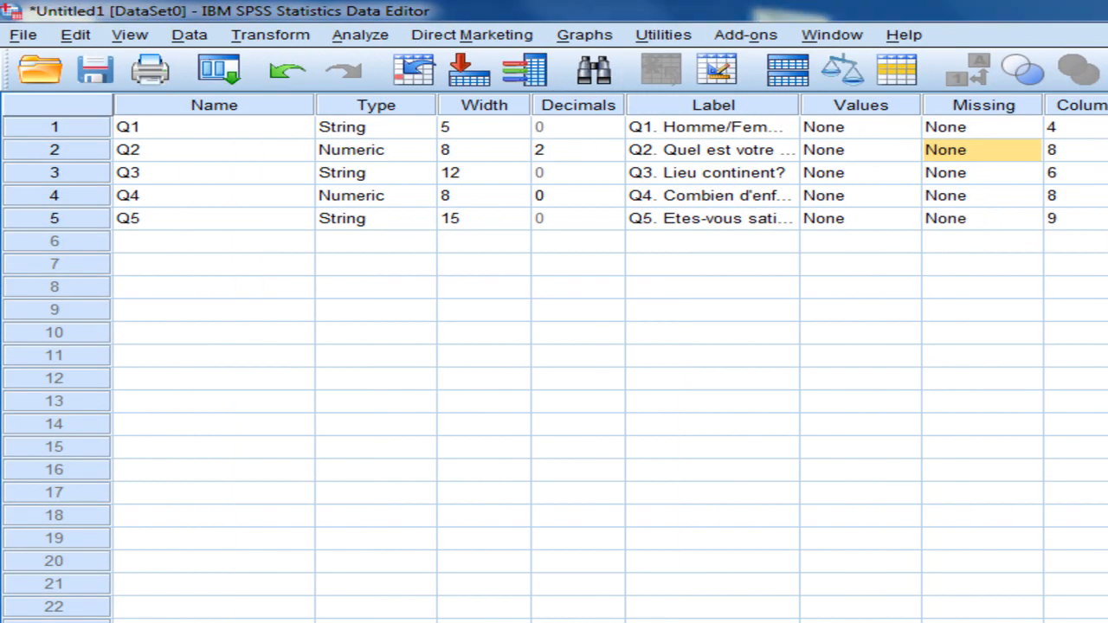
key("ctrl+t")
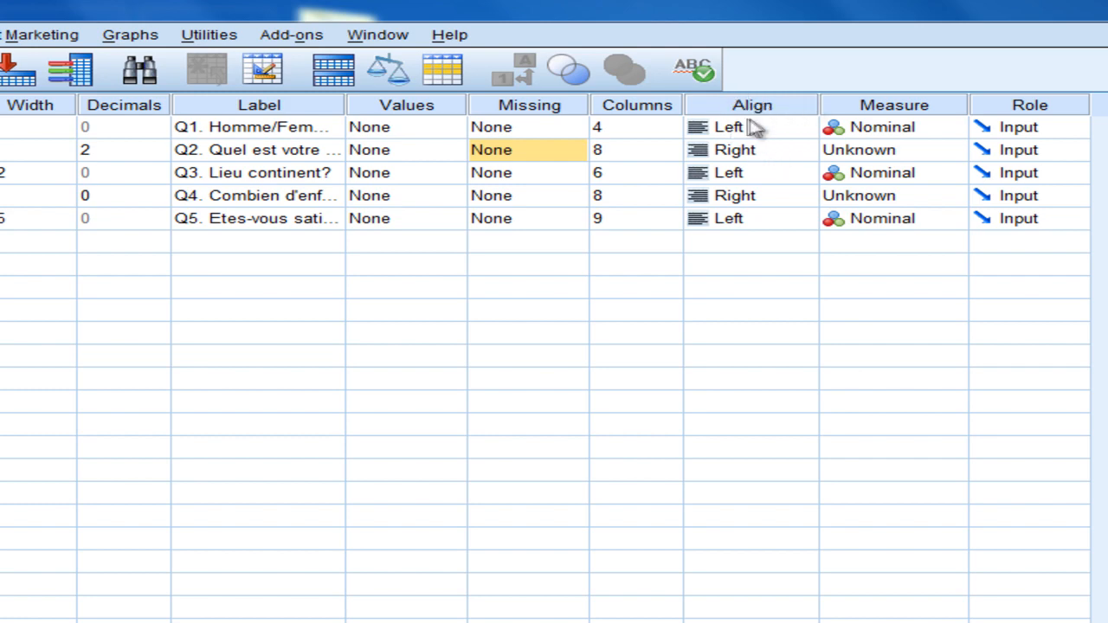
Step: Set the alignment of variables Q1, Q2 and Q3 to Center
left_click(757, 128)
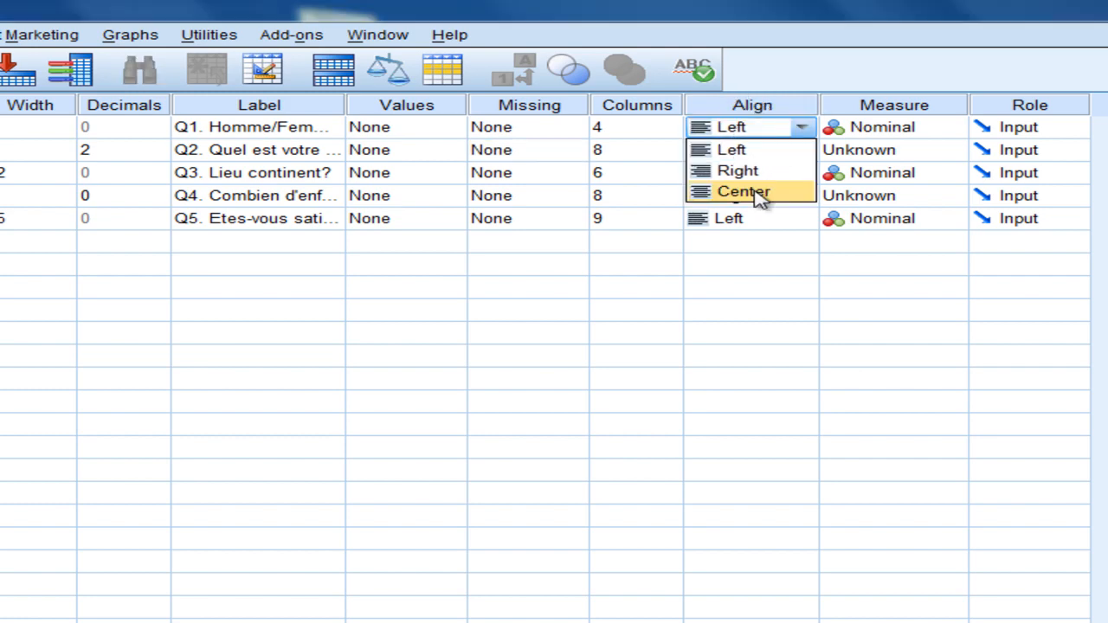
left_click(758, 197)
left_click(805, 154)
left_click(802, 150)
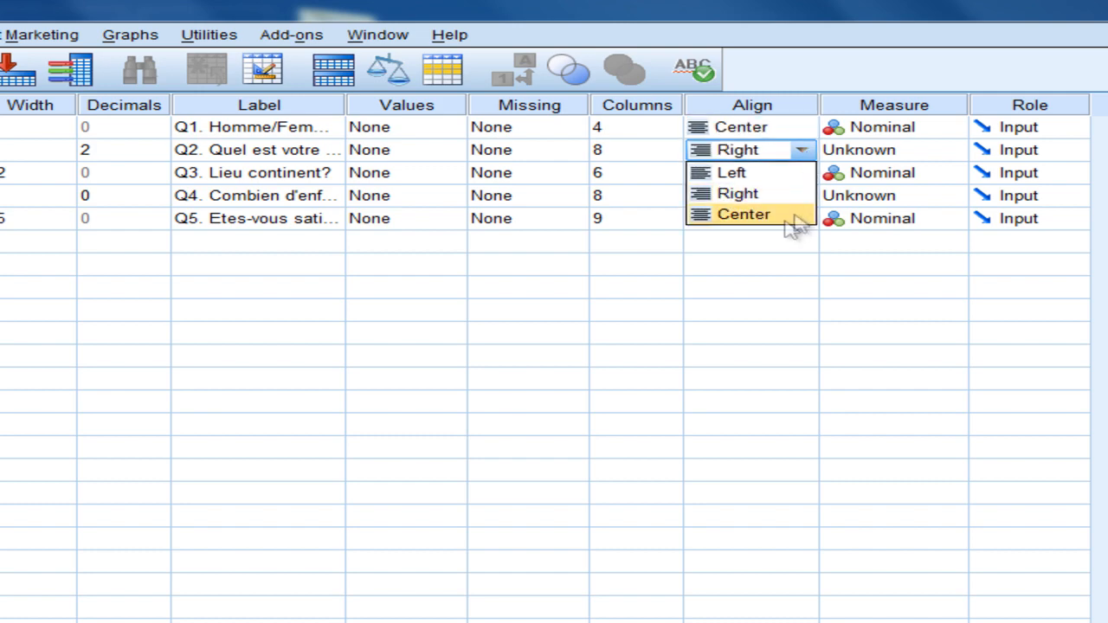
left_click(784, 218)
left_click(803, 177)
left_click(804, 176)
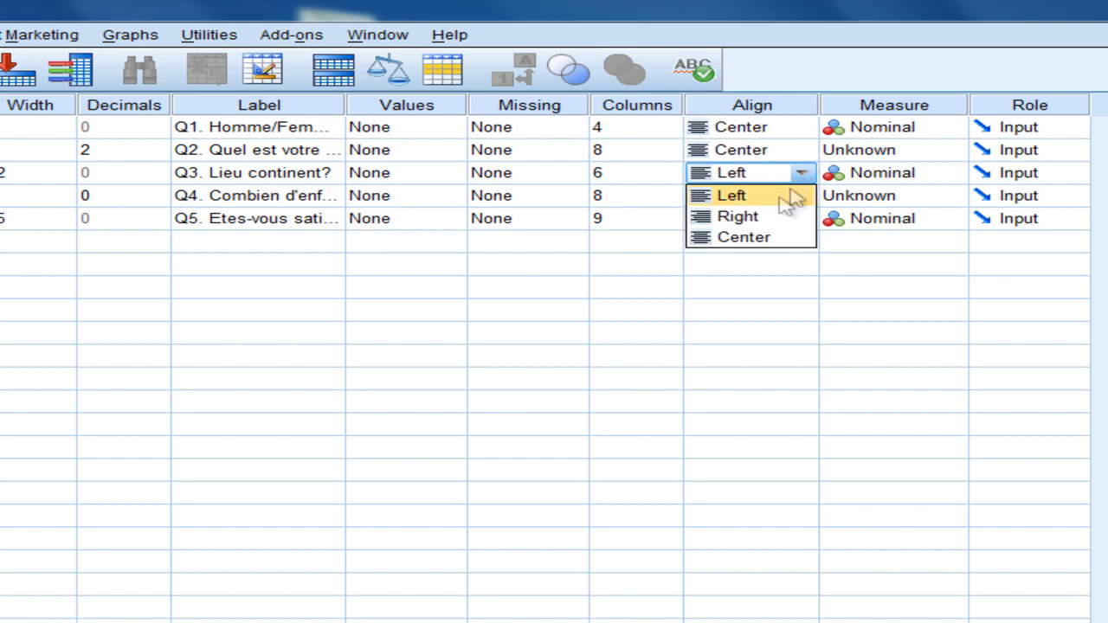
left_click(767, 238)
Step: Set the alignment of variables Q4 and Q5 to Center
left_click(799, 199)
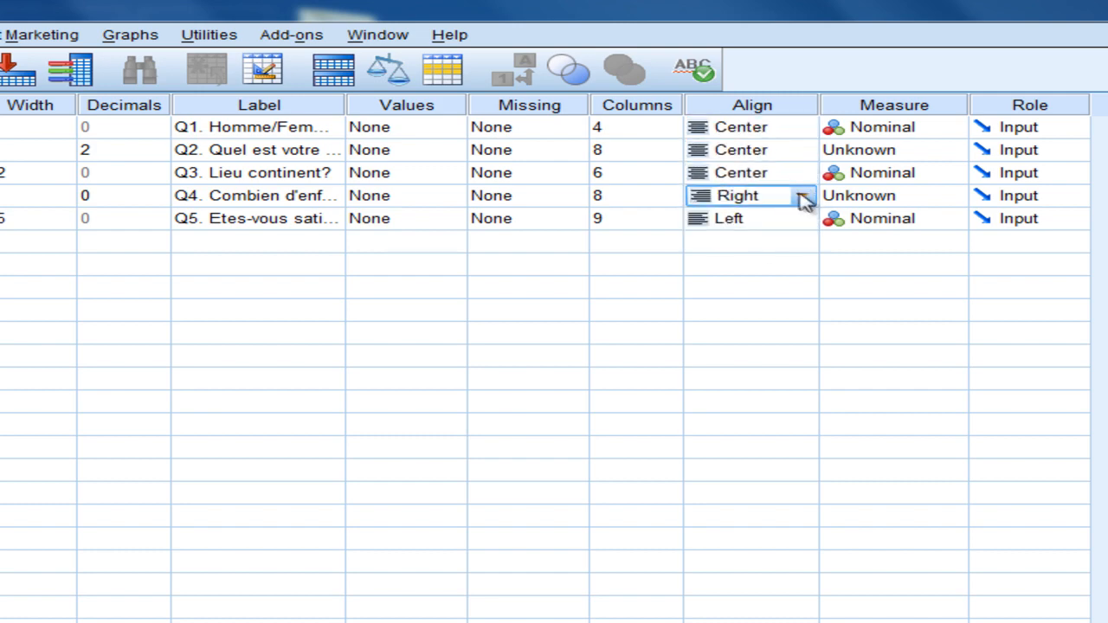
left_click(804, 199)
left_click(766, 262)
left_click(805, 222)
left_click(805, 222)
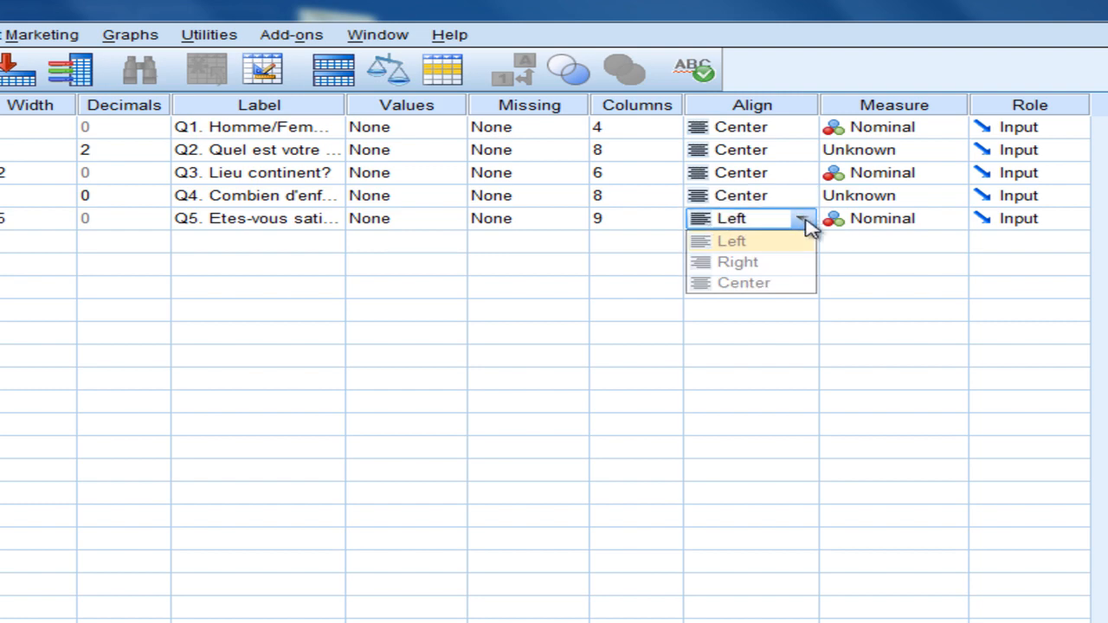
left_click(789, 284)
left_click(789, 273)
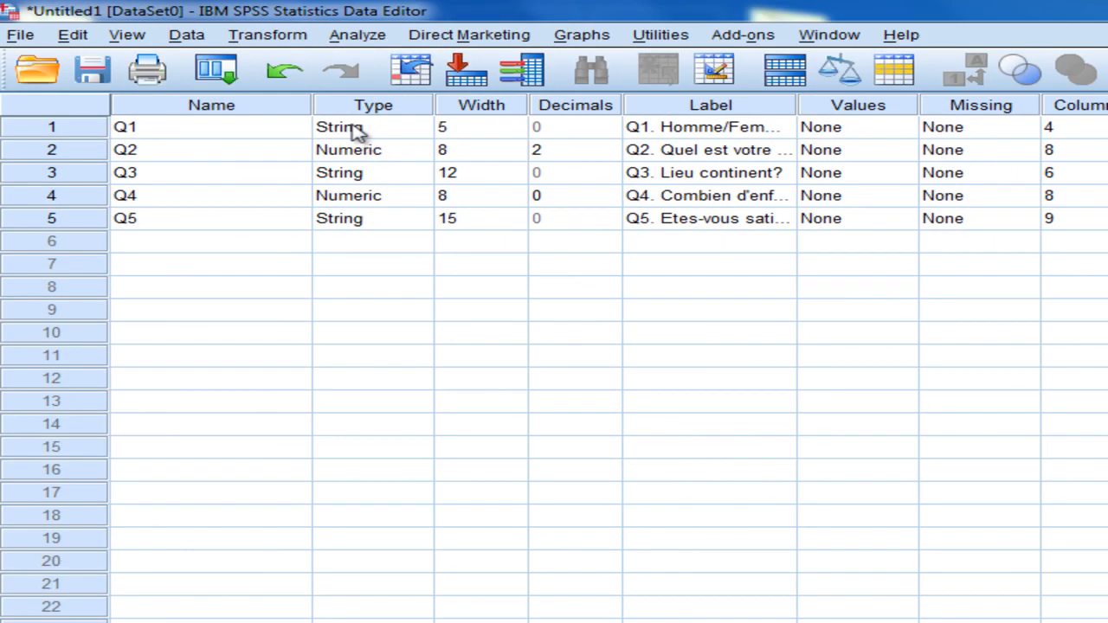
Step: Check the data types defined for variables Q1 and Q3
left_click(355, 130)
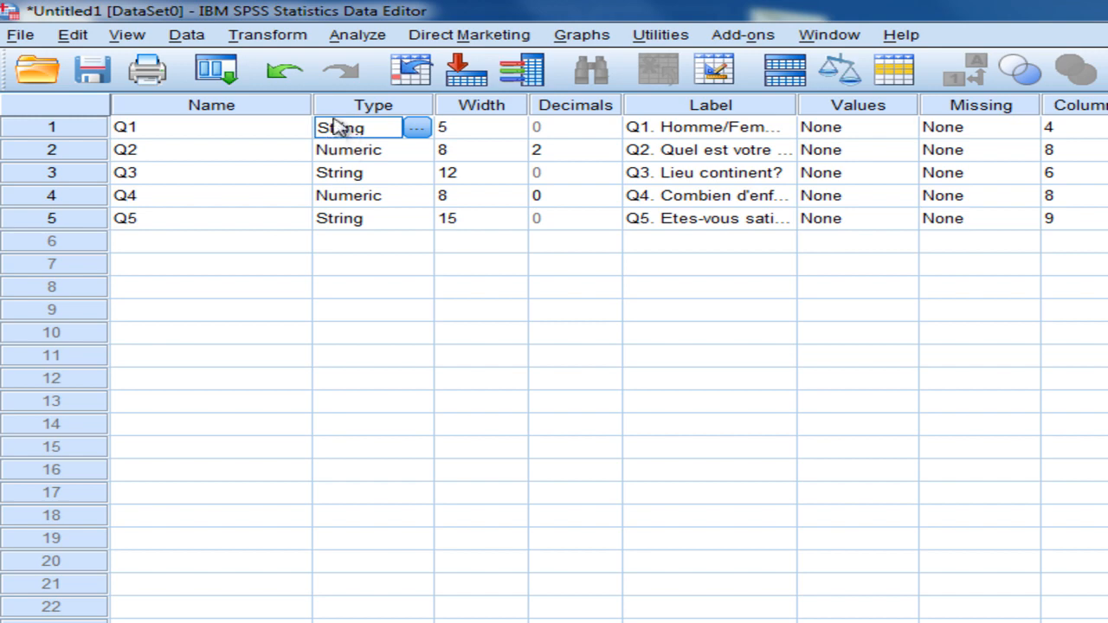
left_click(355, 175)
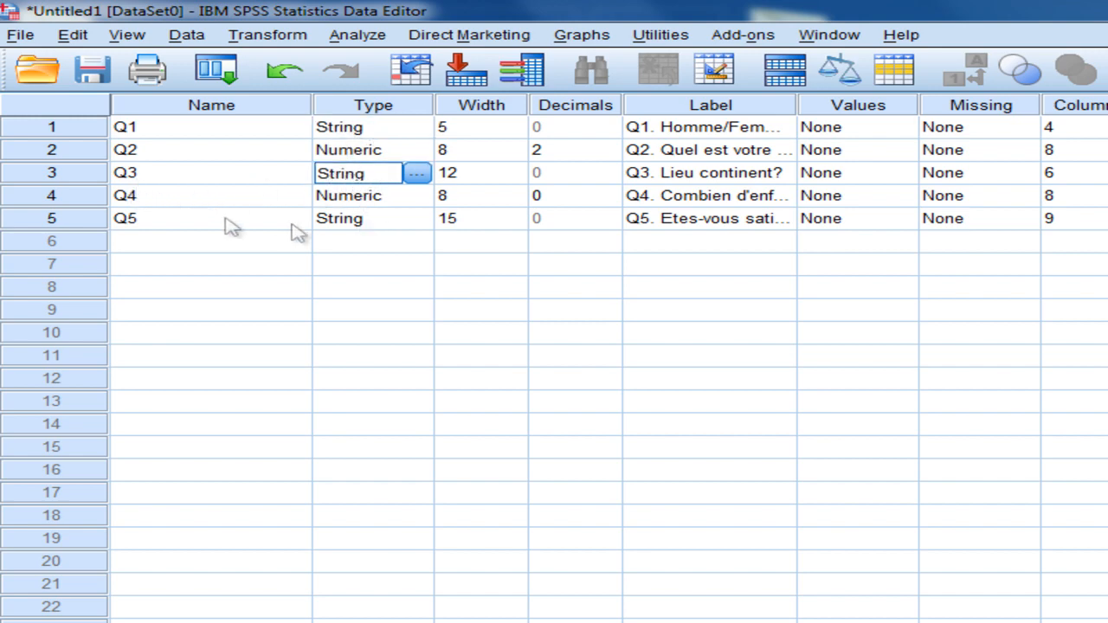
Step: Check the data type defined for variable Q5 and compare it with the answers in the data grid
left_click(360, 221)
left_click(48, 621)
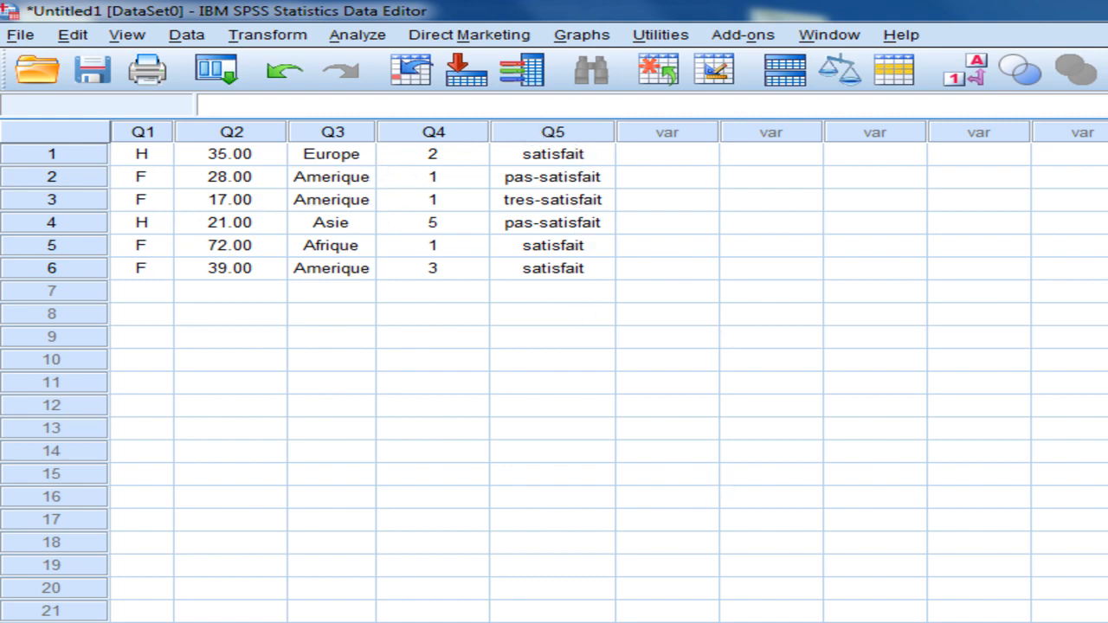
key("ctrl+t")
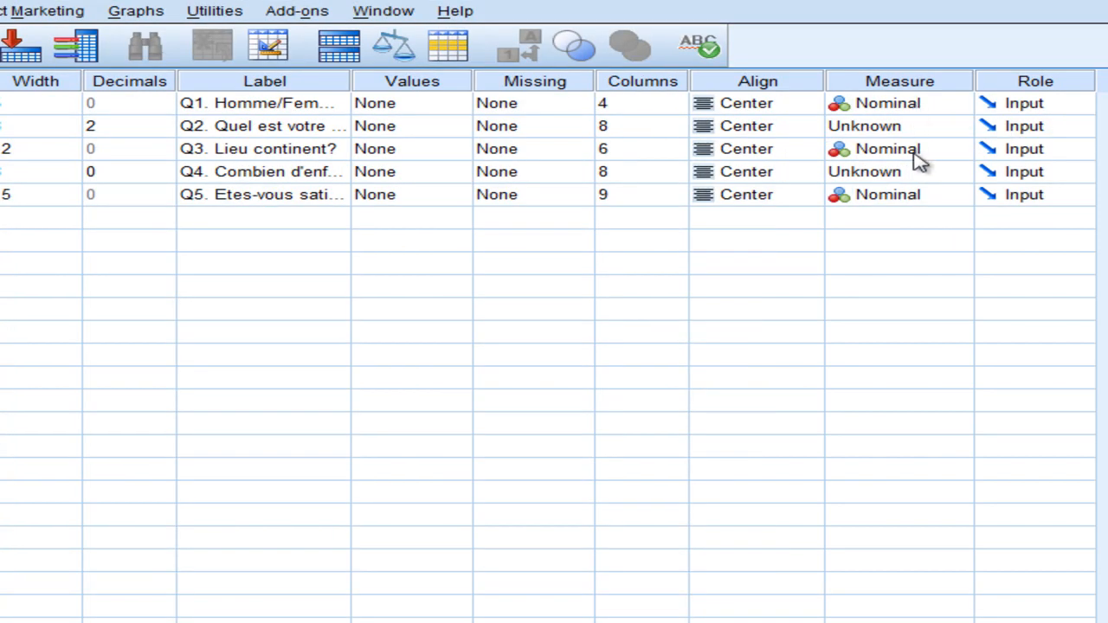
Step: Set the measurement level of the numeric variables Q2 and Q4 to Scale
left_click(251, 128)
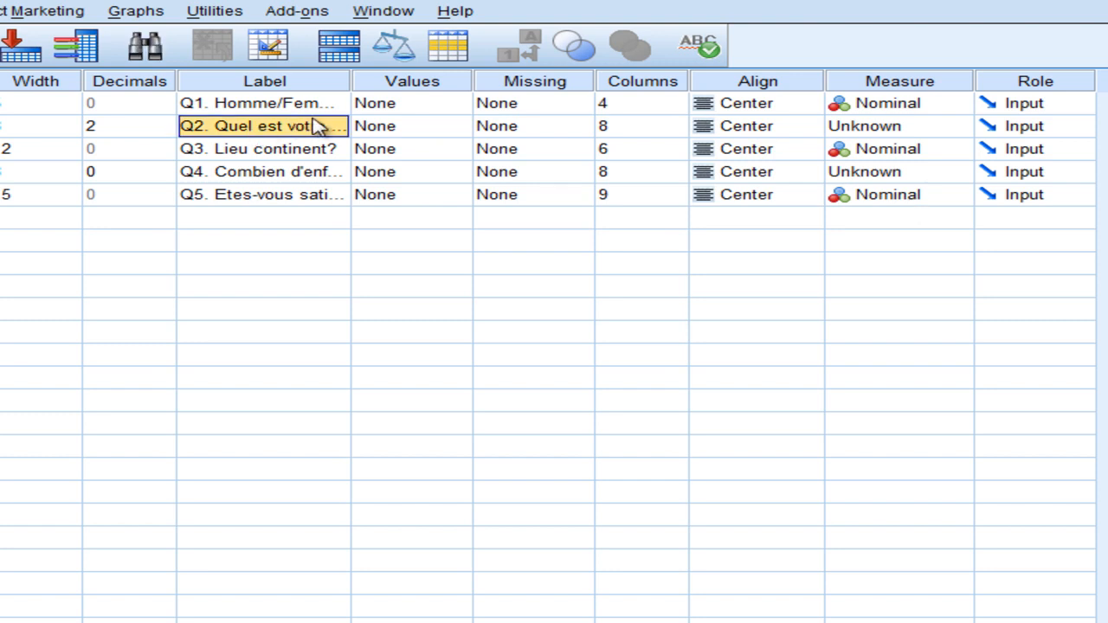
left_click(876, 128)
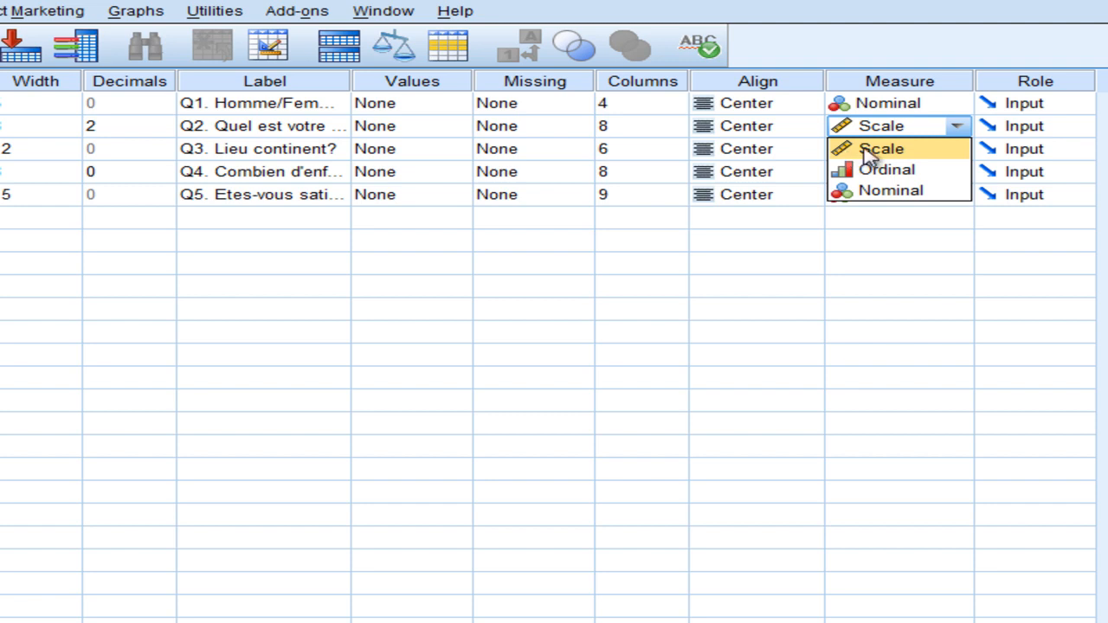
left_click(868, 154)
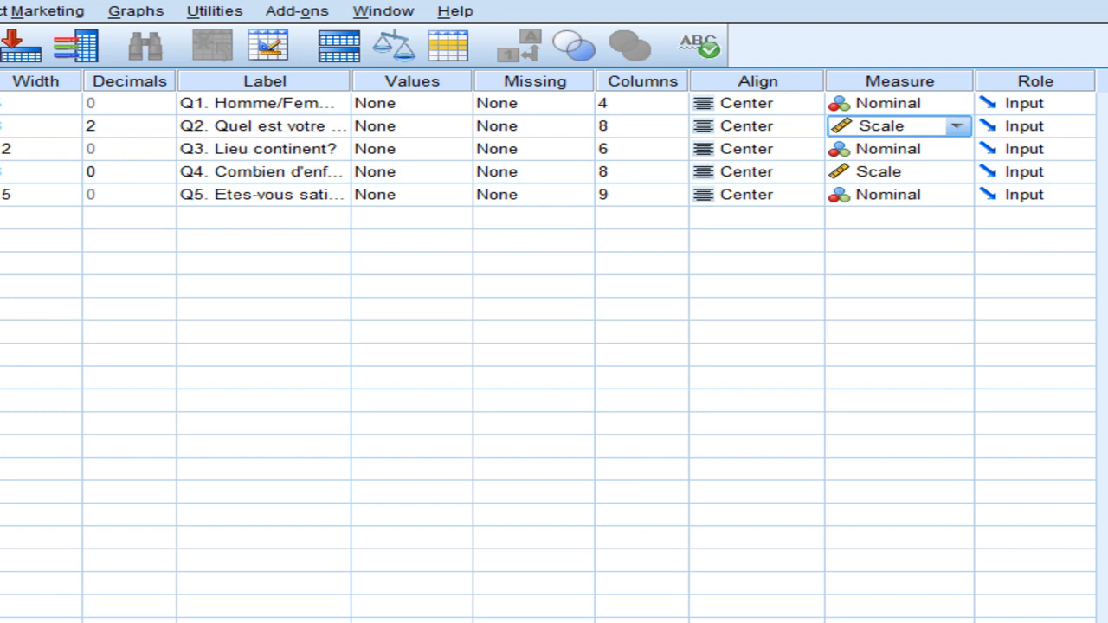
left_click(954, 175)
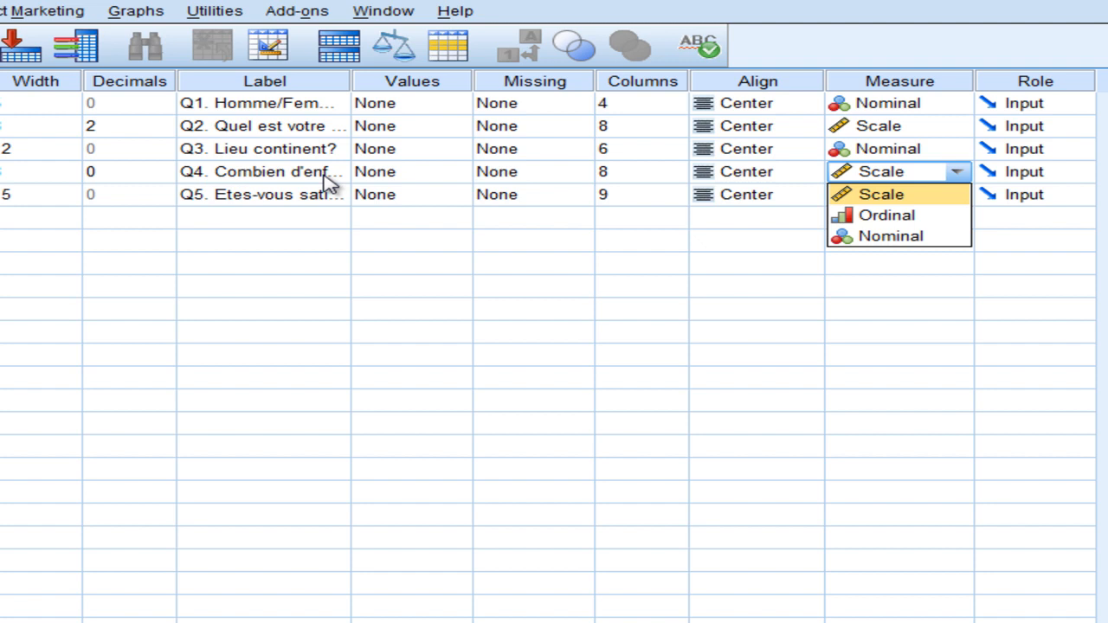
left_click(901, 196)
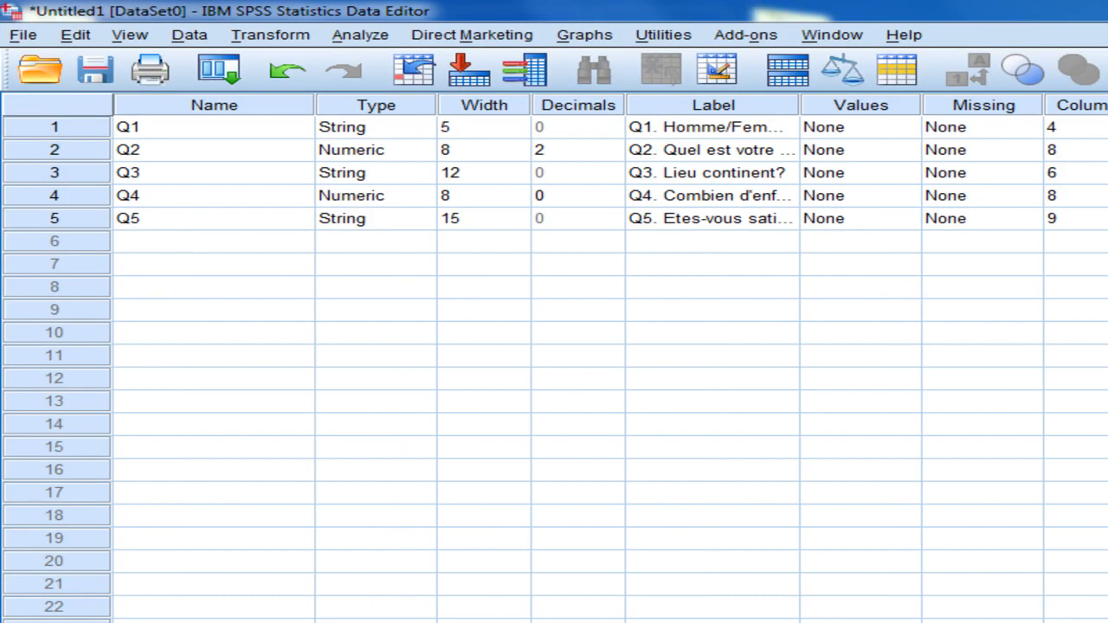
Step: Replace the Q1 answers of cases 1 to 6 in the data grid with the codes 1, 2, 2, 1, 2, 2
left_click(53, 621)
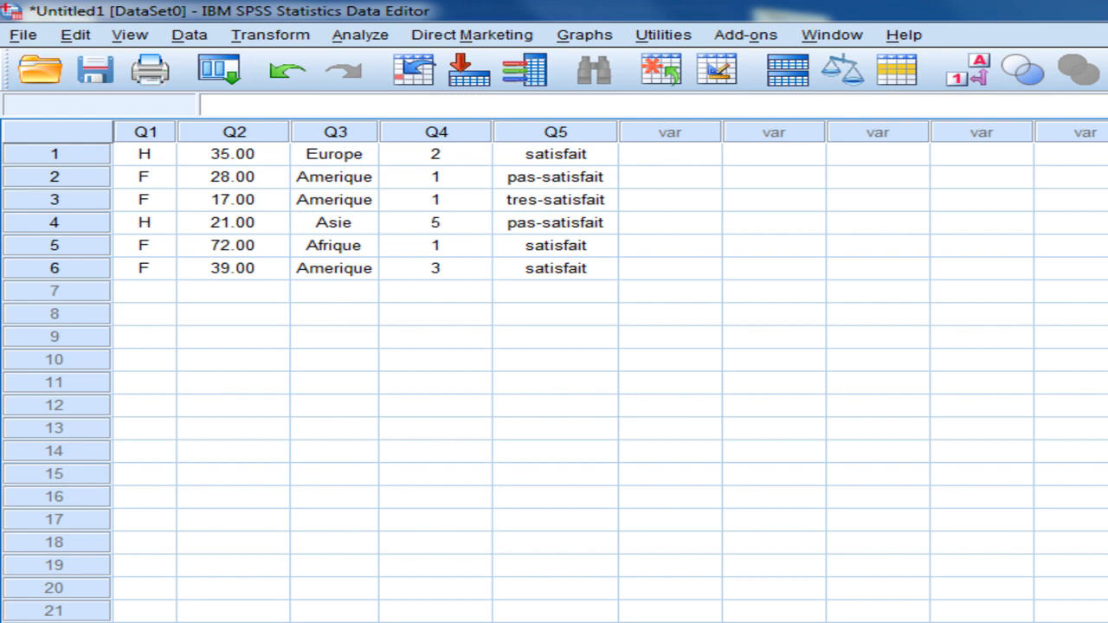
left_click(163, 163)
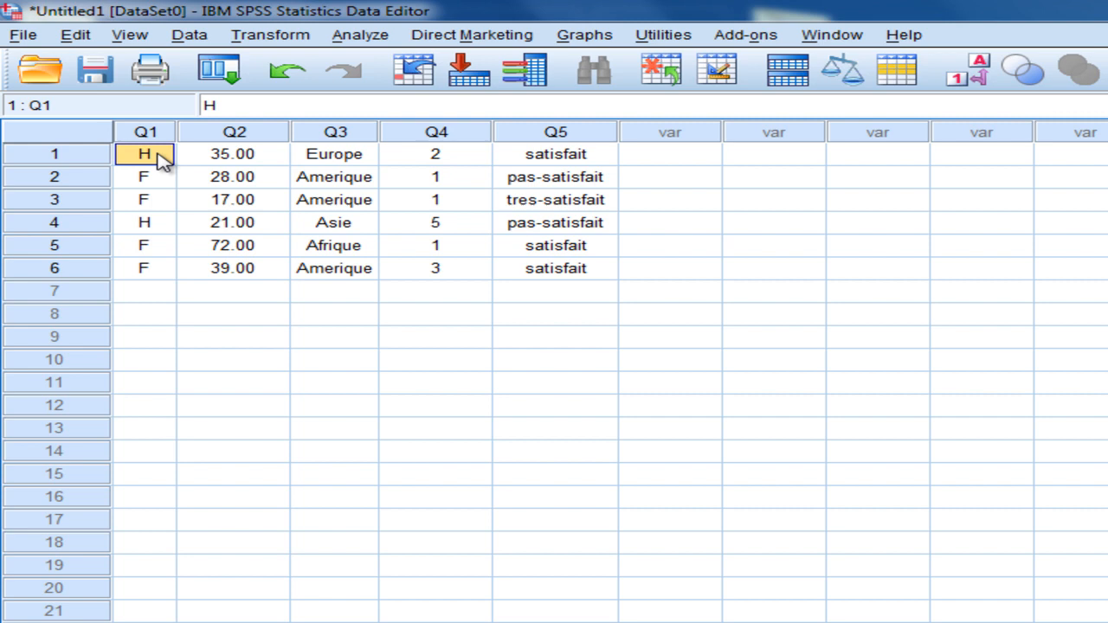
type("1")
key("Return")
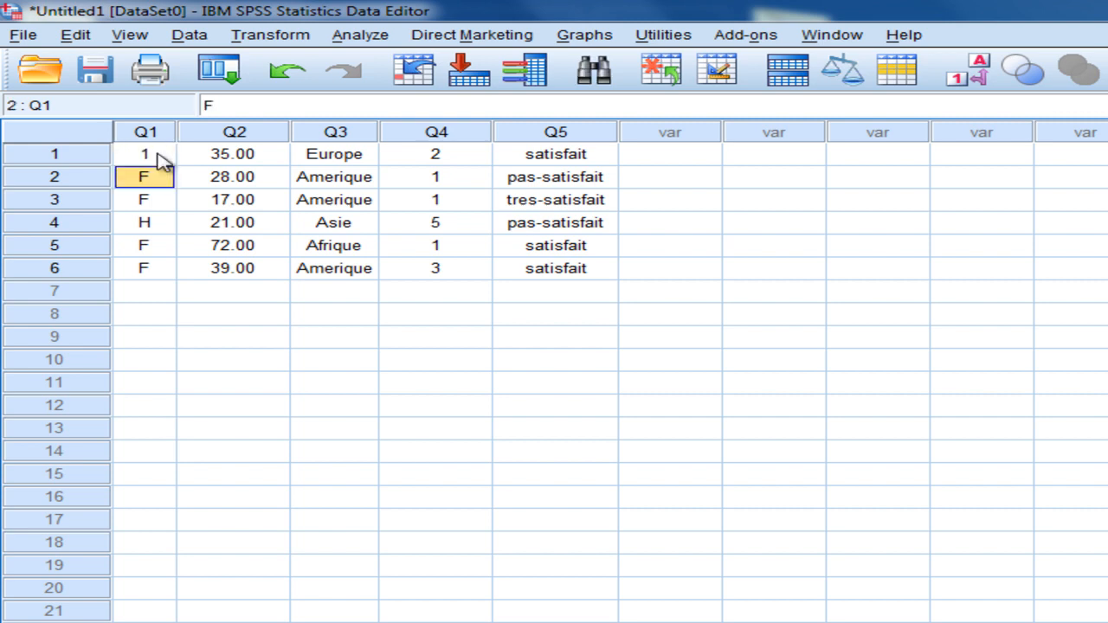
type("2")
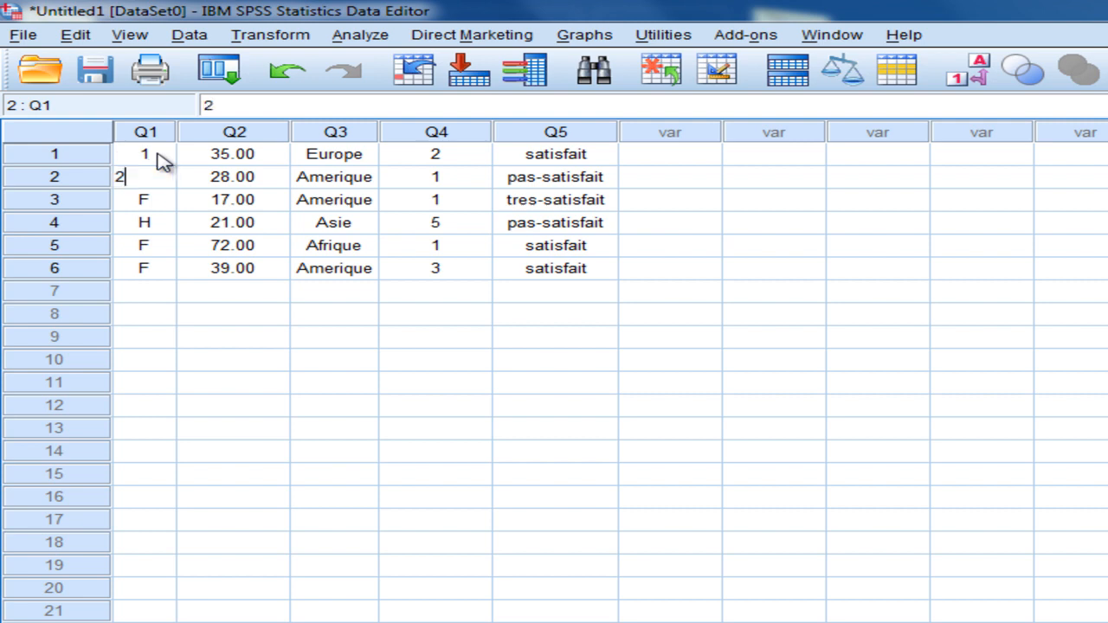
key("Return")
type("2")
key("Return")
type("1")
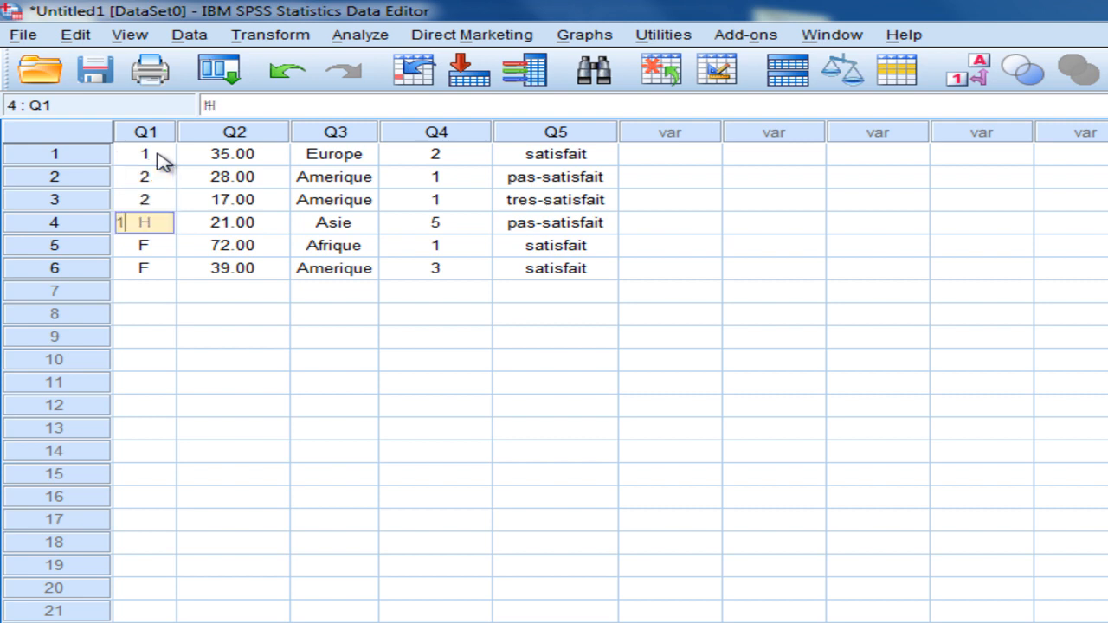
key("Return")
type("2")
key("Return")
type("2")
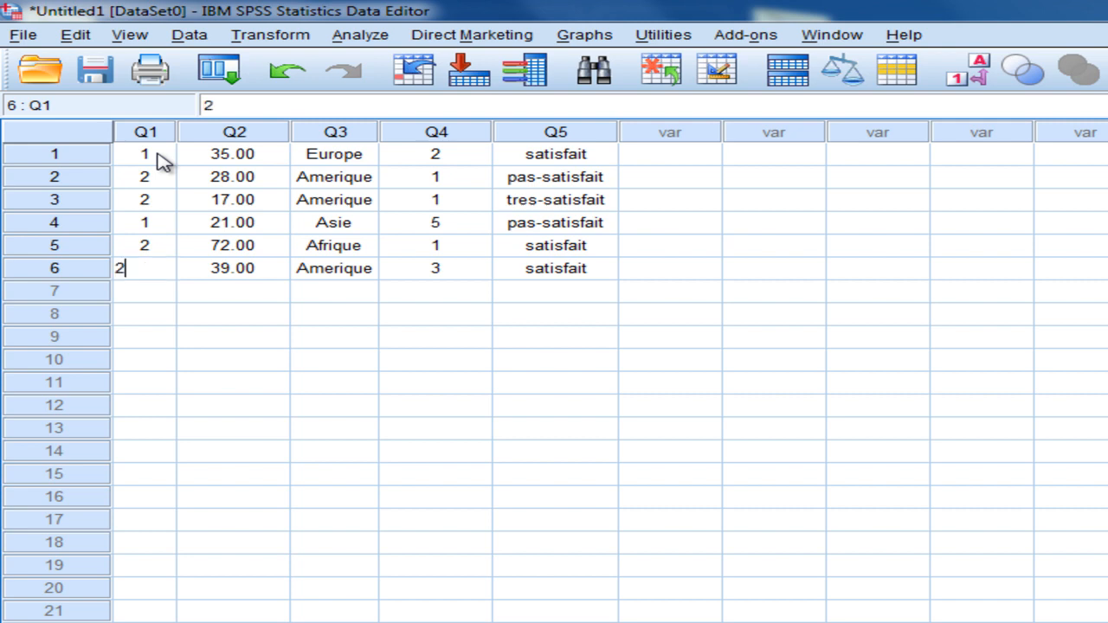
key("Return")
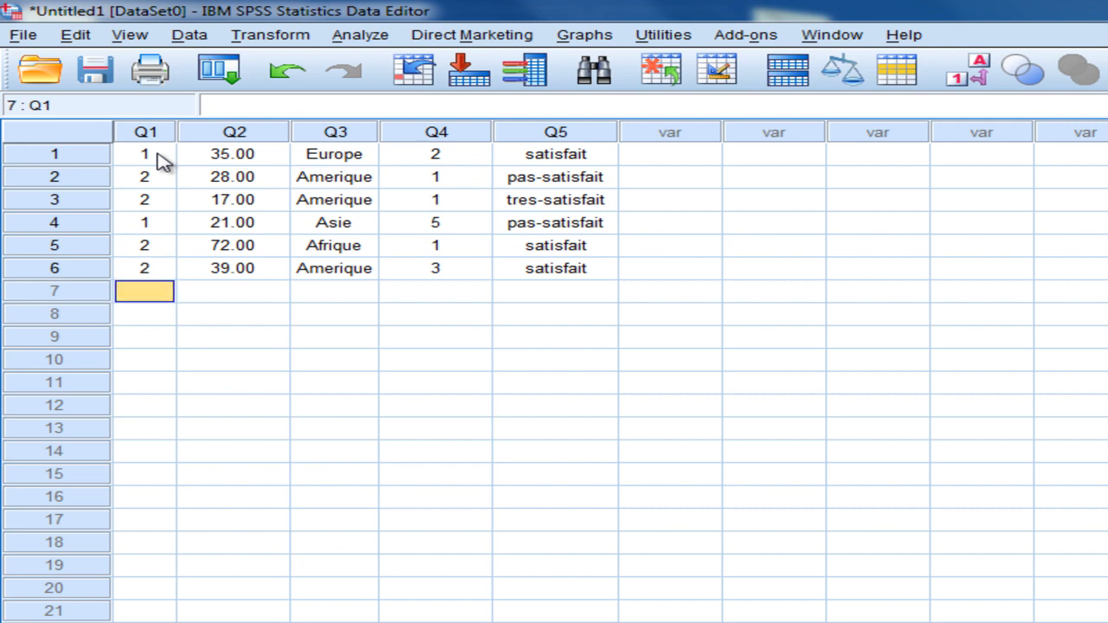
Step: Replace the Q3 continent names of cases 1 to 6 with the codes 1, 2, 2, 3, 4, 2
left_click(358, 161)
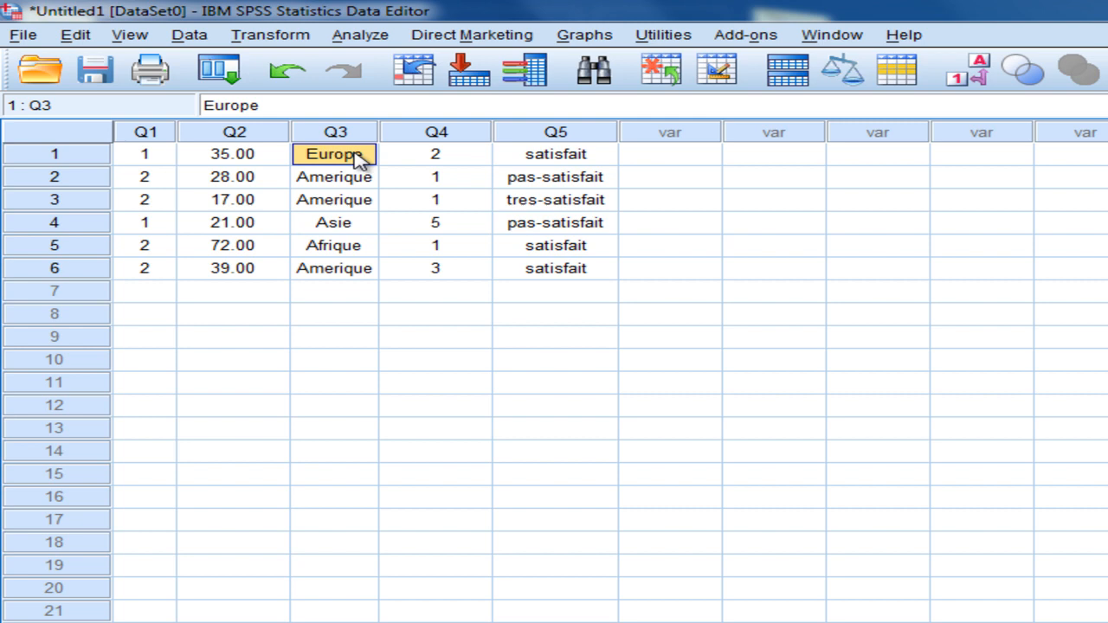
double_click(358, 161)
type("1")
key("Return")
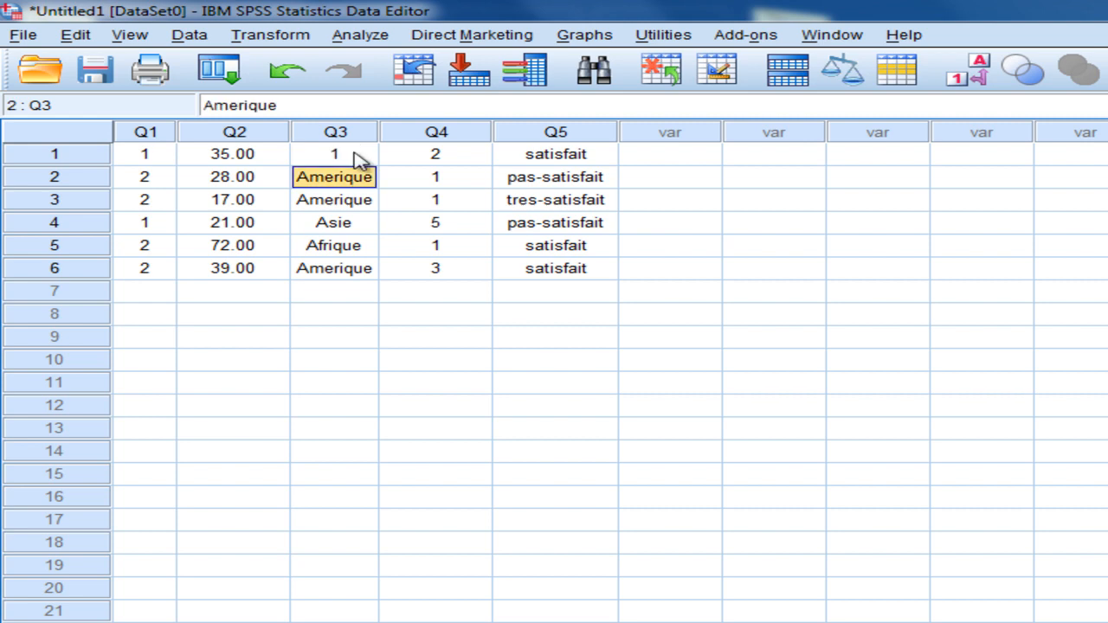
type("2")
key("Return")
type("2")
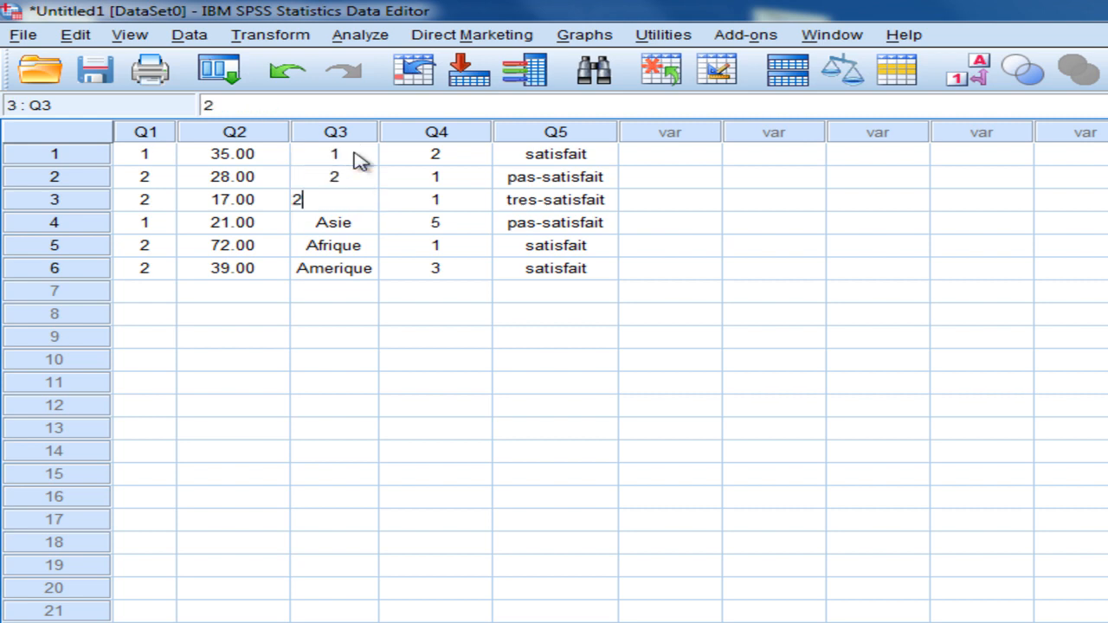
key("Return")
type("3")
key("Return")
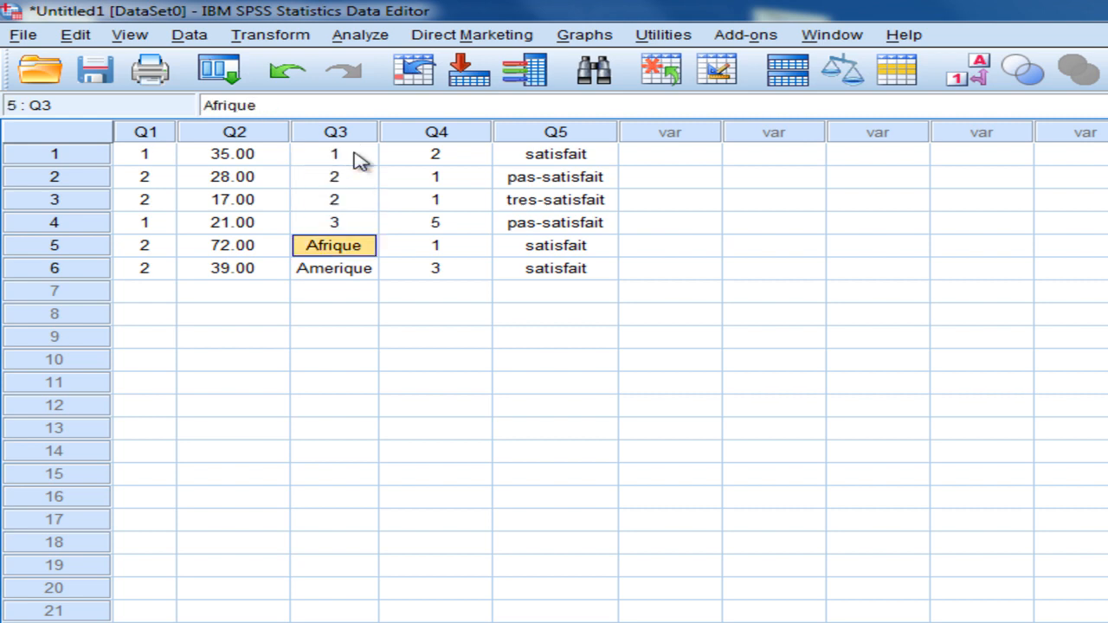
type("4")
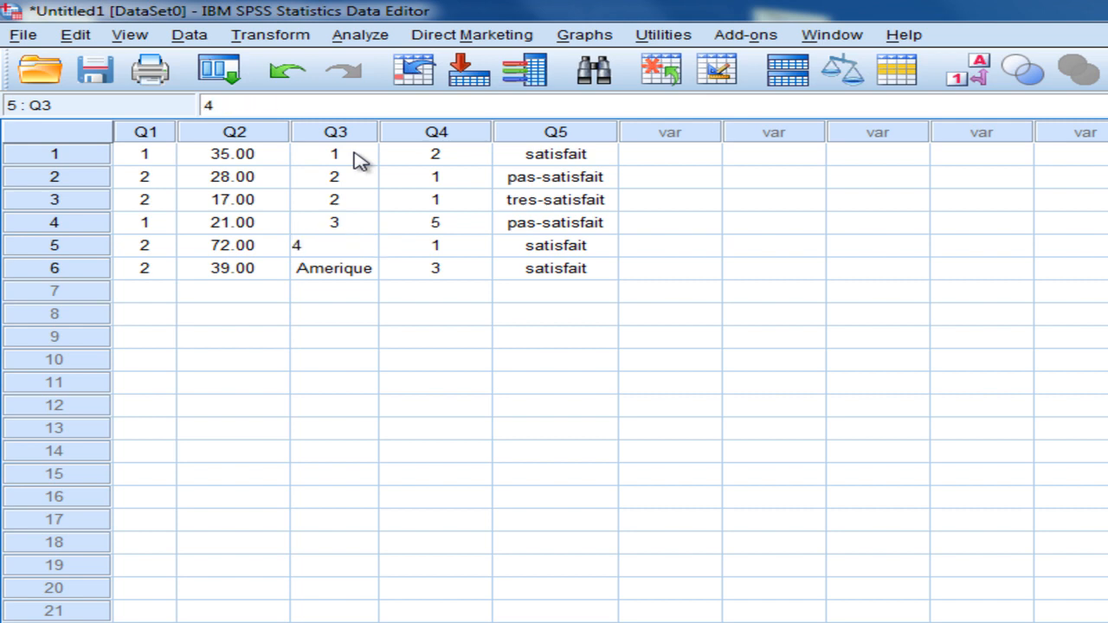
key("Return")
type("2")
key("Return")
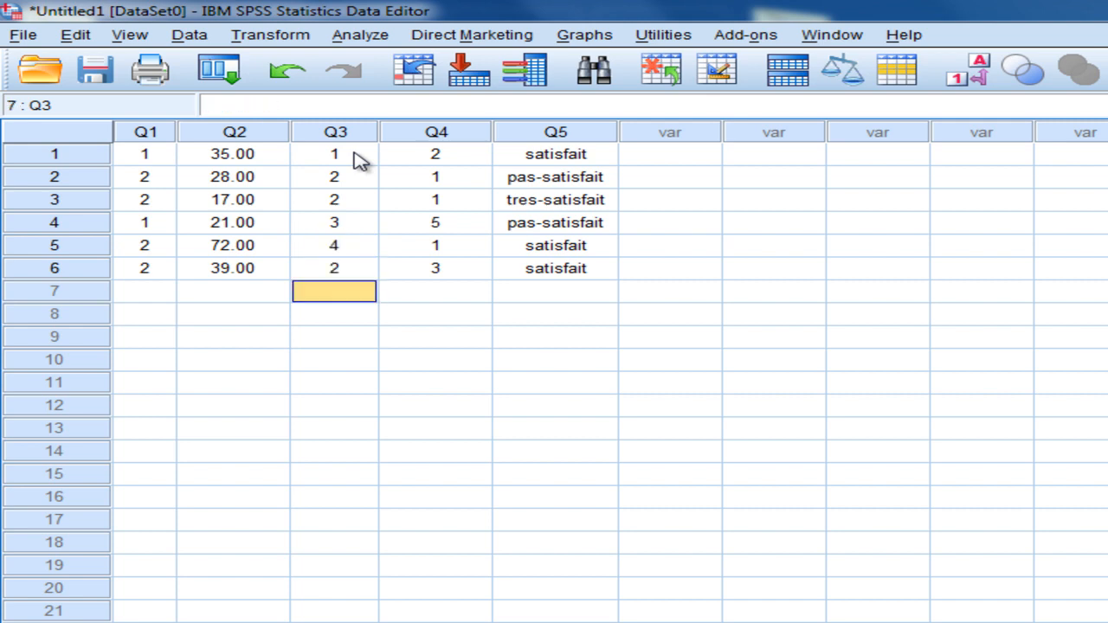
Step: Replace the Q5 satisfaction answers with codes: pas-satisfait as 1, satisfait as 2 and tres-satisfait as 3
left_click(597, 156)
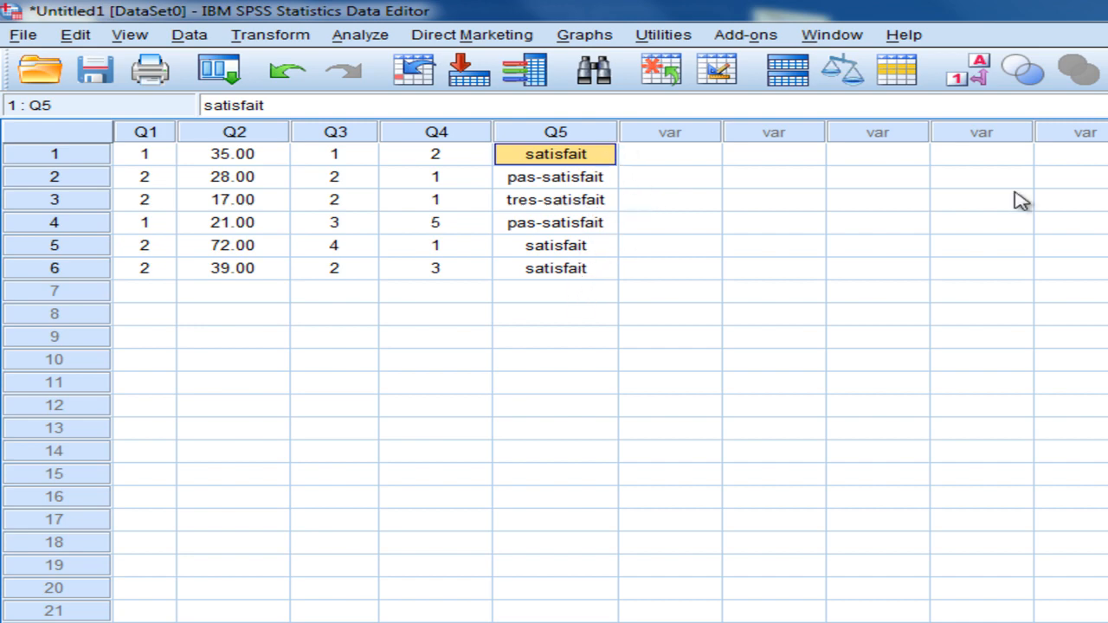
left_click(595, 181)
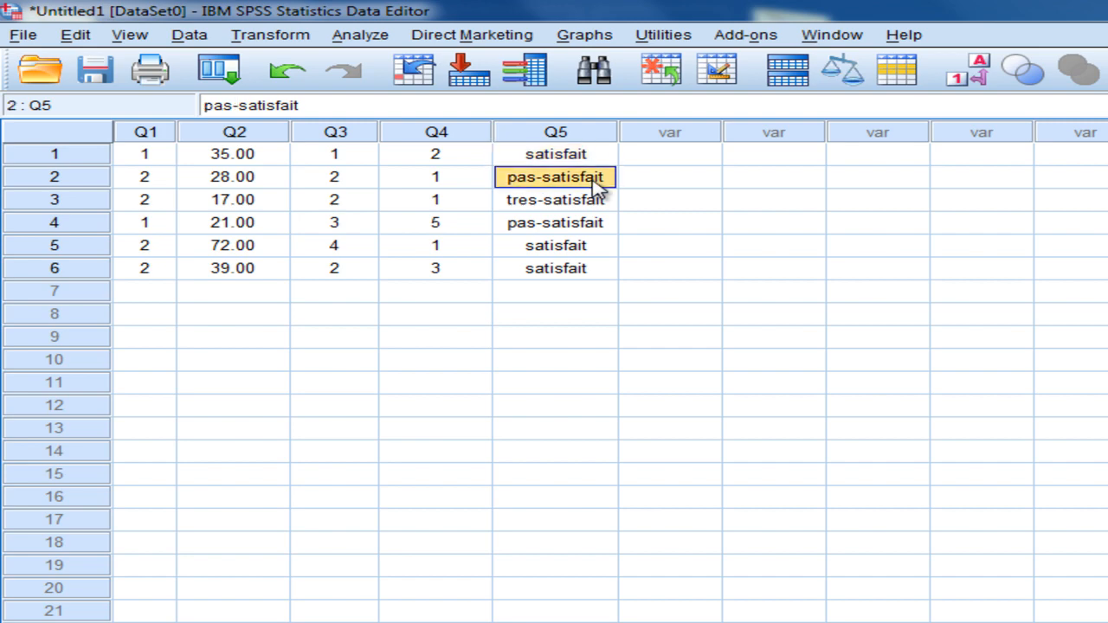
type("1")
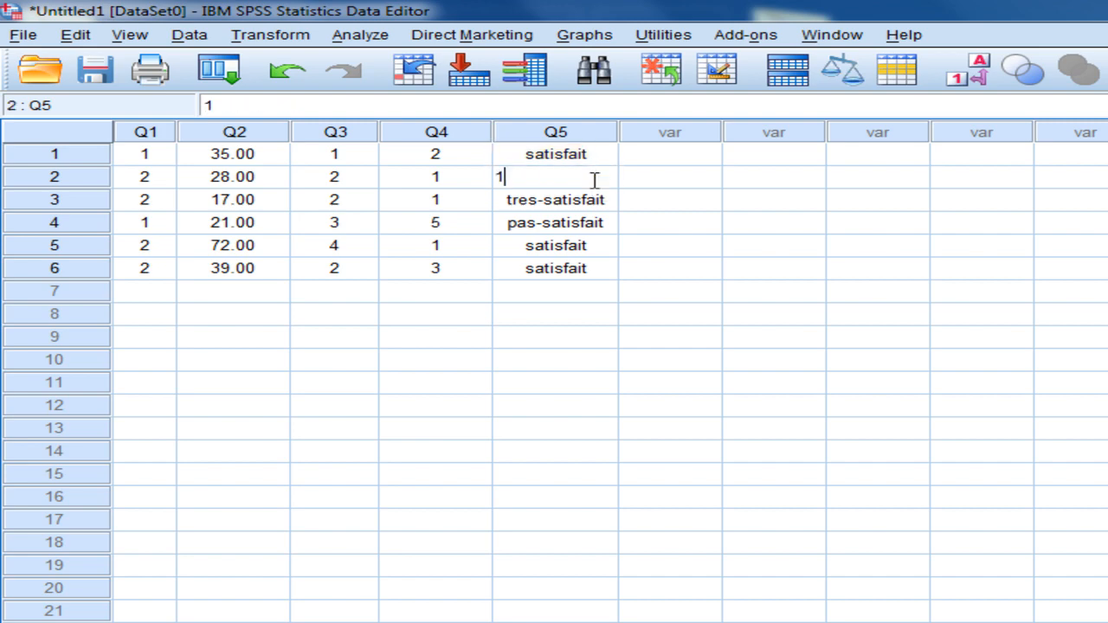
key("Return")
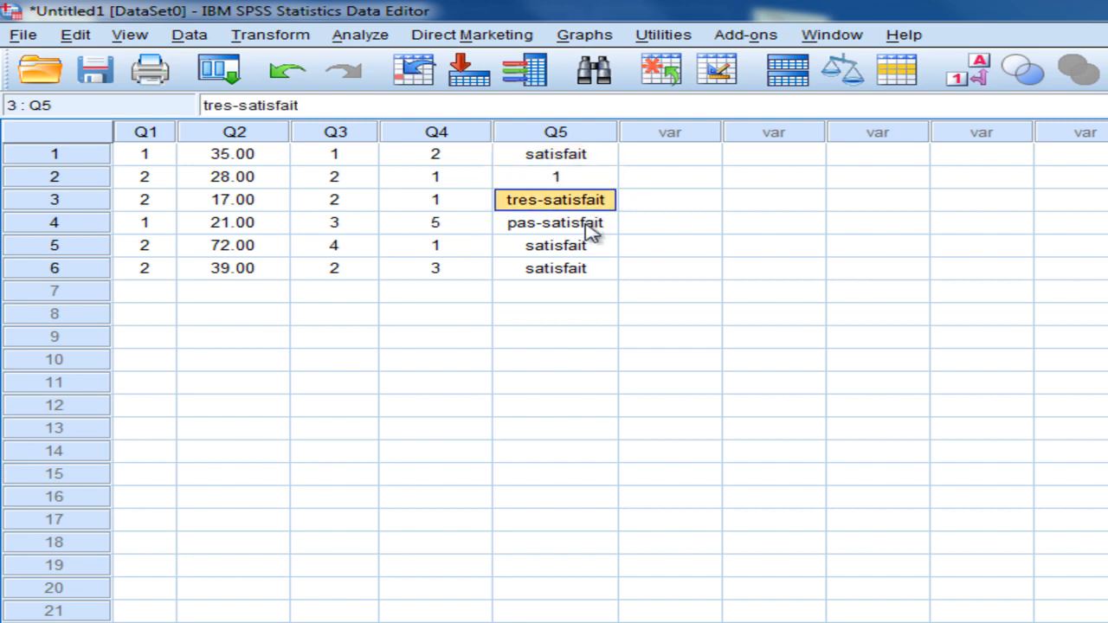
left_click(592, 227)
type("1")
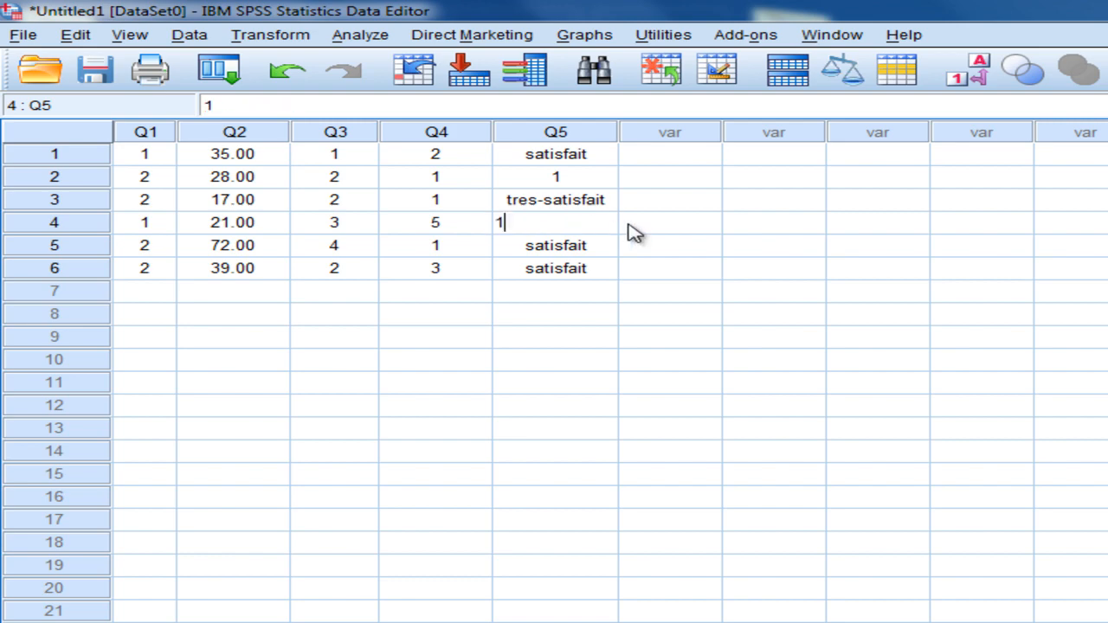
key("Return")
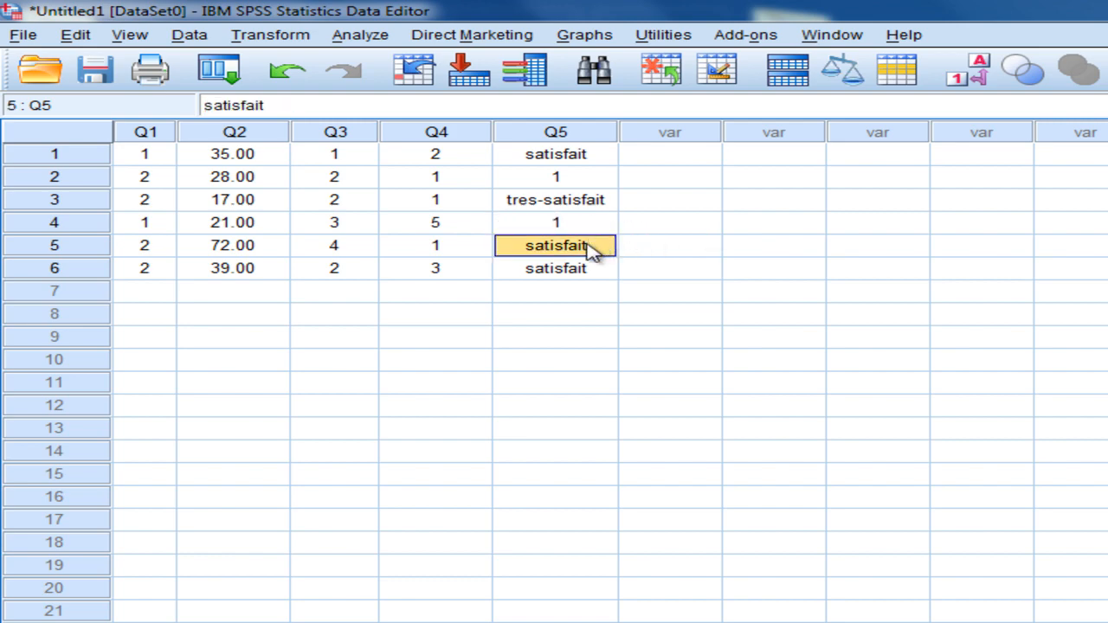
type("2")
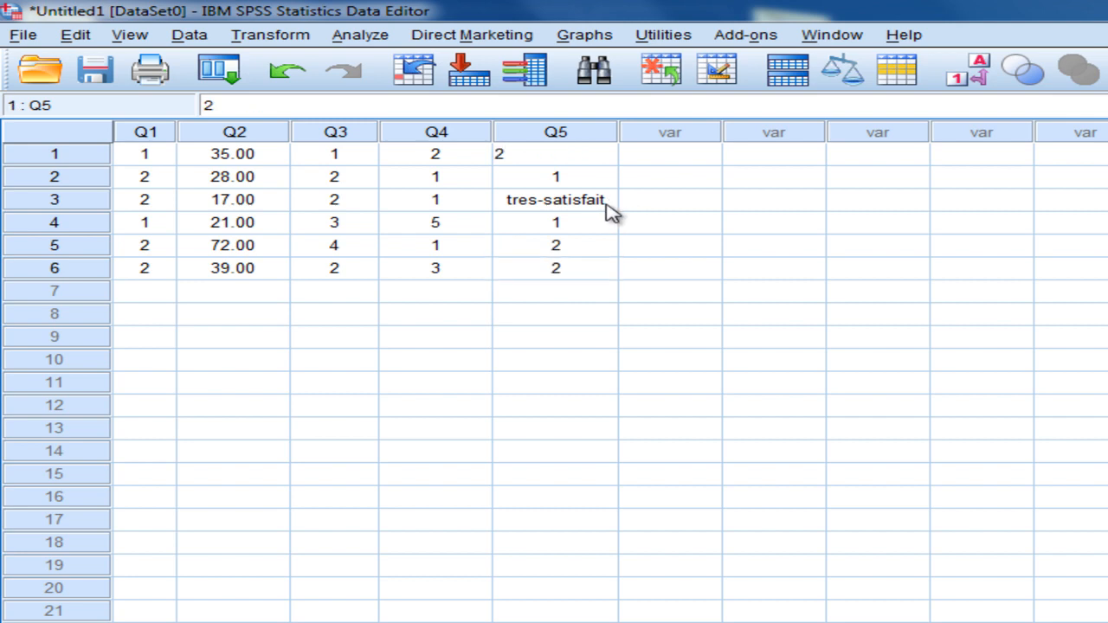
left_click(603, 208)
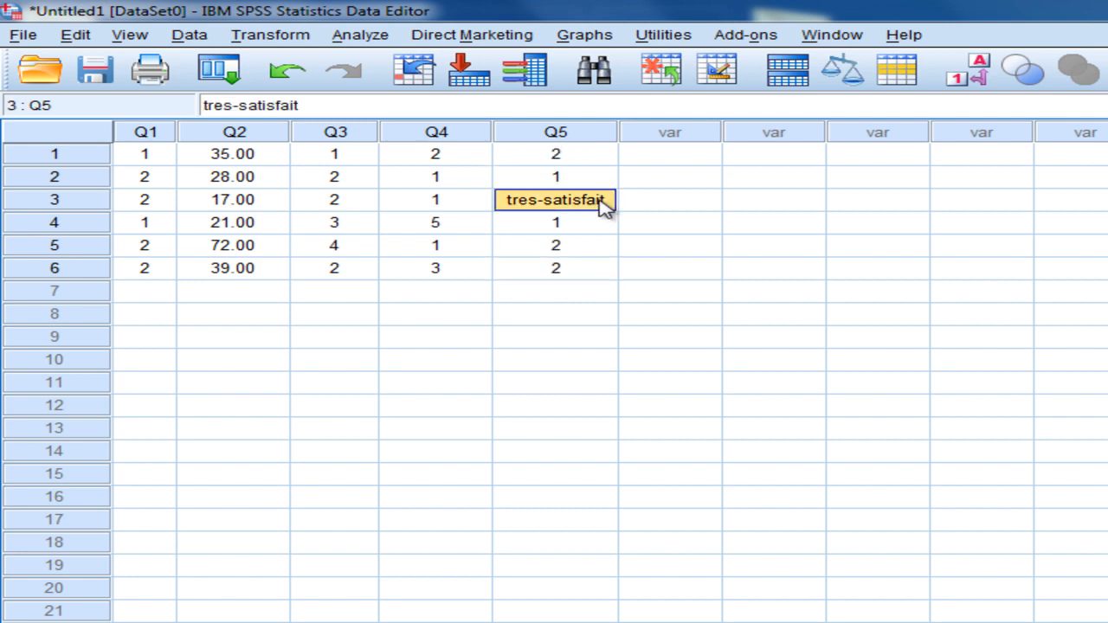
type("3")
left_click(667, 226)
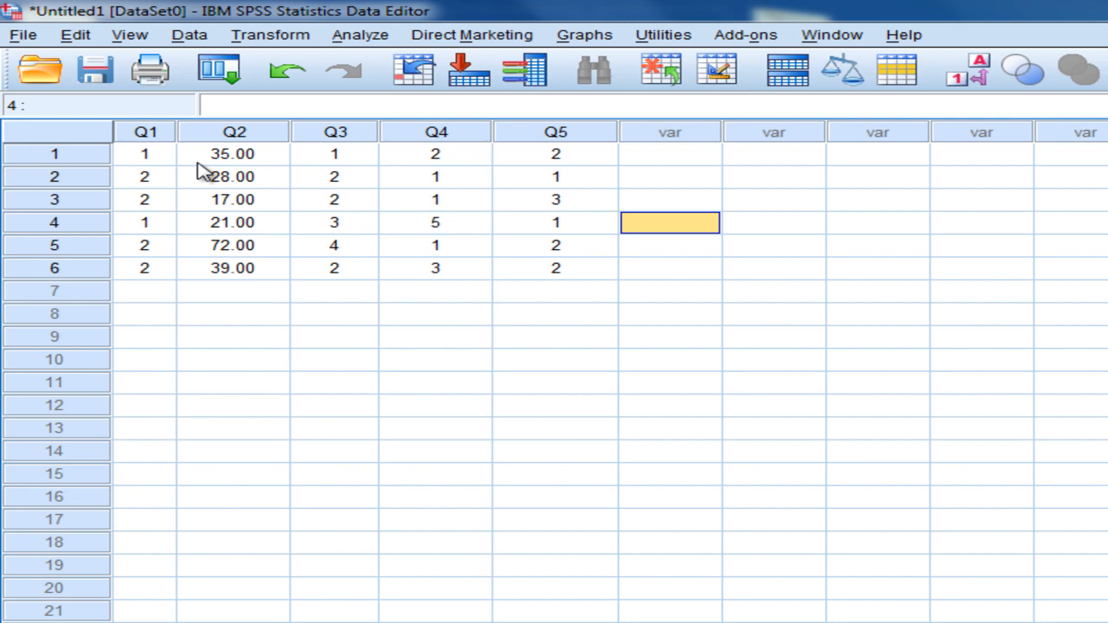
Step: Review the numeric codes entered for Q1 and Q3 across the cases in the data grid
left_click(153, 185)
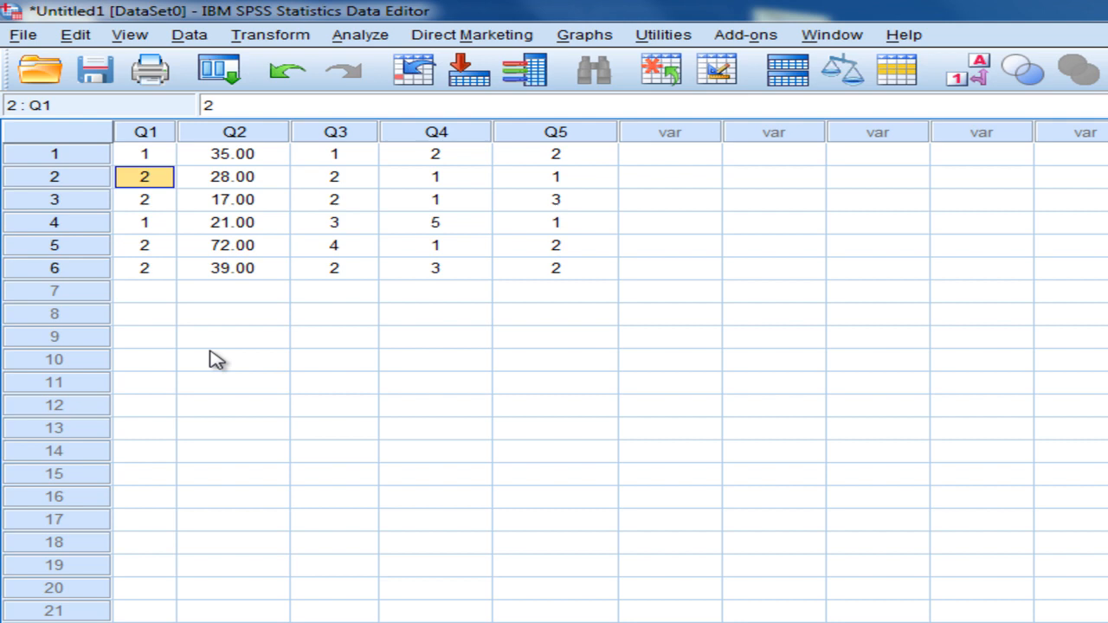
left_click(345, 254)
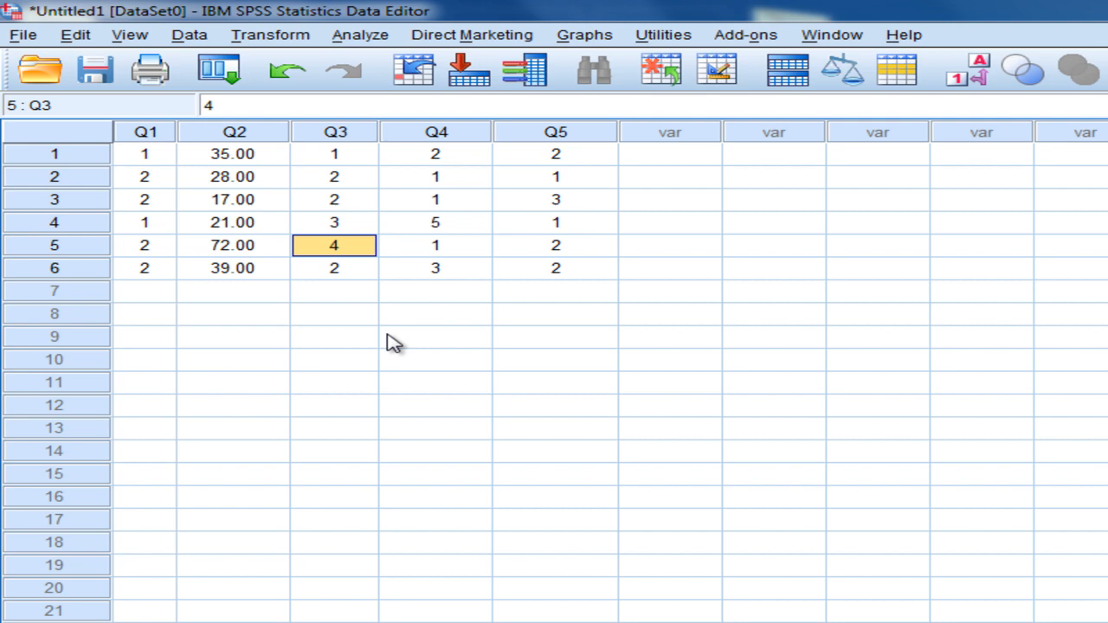
left_click(342, 182)
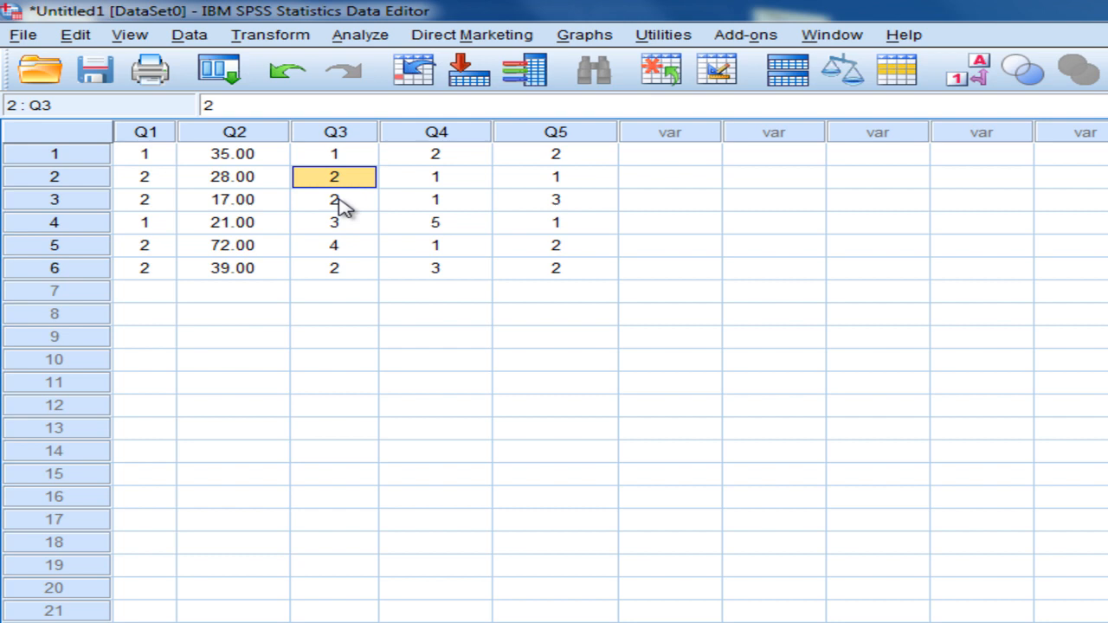
left_click(342, 206)
left_click(336, 274)
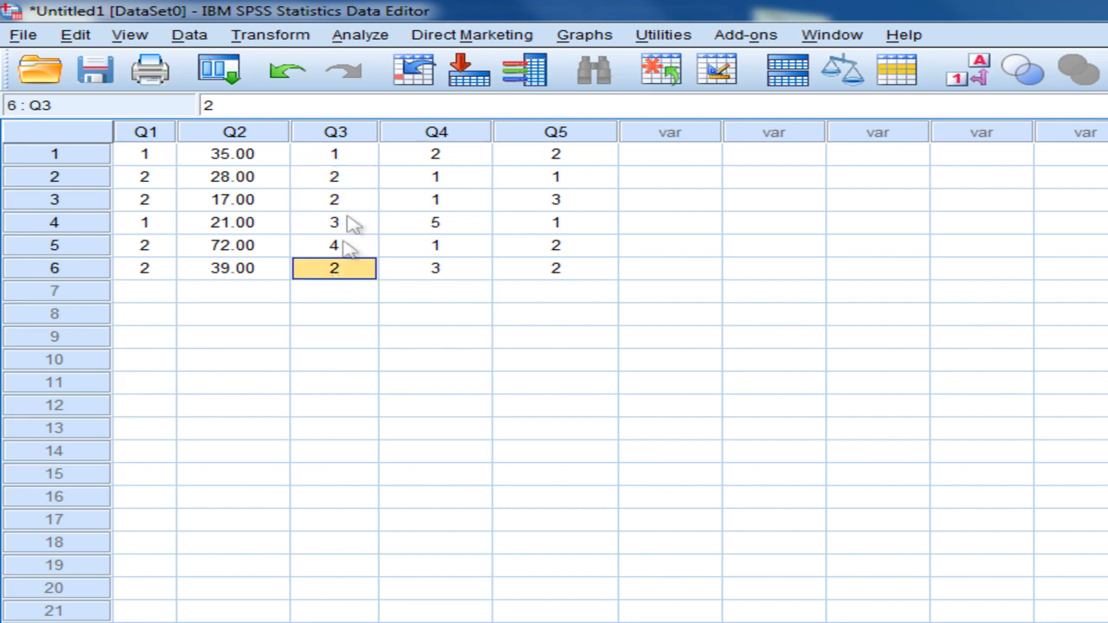
left_click(350, 155)
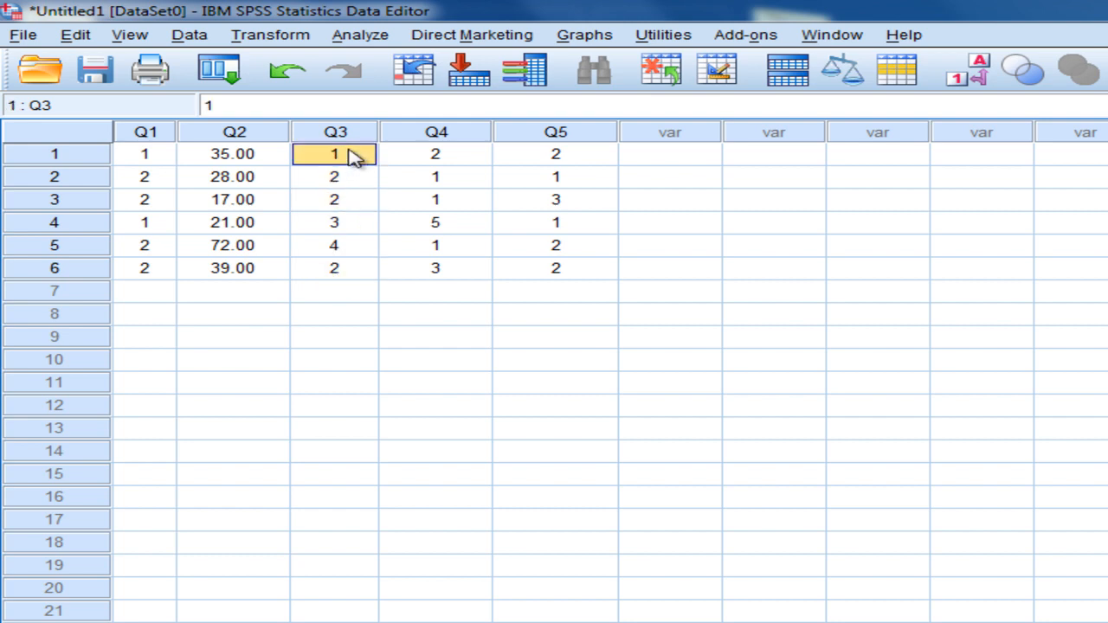
left_click(354, 225)
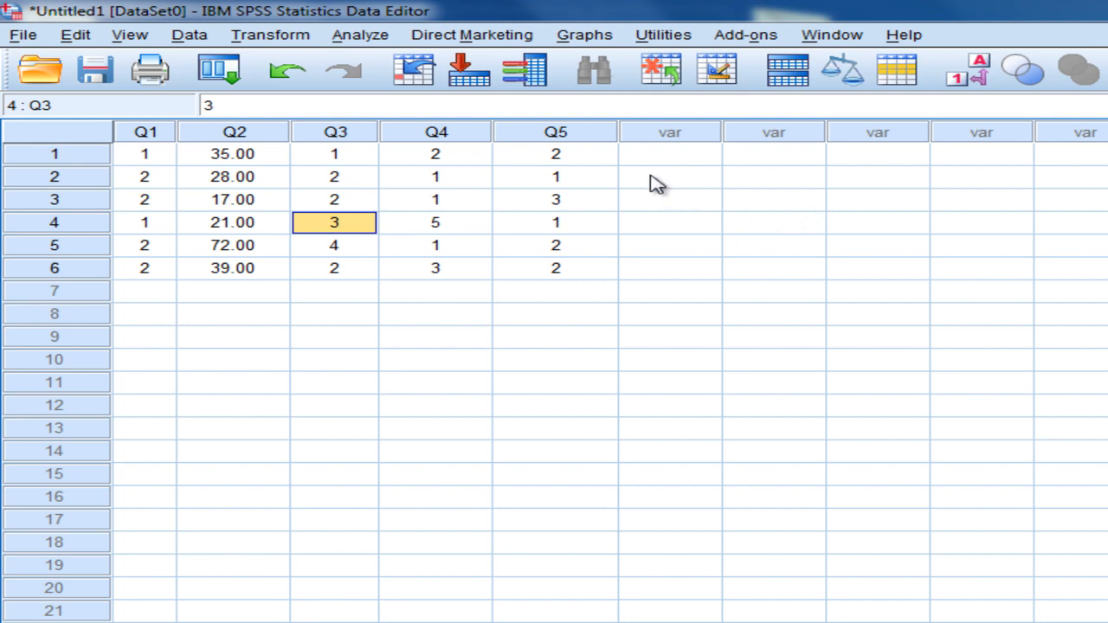
Step: Review the satisfaction codes entered in the Q5 column for cases 1 to 5 of the data grid
left_click(569, 159)
left_click(577, 179)
left_click(575, 203)
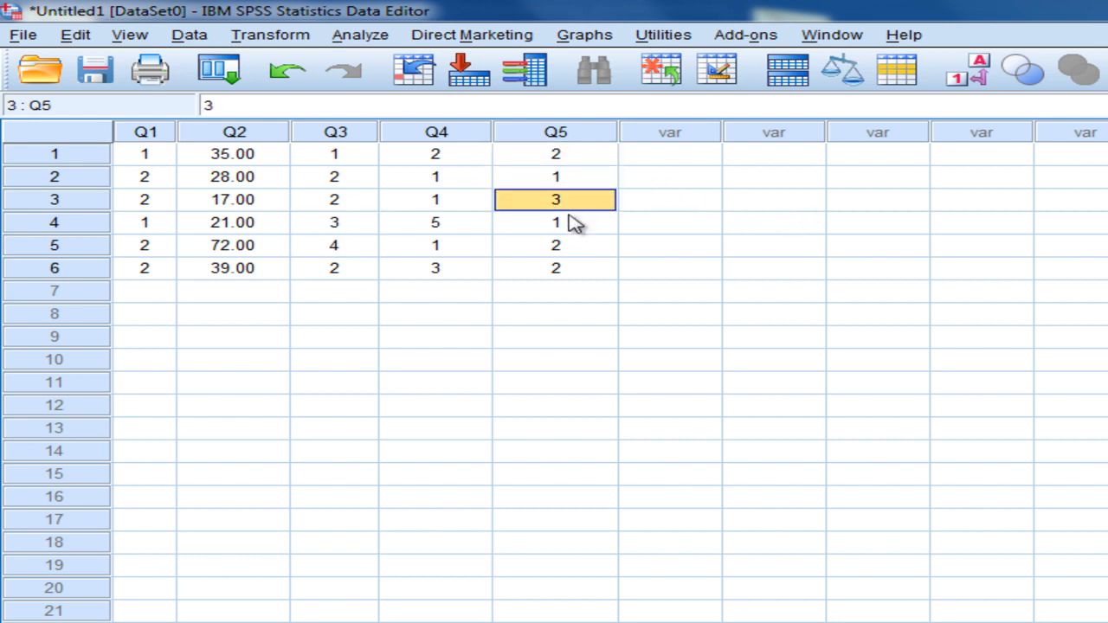
left_click(582, 227)
left_click(582, 249)
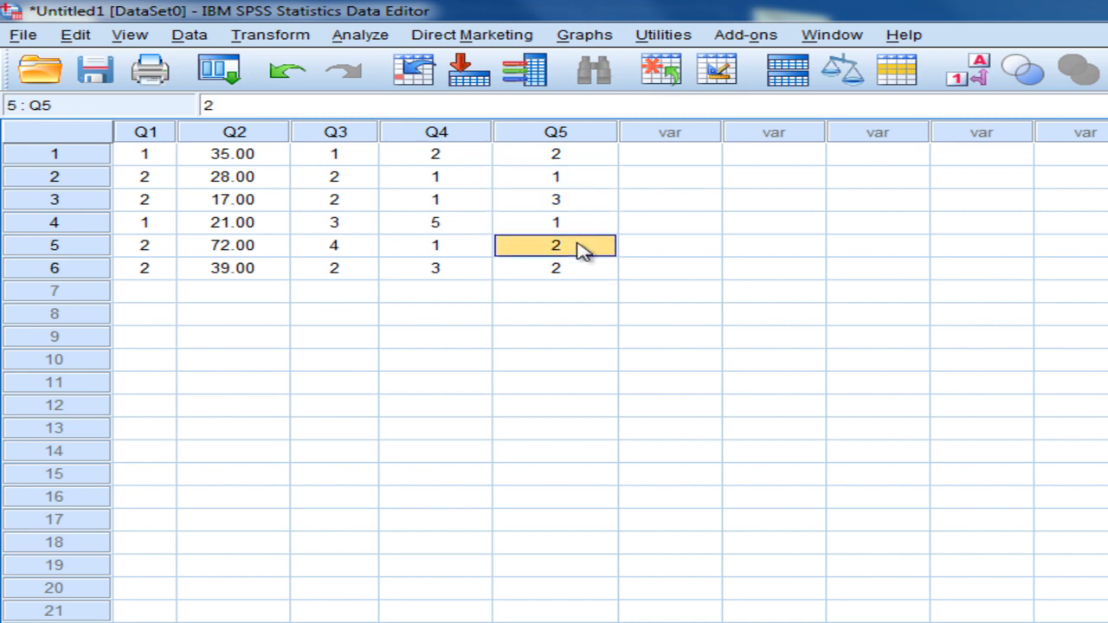
left_click(571, 204)
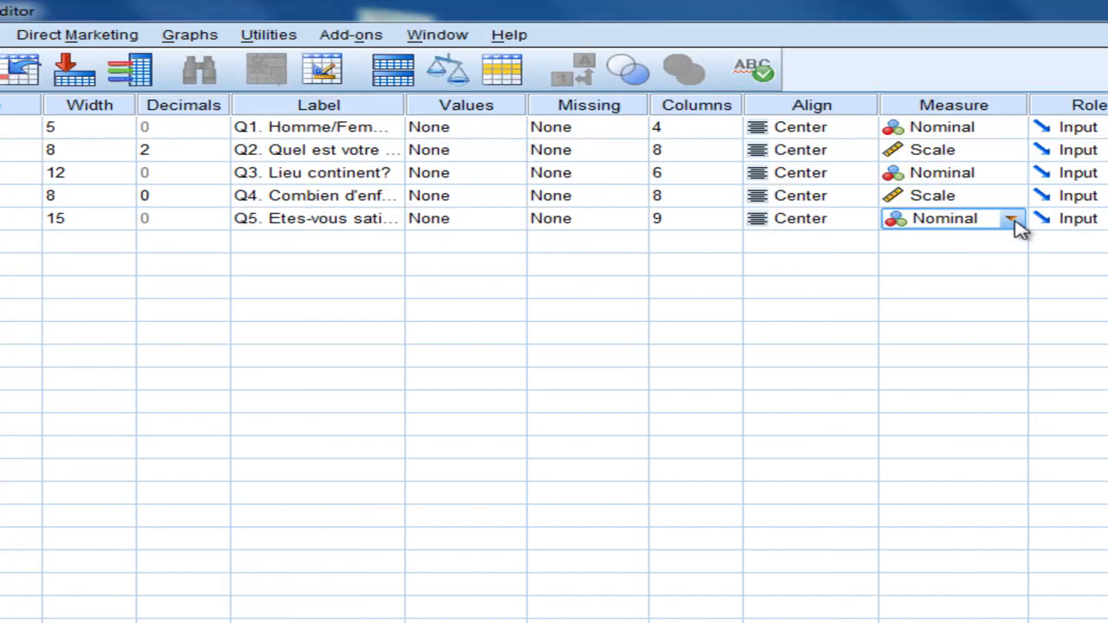
Step: Set the measurement level of Q5 to Ordinal and check the level choices offered for Q3 and Q1
left_click(1013, 220)
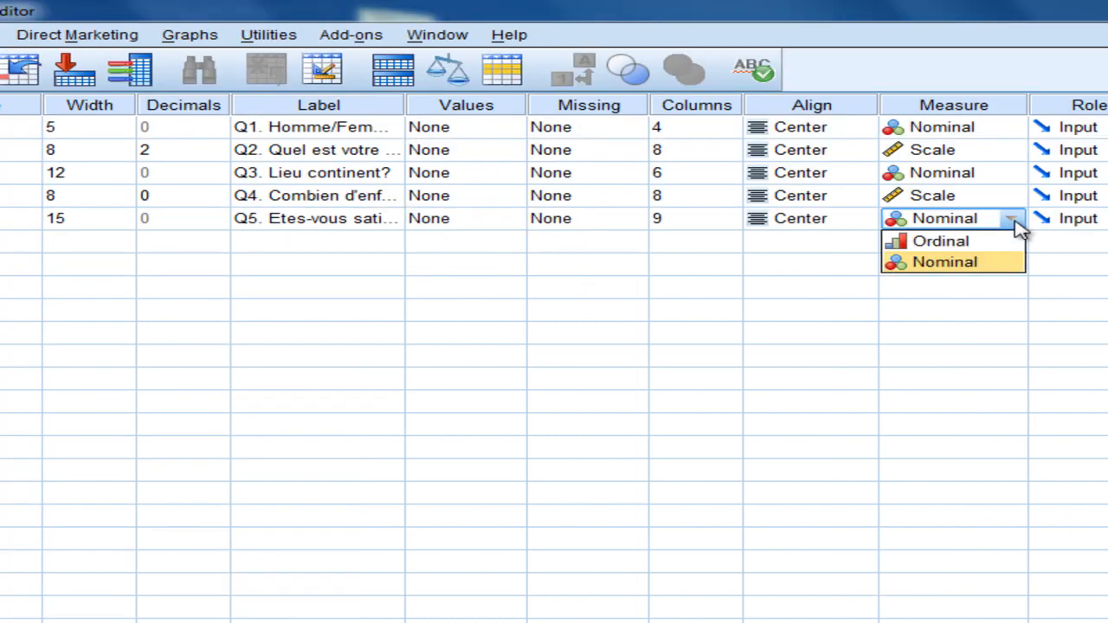
left_click(962, 242)
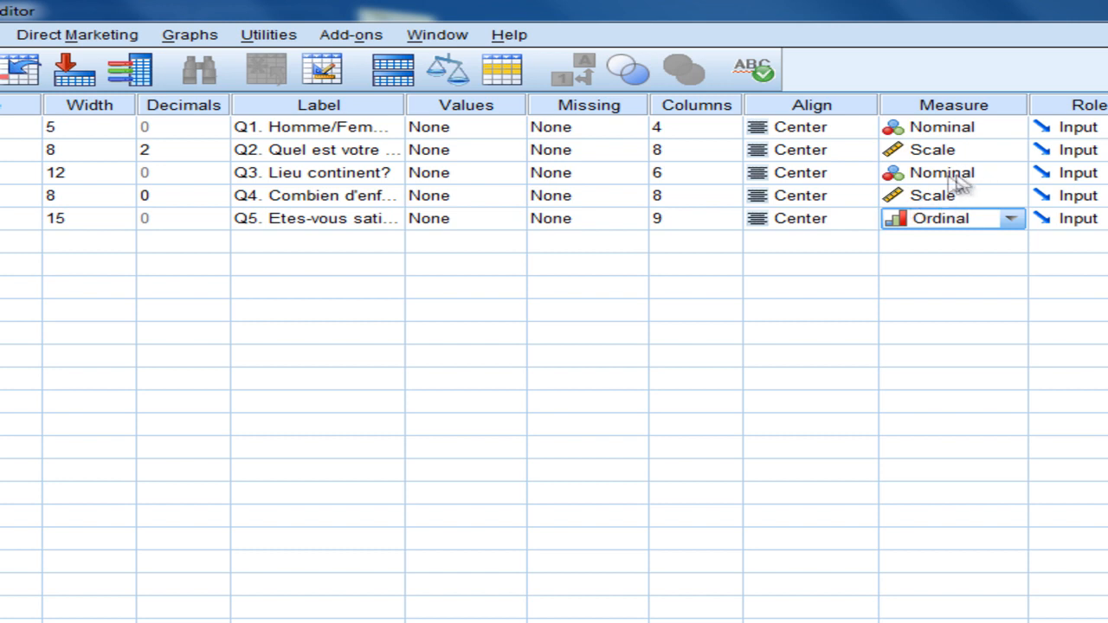
left_click(1009, 176)
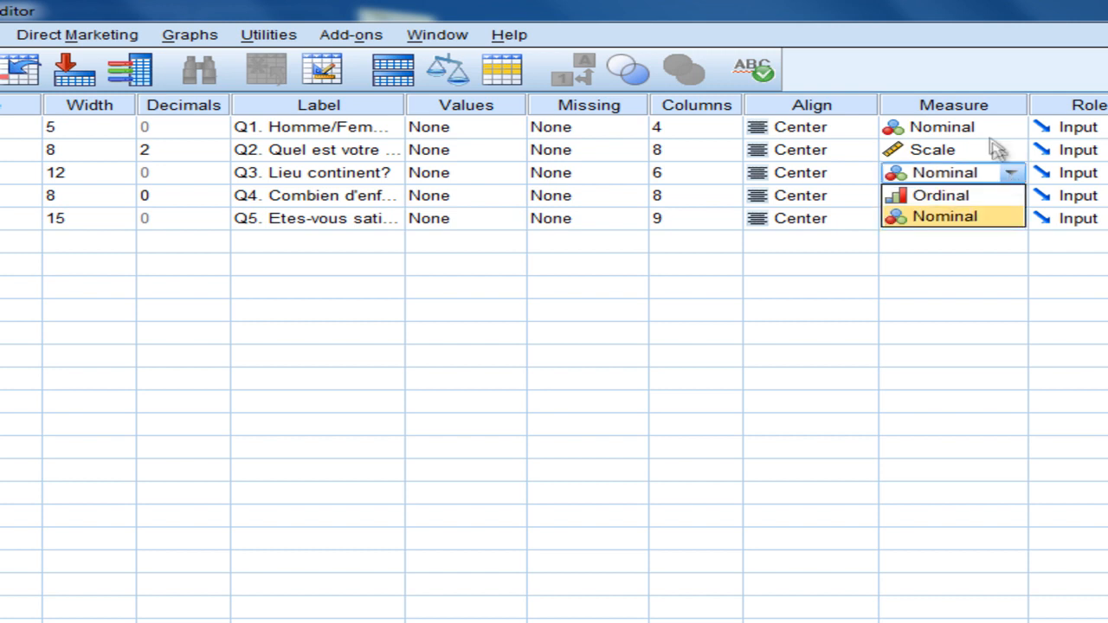
left_click(994, 130)
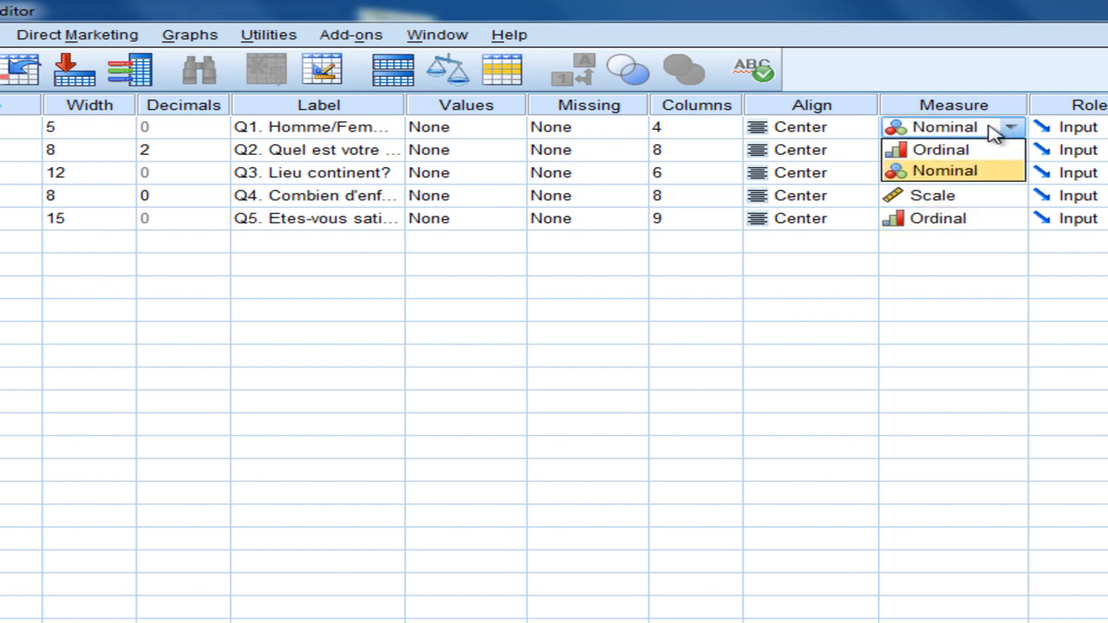
left_click(1004, 316)
left_click(922, 265)
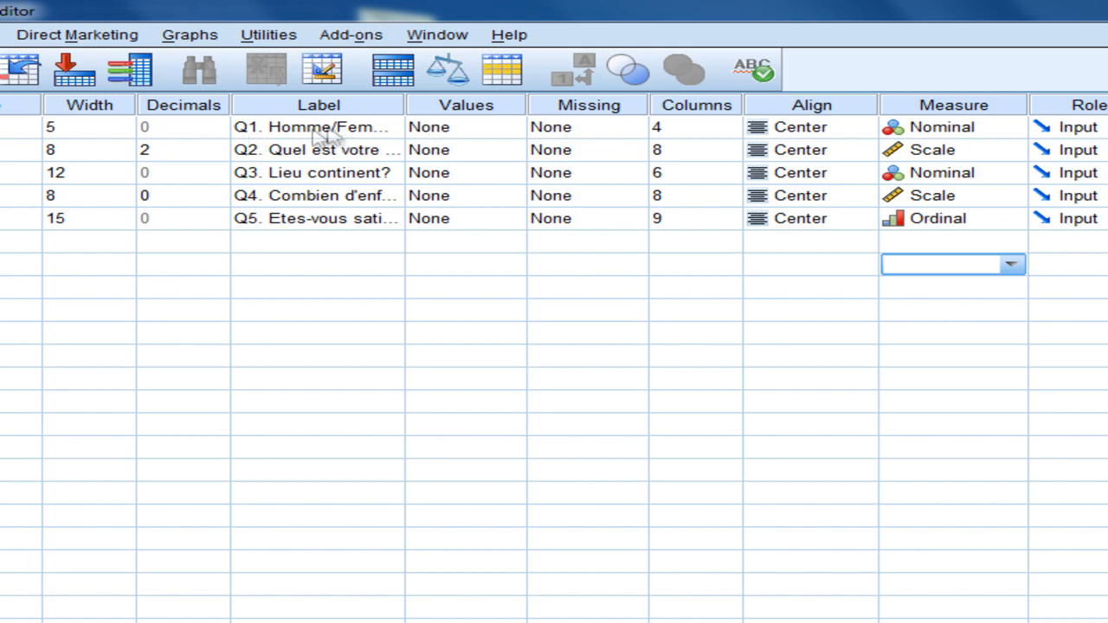
Step: Open the value labels of Q1 and add the label Homme for value 1
left_click(517, 134)
left_click(517, 130)
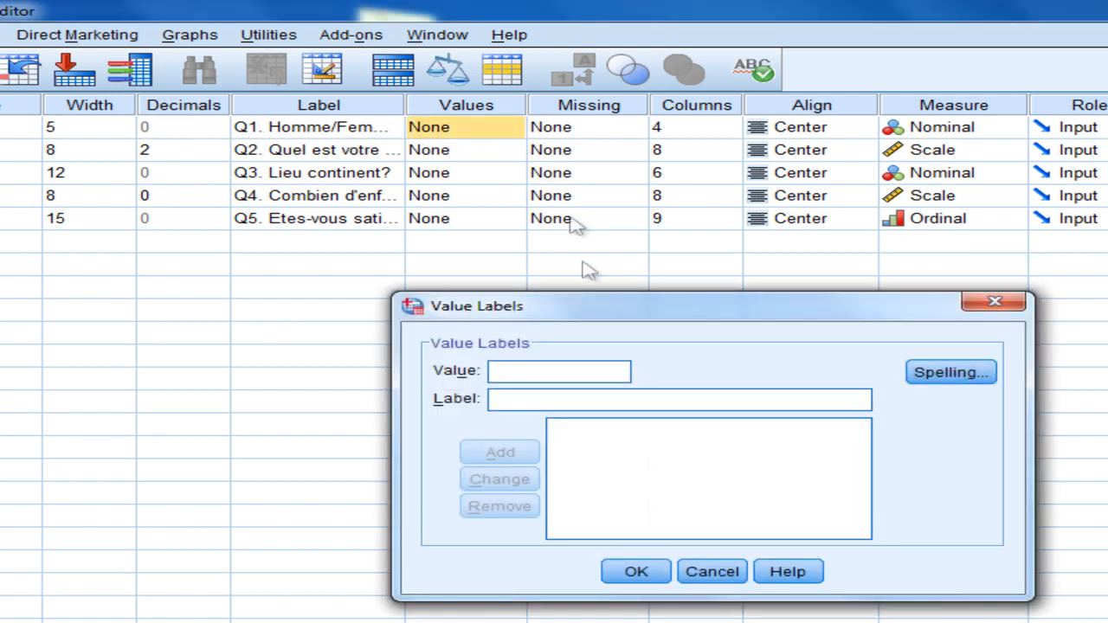
left_click_drag(609, 313, 525, 114)
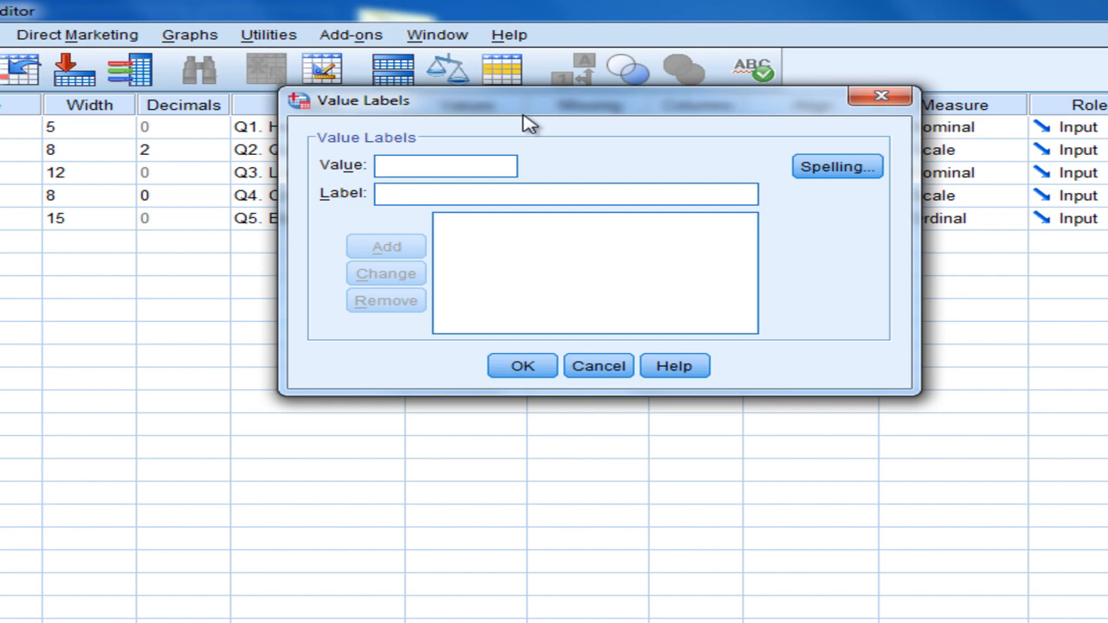
type("1")
left_click(438, 193)
type("Homme")
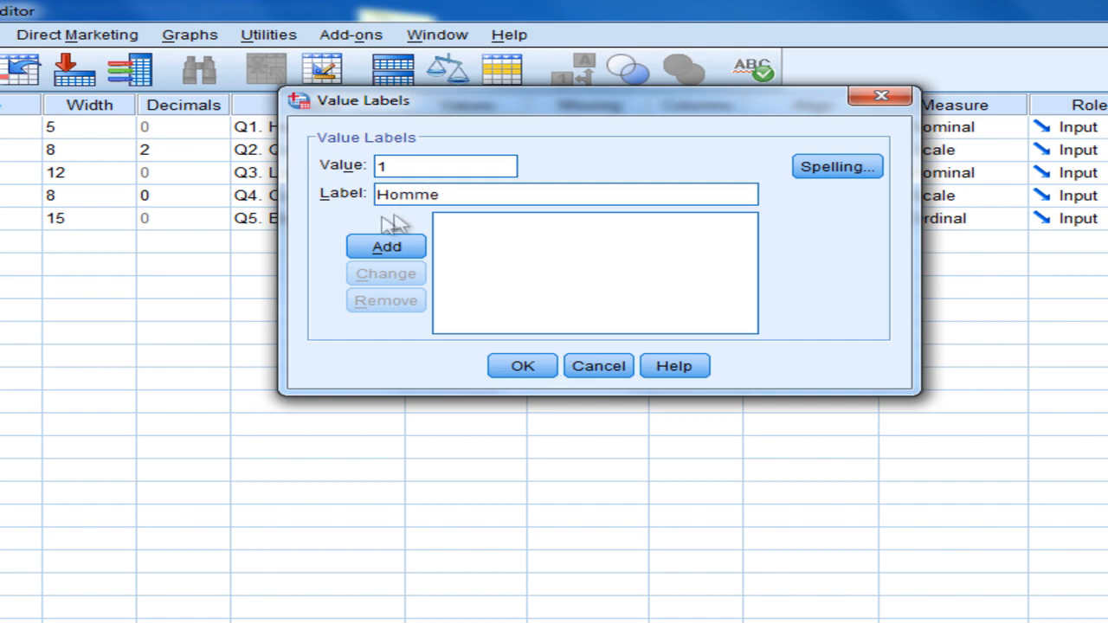
left_click(408, 257)
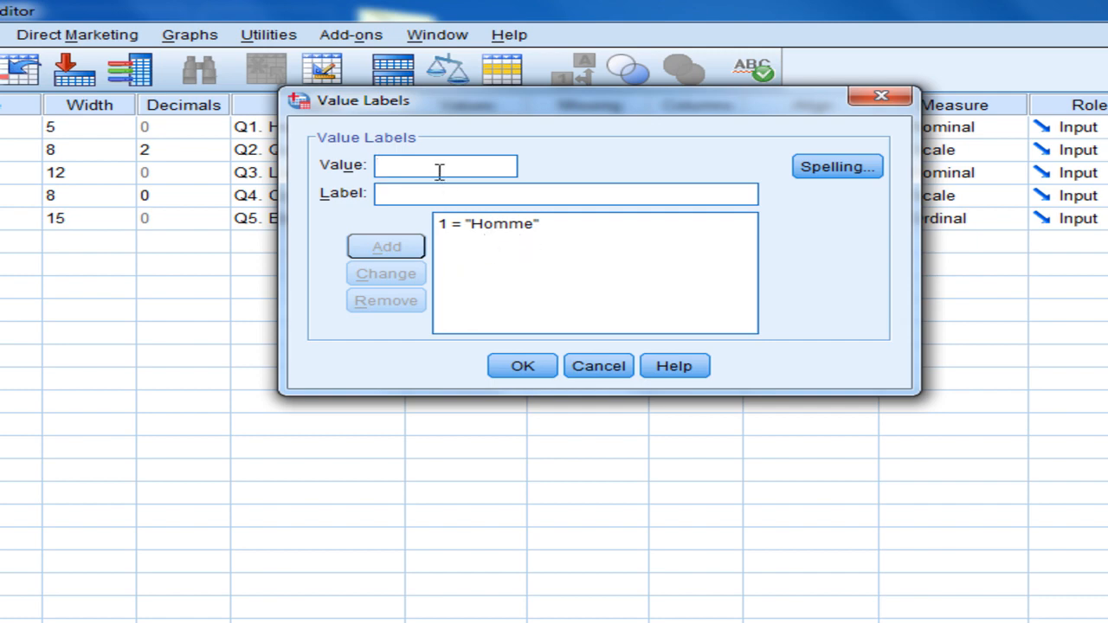
Step: Add the label Femme for value 2 of Q1 and apply the value labels
type("2")
left_click(394, 199)
type("Femme")
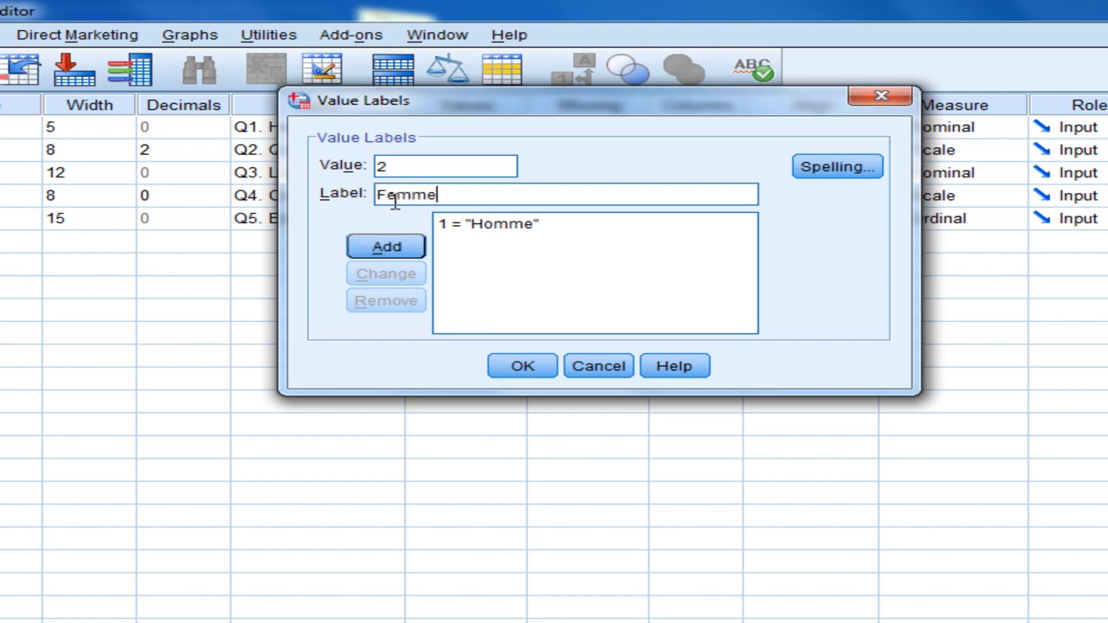
left_click(404, 248)
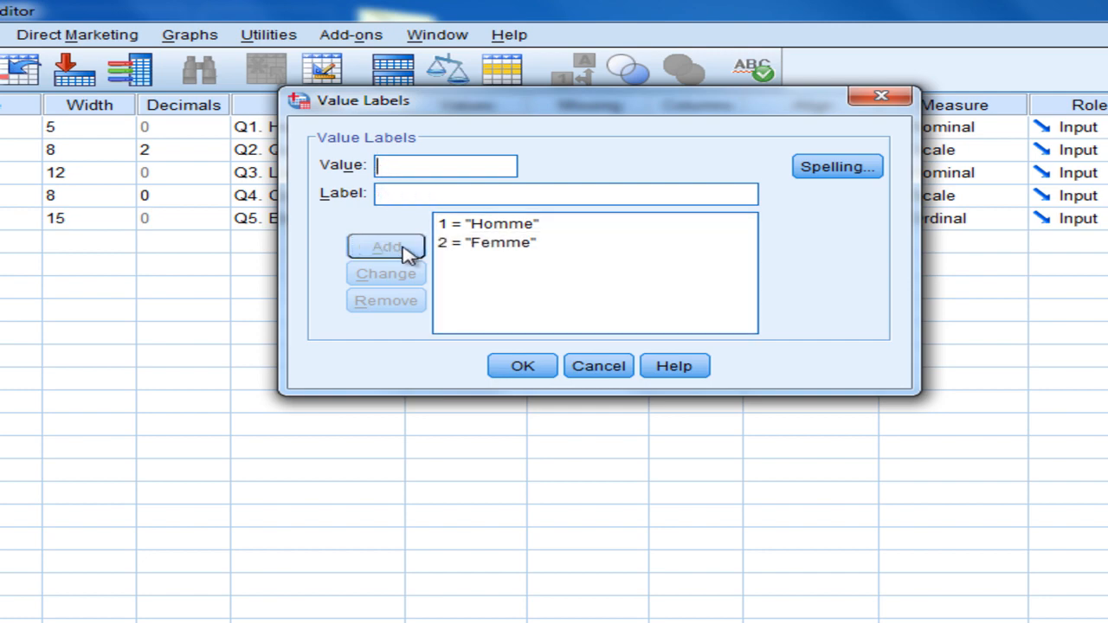
left_click(532, 369)
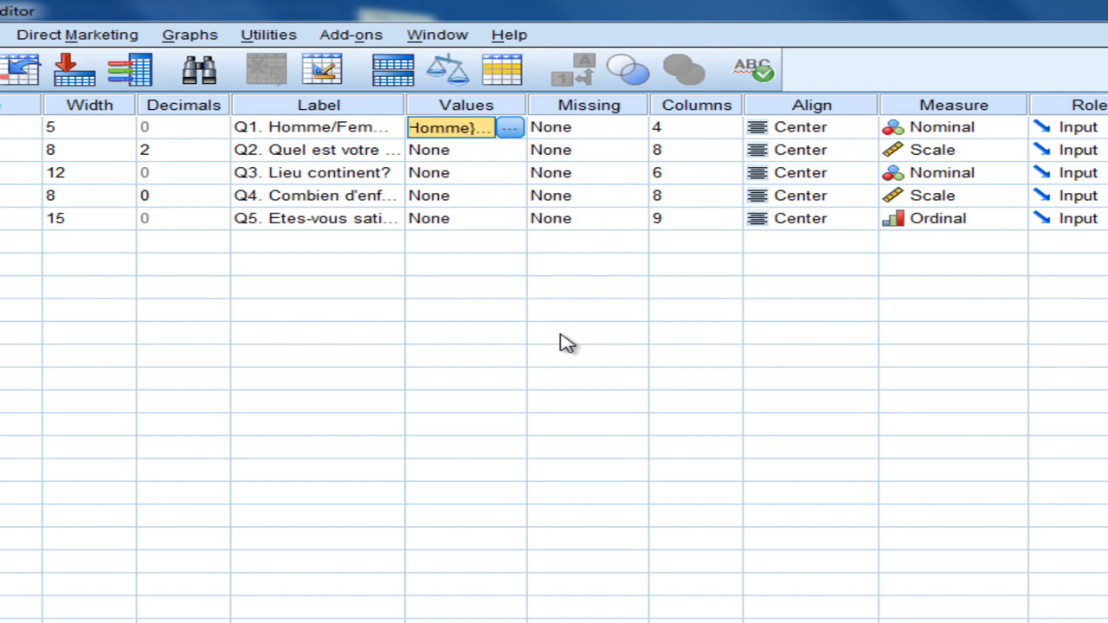
Step: Open the value labels of Q3 and add the label Europe for value 1
left_click(518, 172)
left_click(510, 173)
left_click_drag(606, 317, 477, 73)
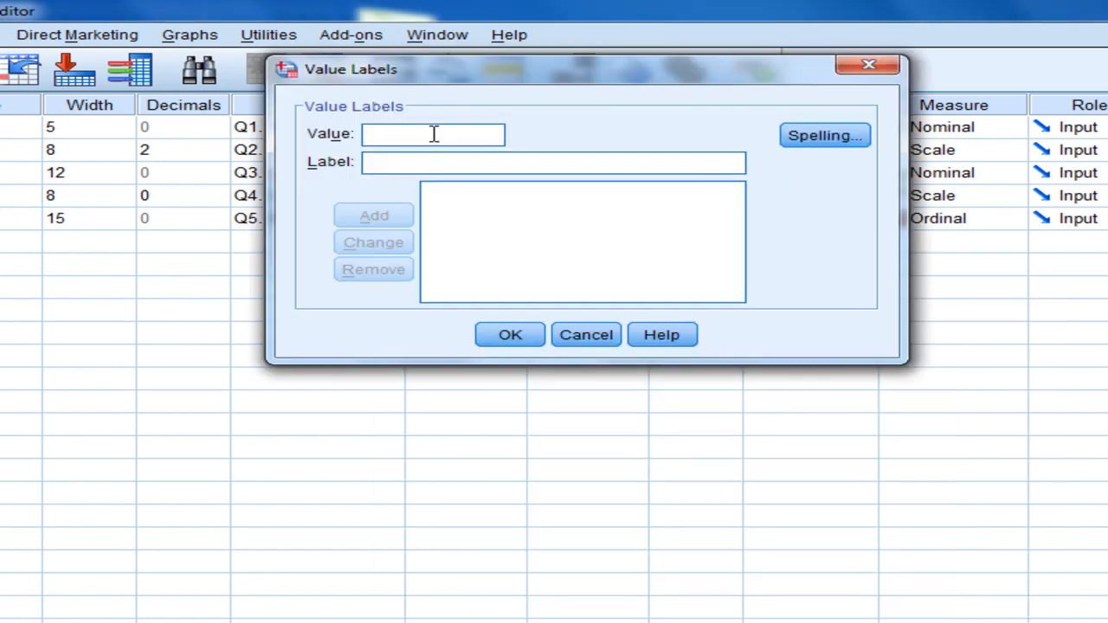
type("1")
left_click(438, 166)
type("E")
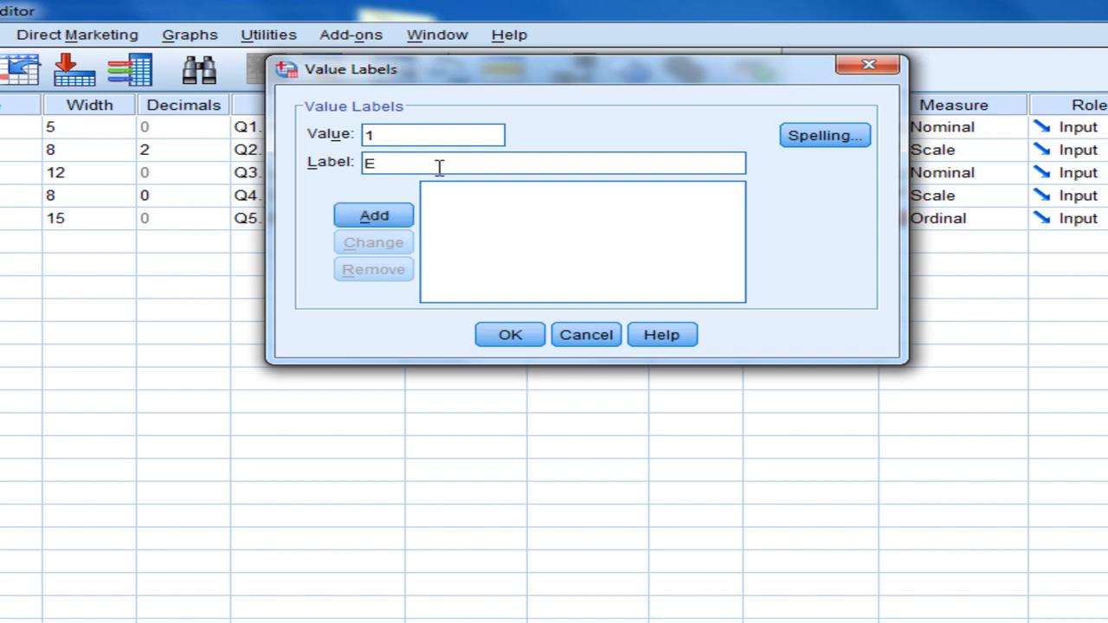
type("urope")
left_click(387, 222)
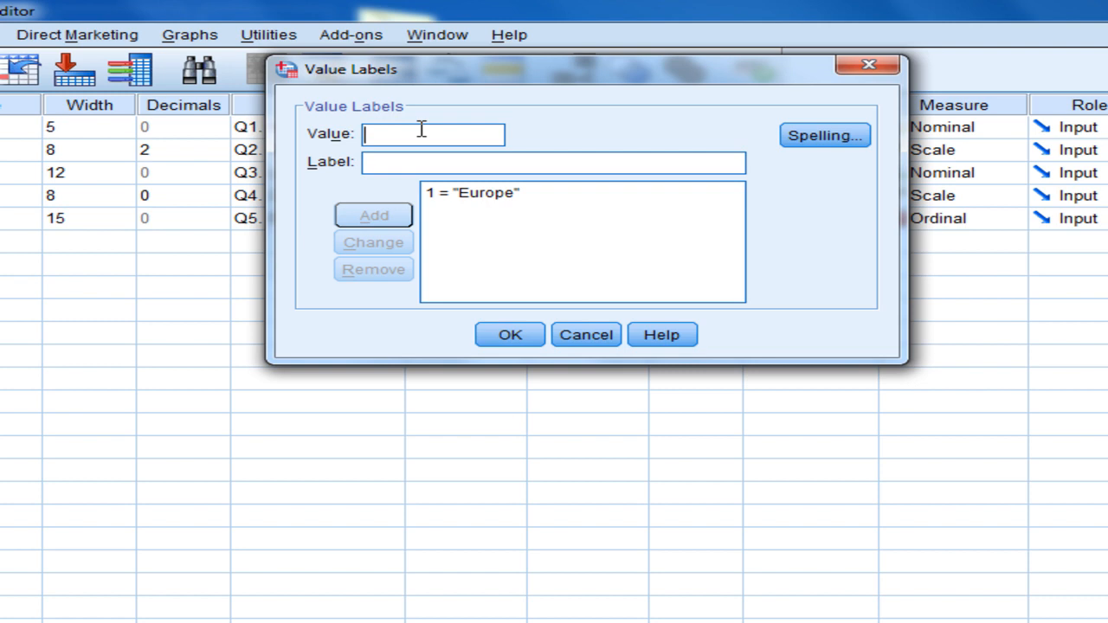
Step: Add the Q3 value labels 2 = Amerique, 3 = Asie and 4 = Afrique, and apply them
type("2")
left_click(425, 161)
type("Amerique")
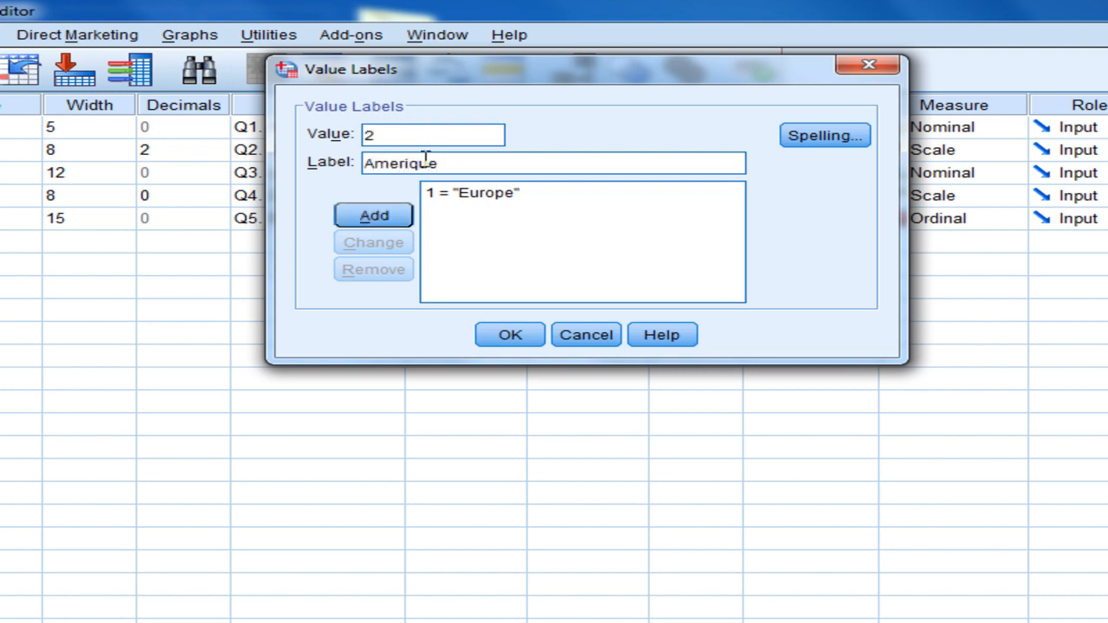
left_click(401, 212)
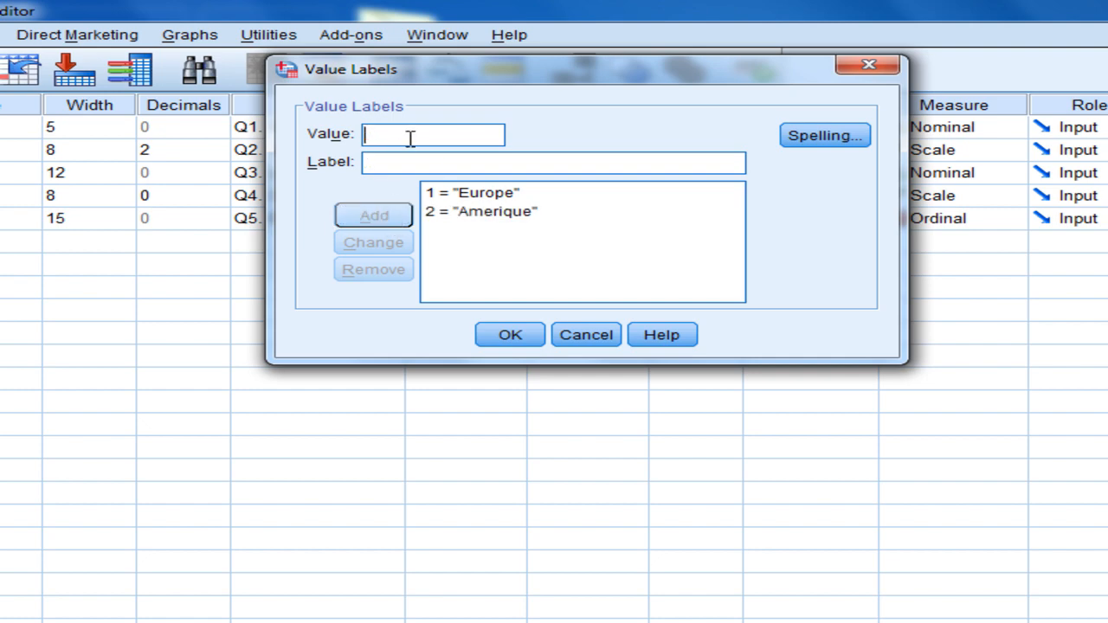
type("3Asie")
key("Return")
type("4")
left_click(450, 163)
type("Afriq")
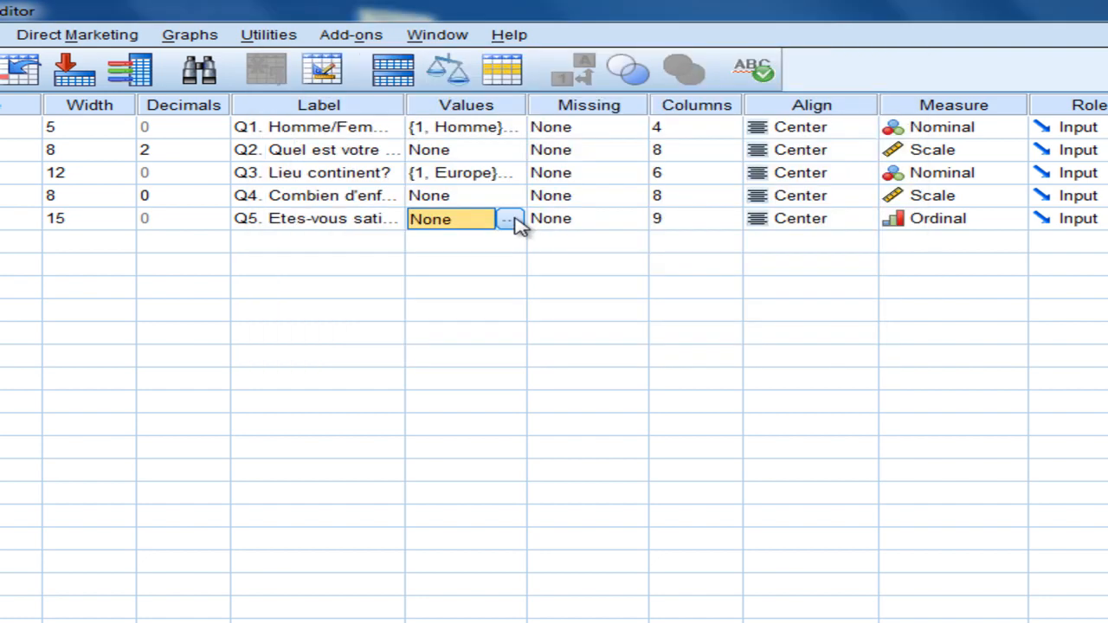
Step: Open the value labels of Q5 and add the label Pas Satisfait for value 1
left_click(509, 218)
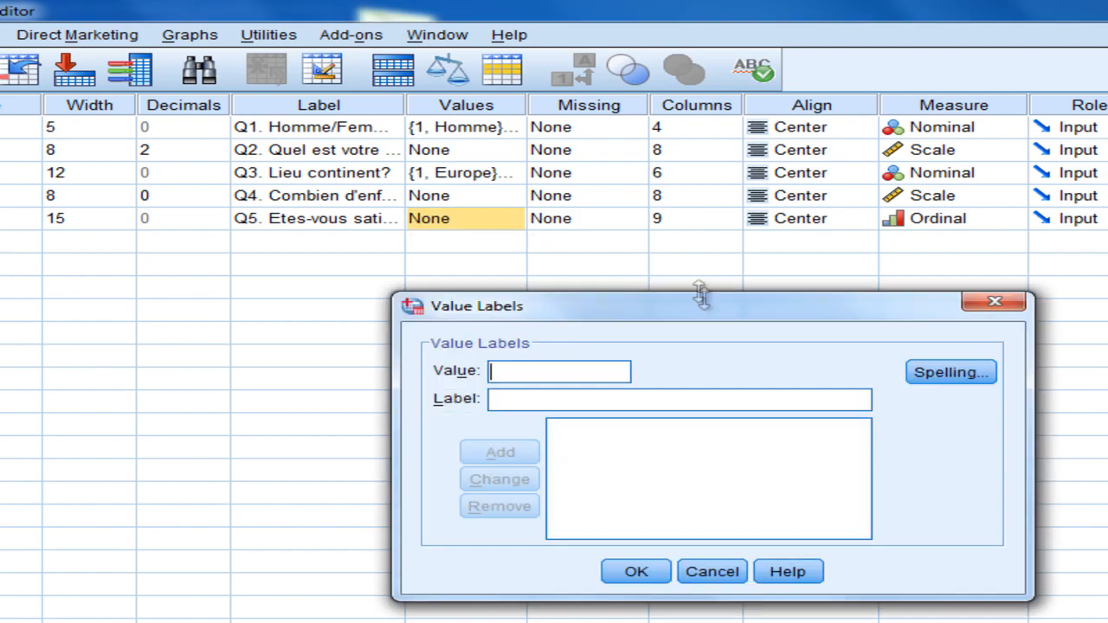
left_click_drag(697, 311, 554, 44)
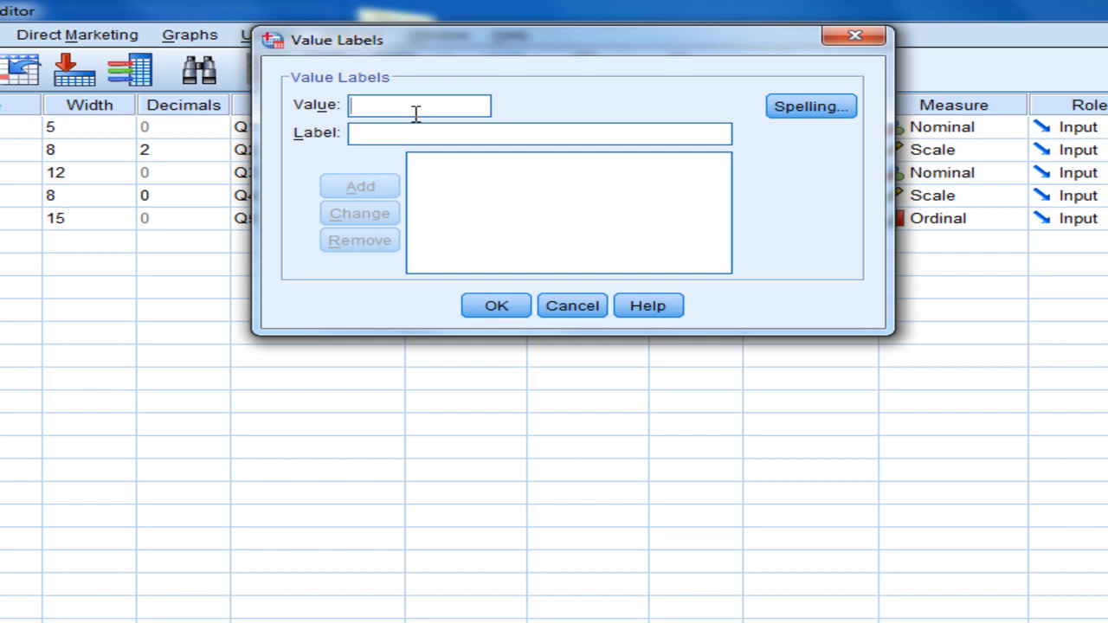
type("1")
key("Tab")
type("Pas ")
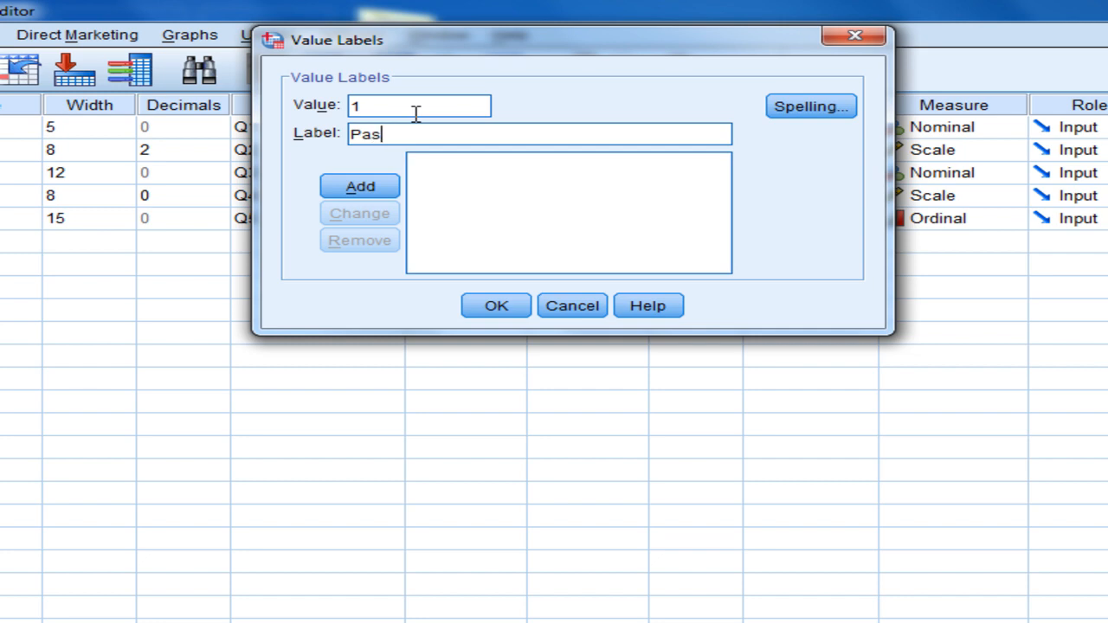
type("Satisfait")
left_click(374, 181)
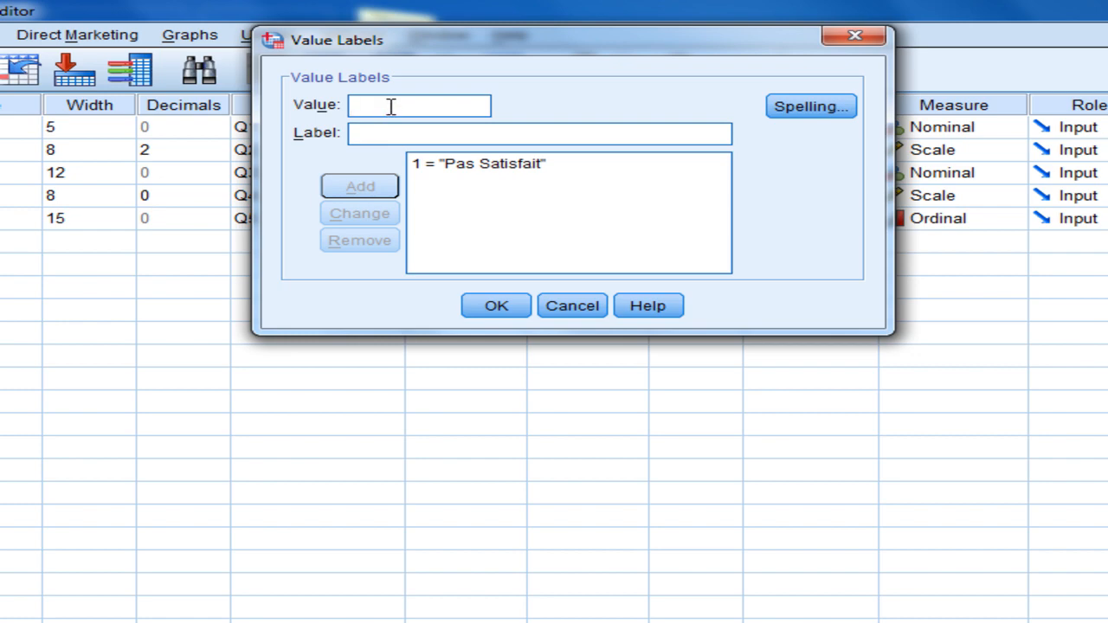
Step: Add the label Satisfait for value 2 of Q5
type("2")
left_click(393, 132)
type("Sat")
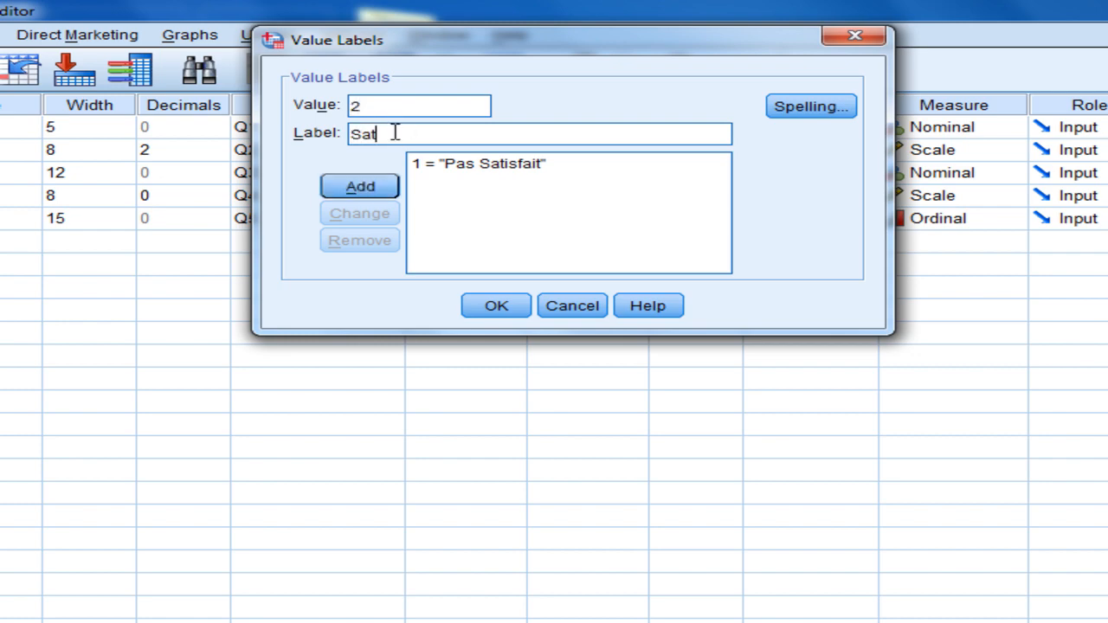
type("isfait")
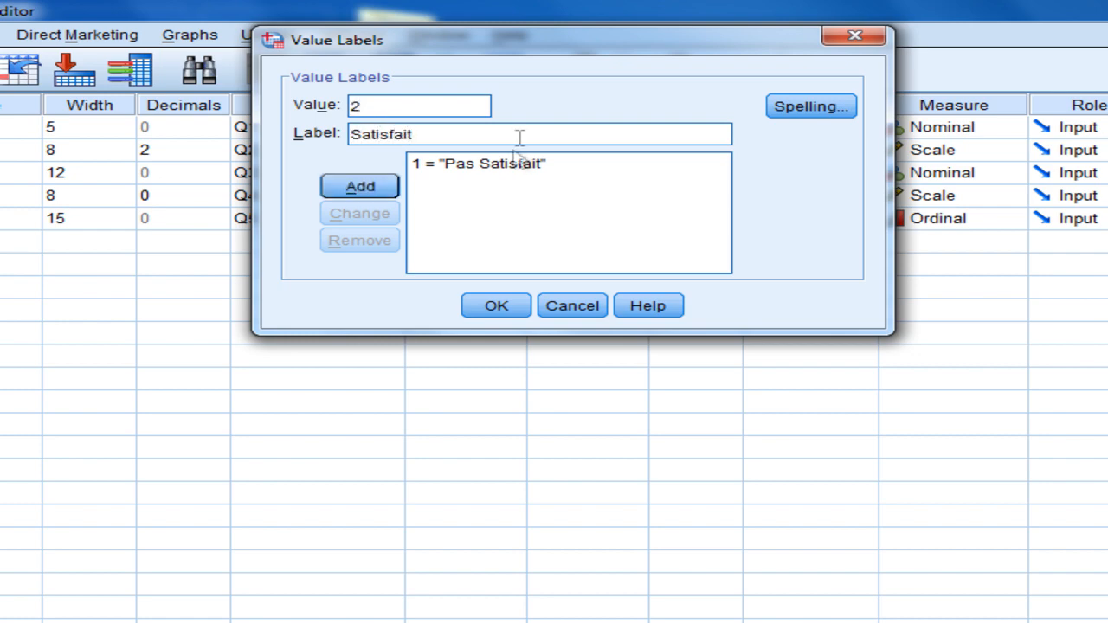
left_click(390, 190)
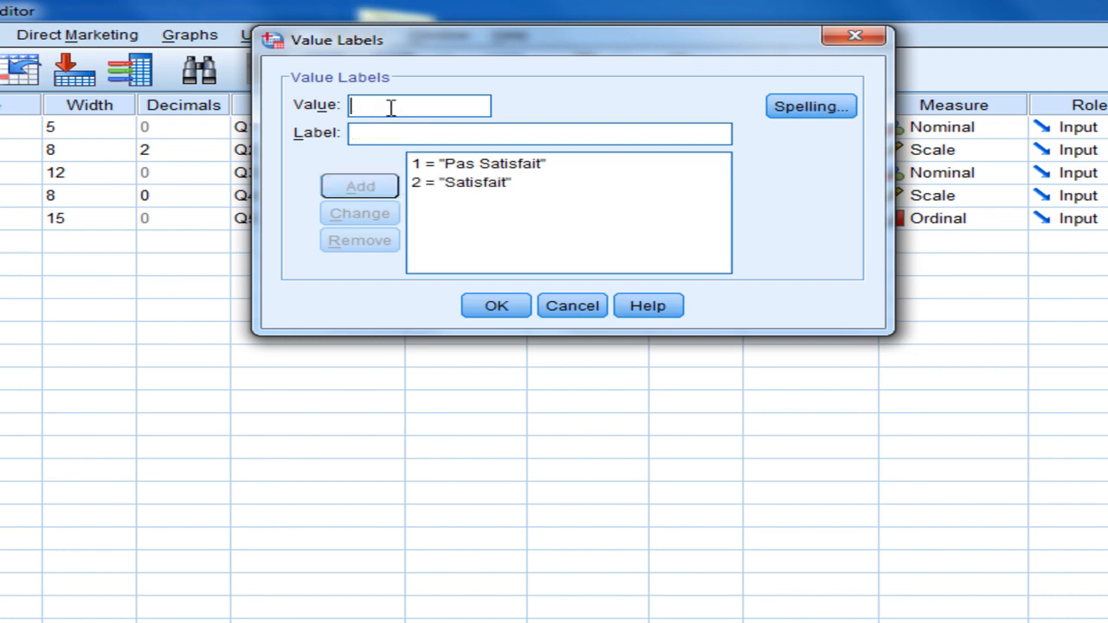
Step: Add the label Tres Satisfait for value 3 of Q5 and apply the value labels
type("3")
left_click(373, 133)
type("Très Sa")
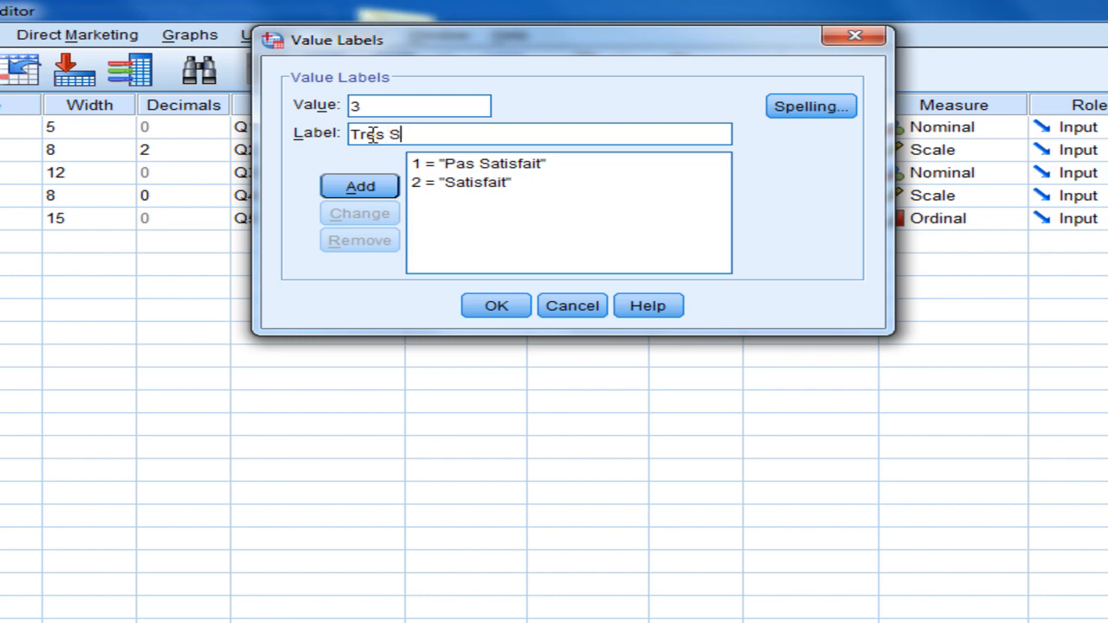
type("tisfait")
key("Return")
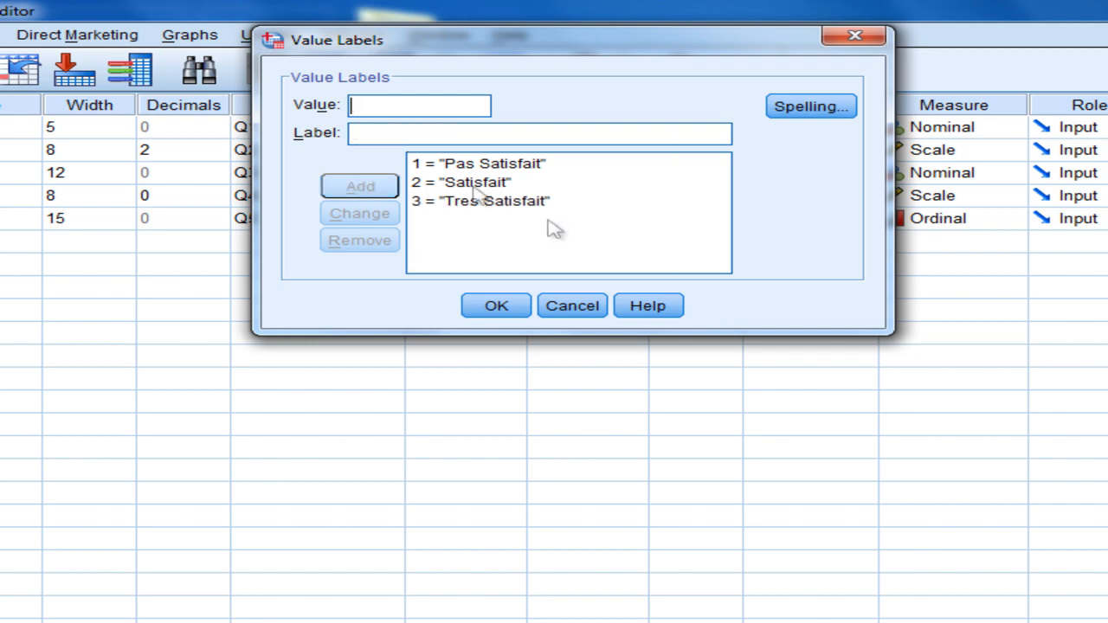
left_click(495, 307)
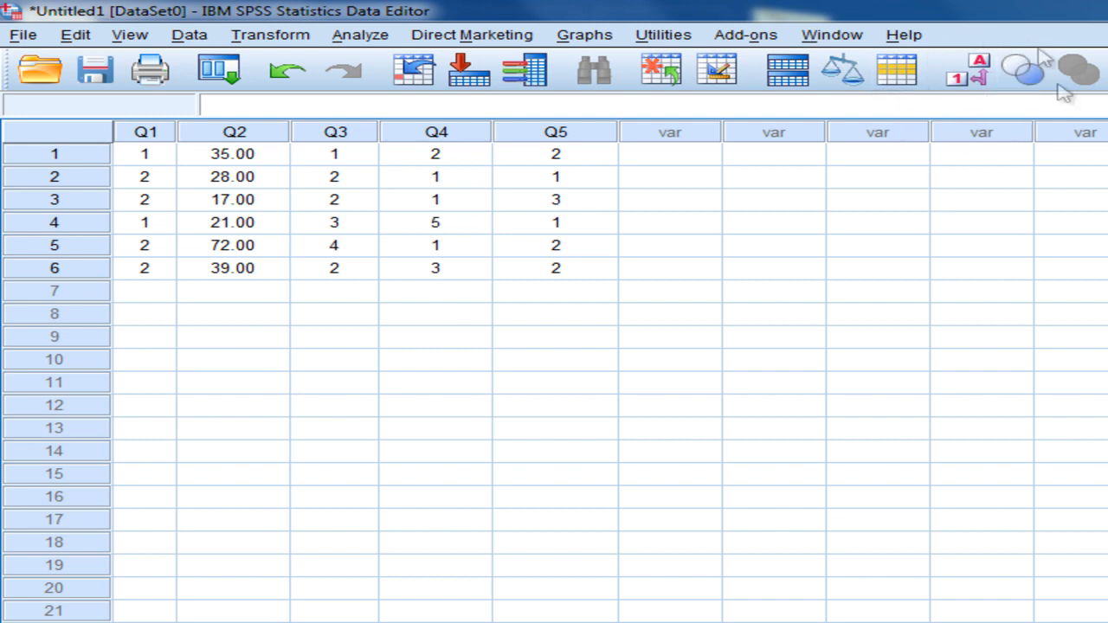
Step: Toggle the data grid repeatedly between value labels and numeric codes, and widen the Q1 column
left_click(976, 80)
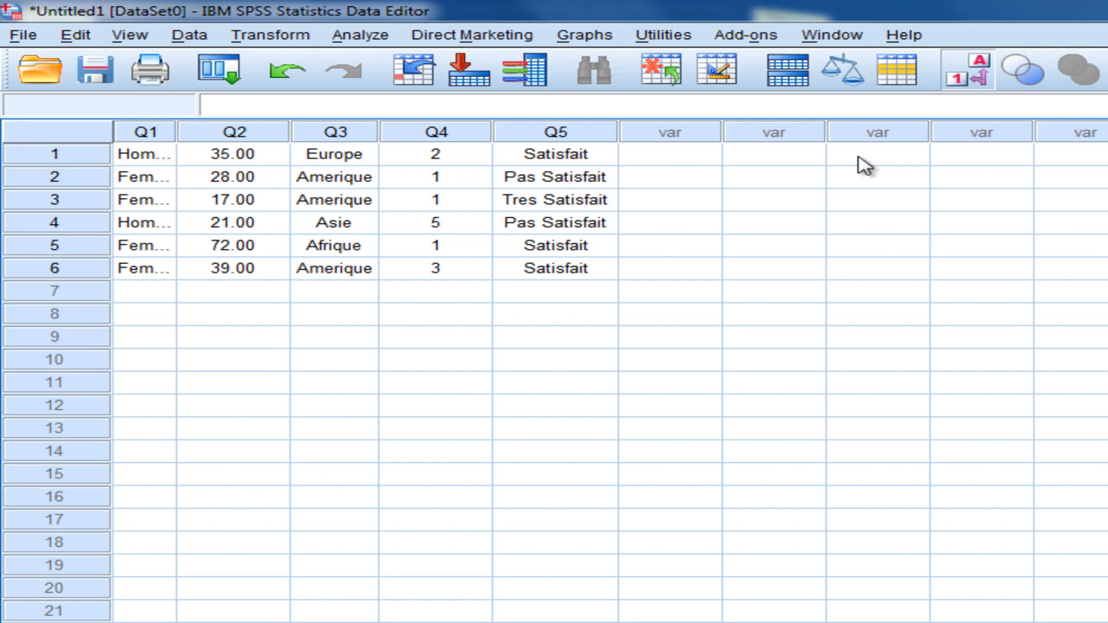
left_click(970, 78)
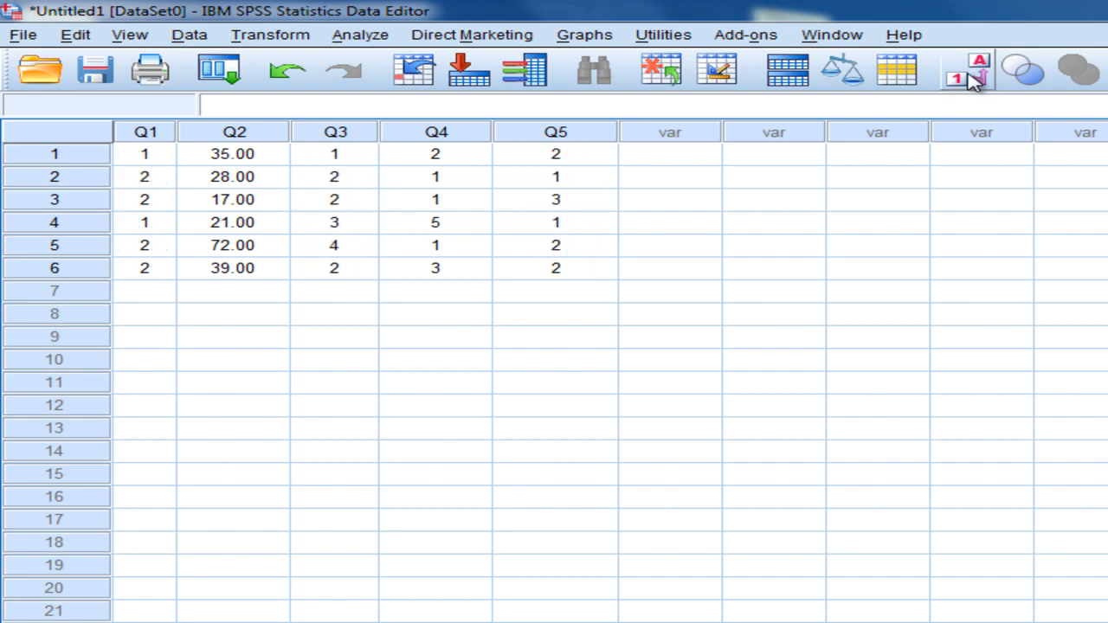
left_click(971, 78)
left_click(971, 78)
left_click(970, 78)
left_click(970, 78)
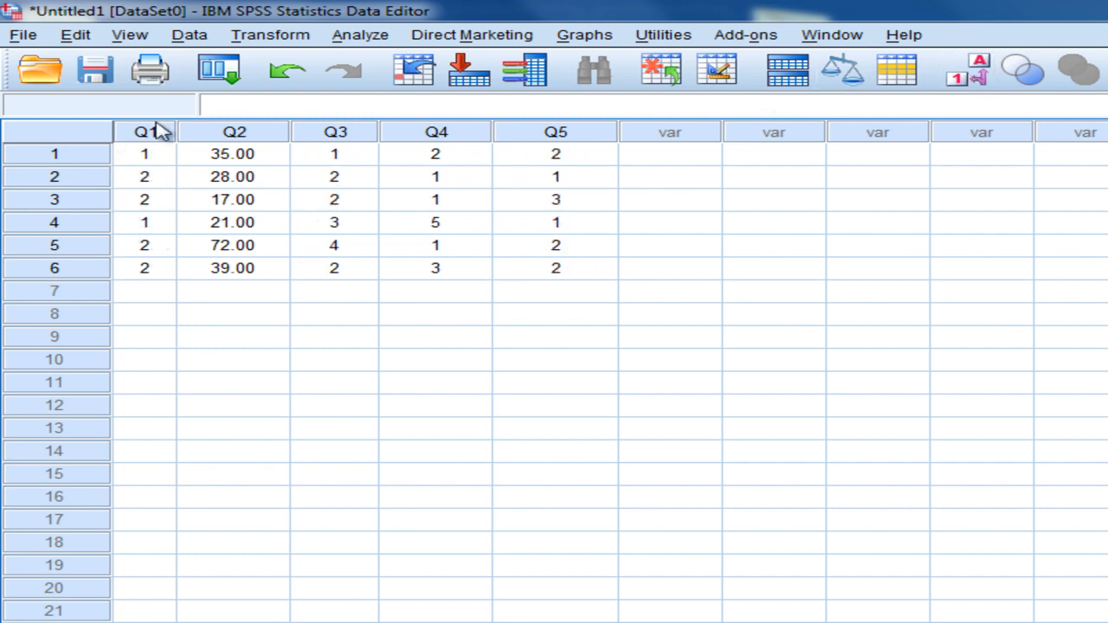
left_click_drag(176, 134, 263, 139)
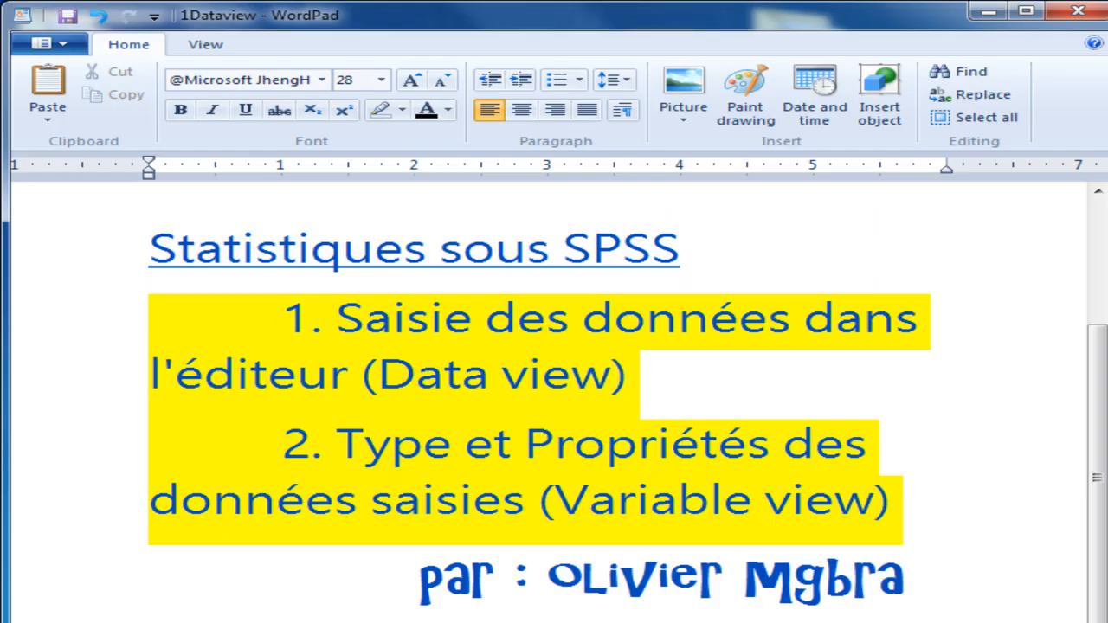
Step: In the WordPad outline, remove the indent before item 1 on data entry and place the cursor before item 2
key("BackSpace")
key("BackSpace")
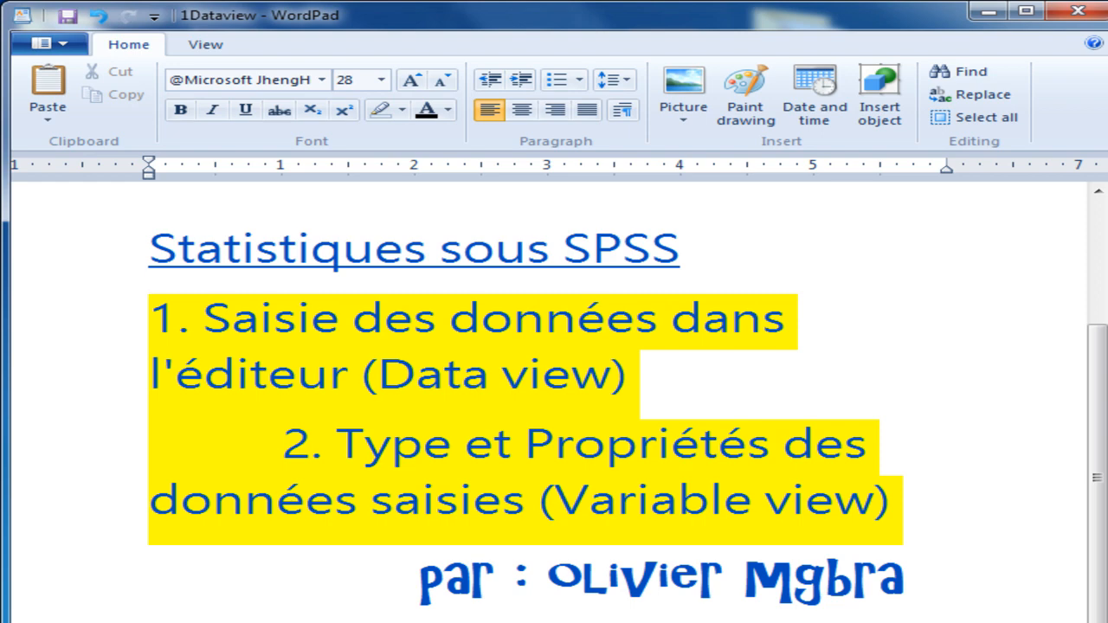
left_click(283, 445)
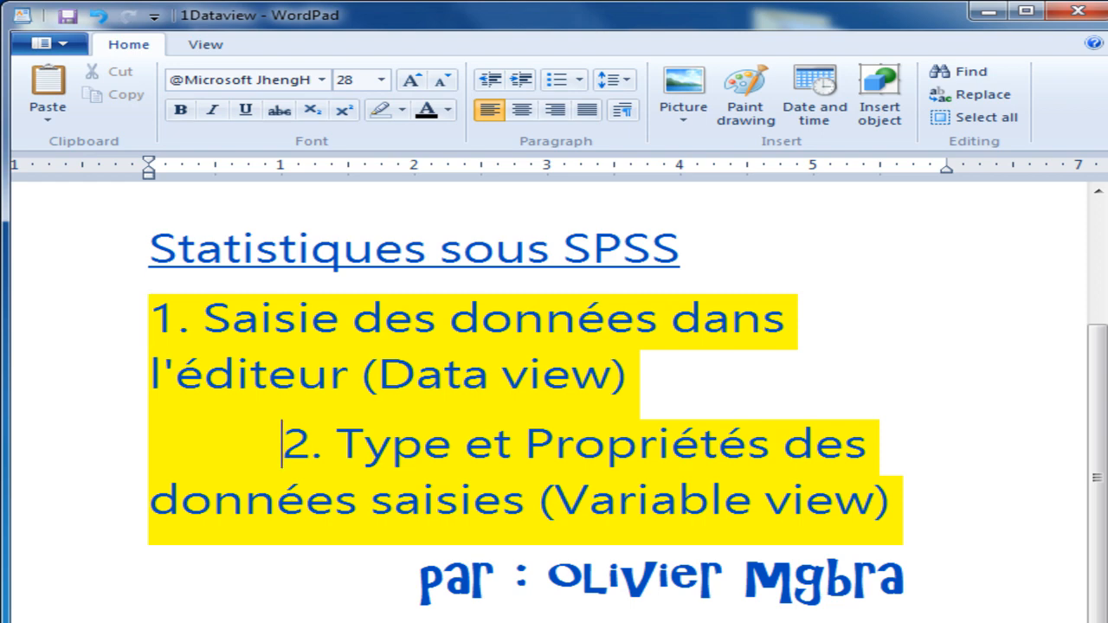